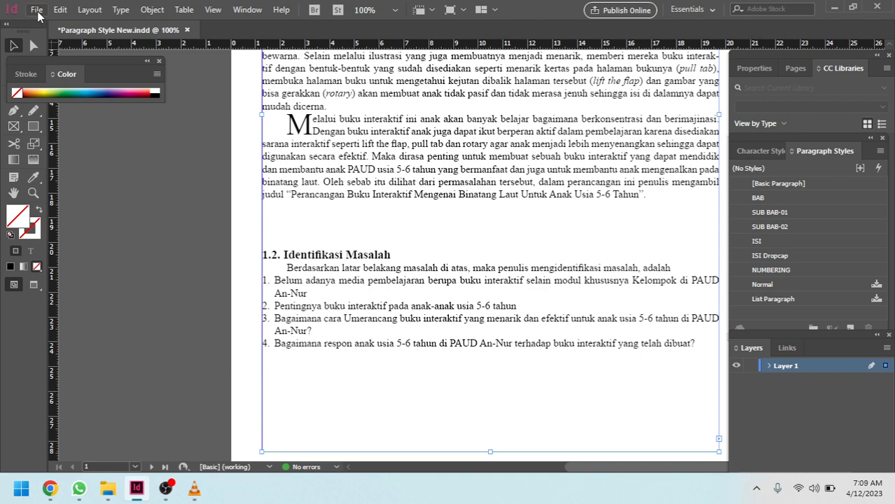
- Create a new A4 portrait document with centimeters as the units
{"action": "left_click", "coordinate": [37, 11]}
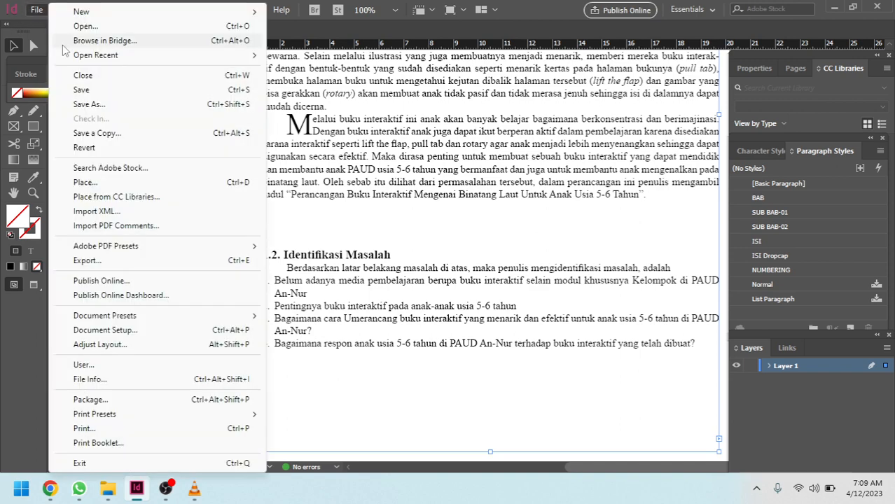
{"action": "mouse_move", "coordinate": [106, 12]}
{"action": "left_click", "coordinate": [315, 11]}
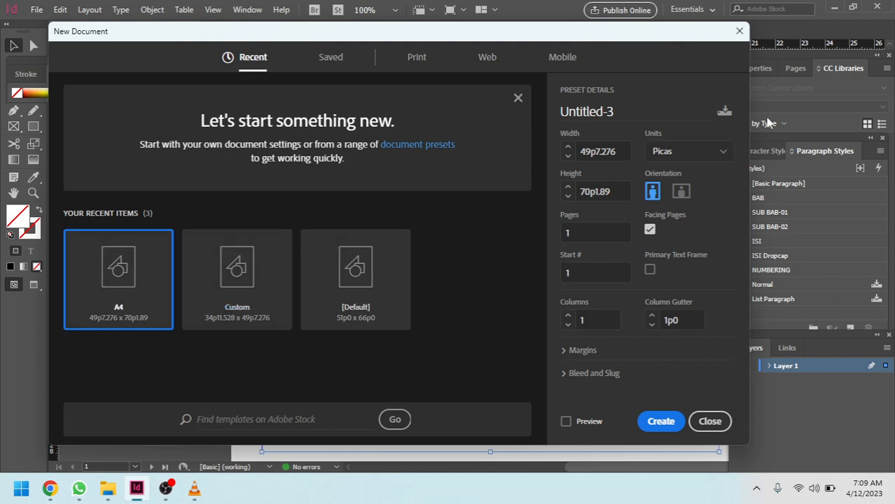
{"action": "left_click", "coordinate": [724, 156]}
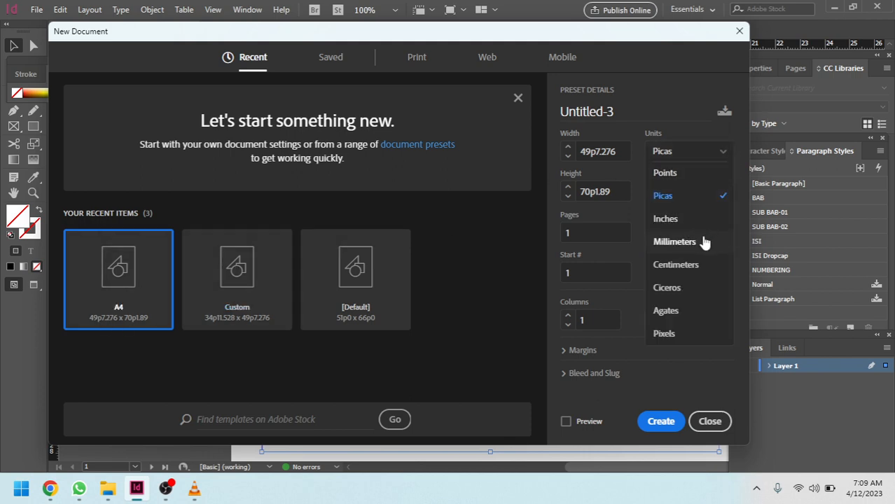
{"action": "left_click", "coordinate": [683, 265]}
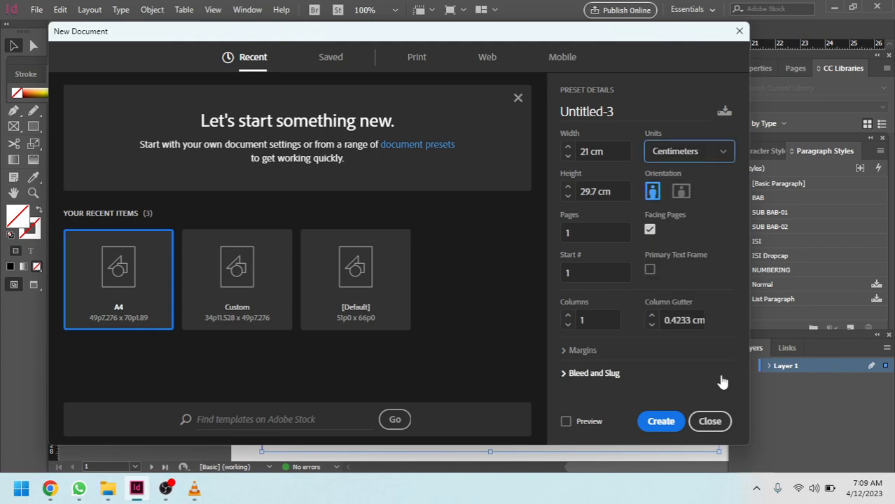
{"action": "left_click", "coordinate": [661, 421]}
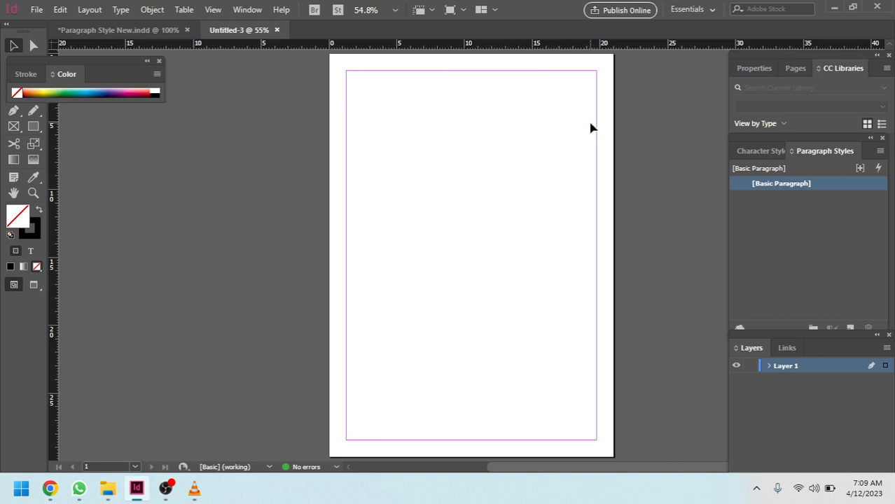
- Redisplay the Paragraph Styles panel and float it undocked beside the page
{"action": "left_click", "coordinate": [255, 14]}
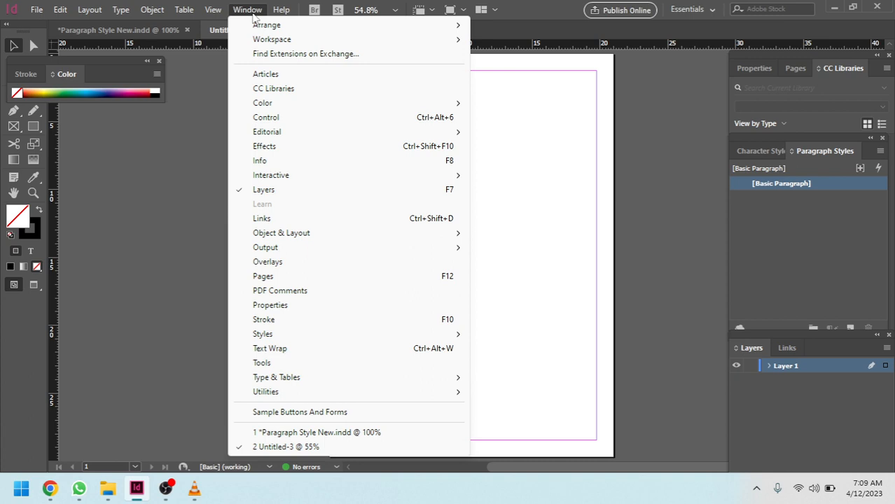
{"action": "mouse_move", "coordinate": [277, 341]}
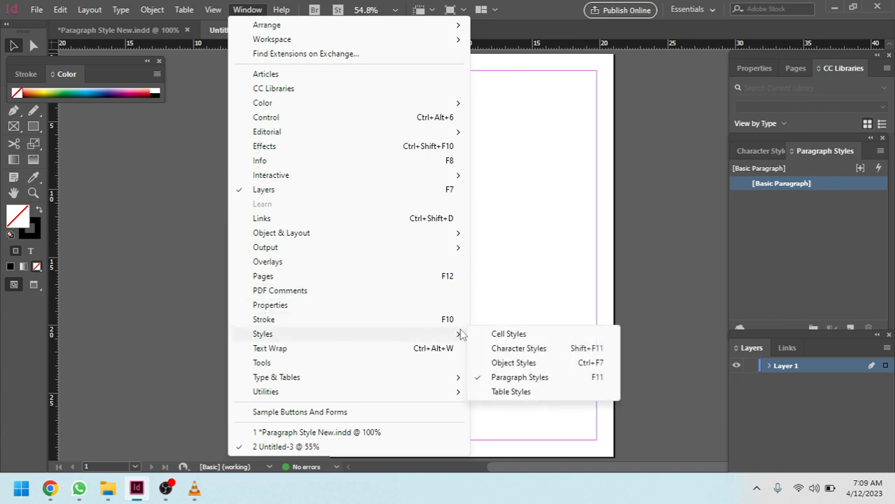
{"action": "left_click", "coordinate": [522, 378]}
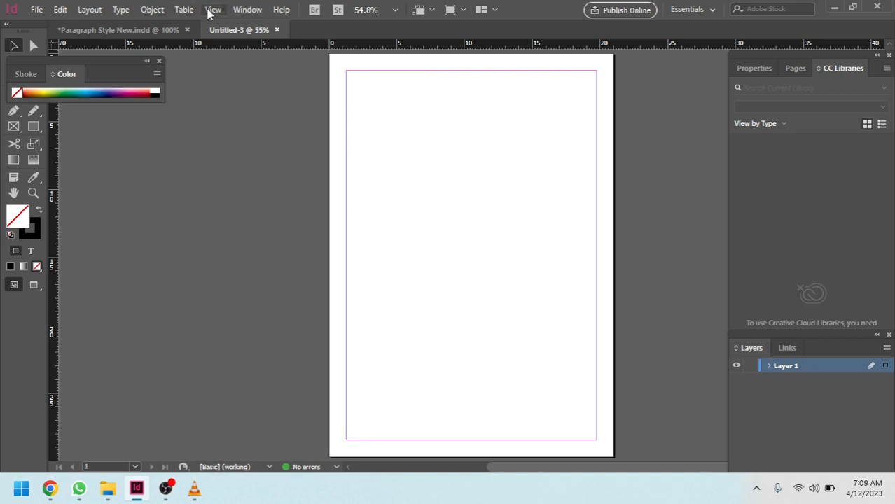
{"action": "left_click", "coordinate": [246, 10]}
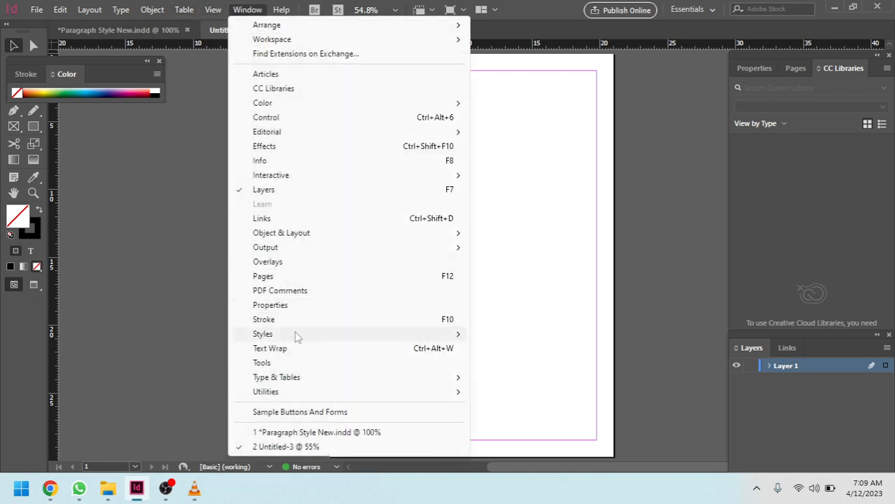
{"action": "mouse_move", "coordinate": [297, 336]}
{"action": "left_click", "coordinate": [523, 373]}
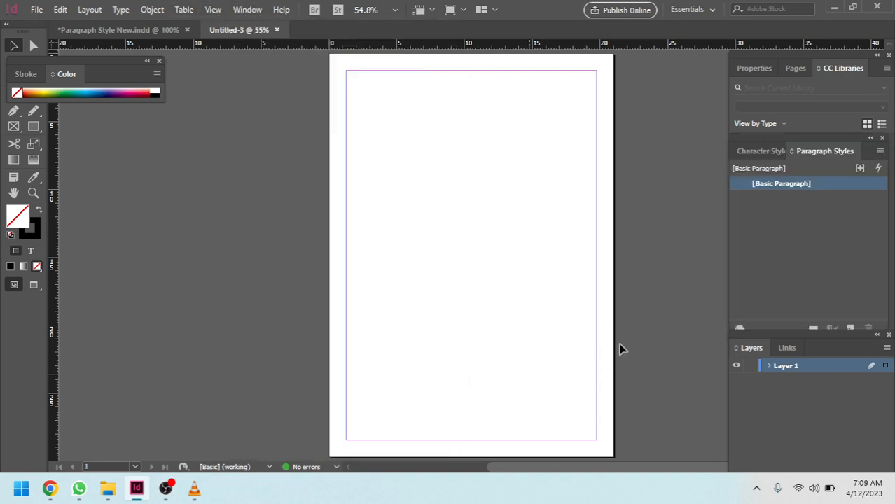
{"action": "left_click_drag", "start_coordinate": [830, 150], "coordinate": [743, 116]}
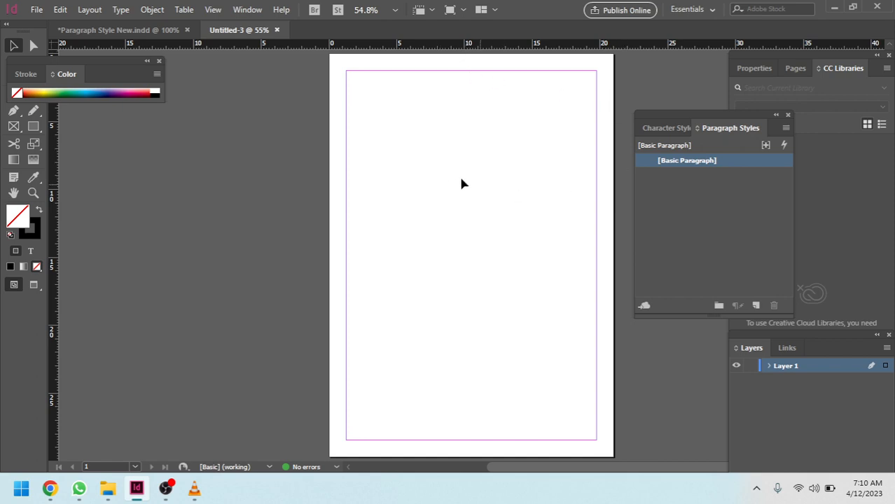
{"action": "left_click", "coordinate": [786, 128]}
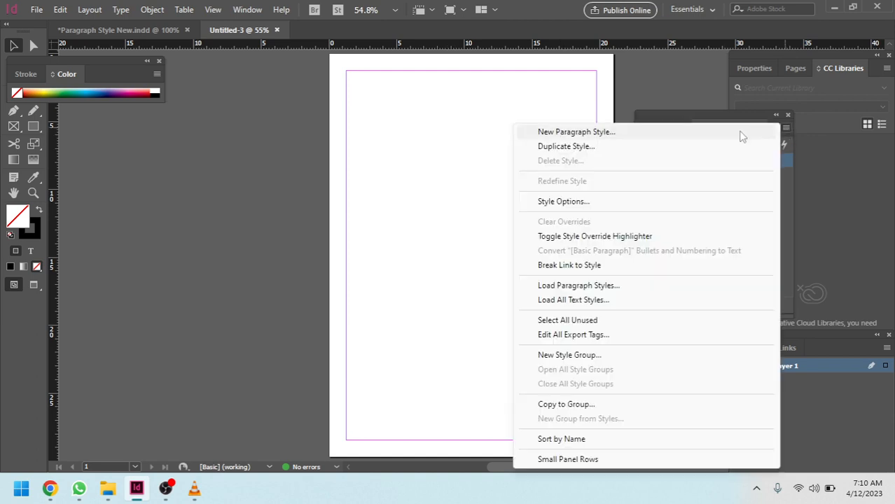
{"action": "left_click", "coordinate": [560, 109]}
{"action": "left_click", "coordinate": [786, 129]}
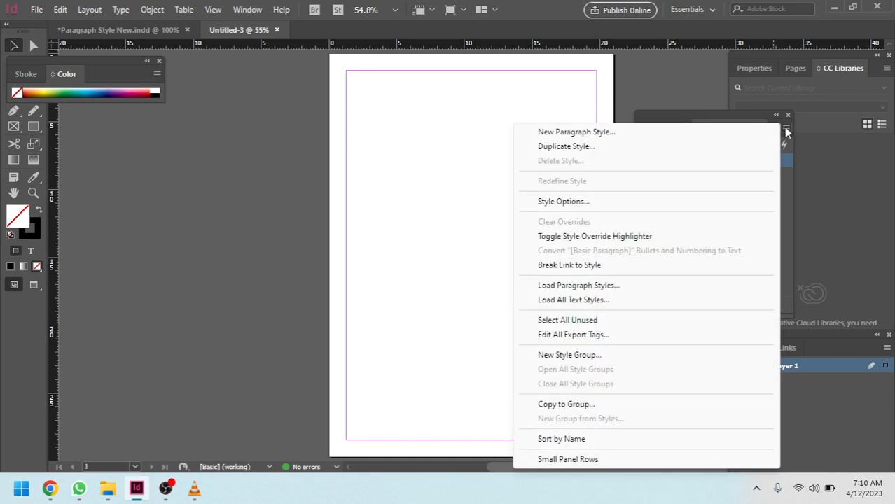
{"action": "left_click", "coordinate": [719, 115]}
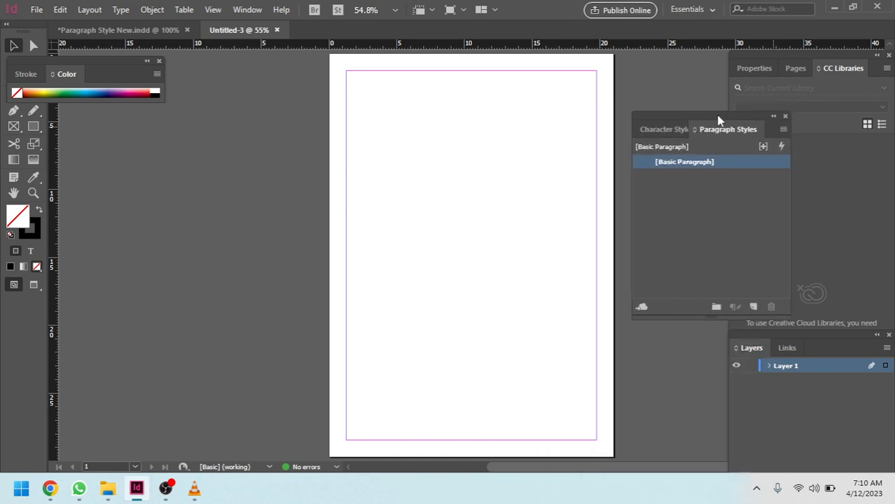
{"action": "left_click_drag", "start_coordinate": [718, 116], "coordinate": [716, 115]}
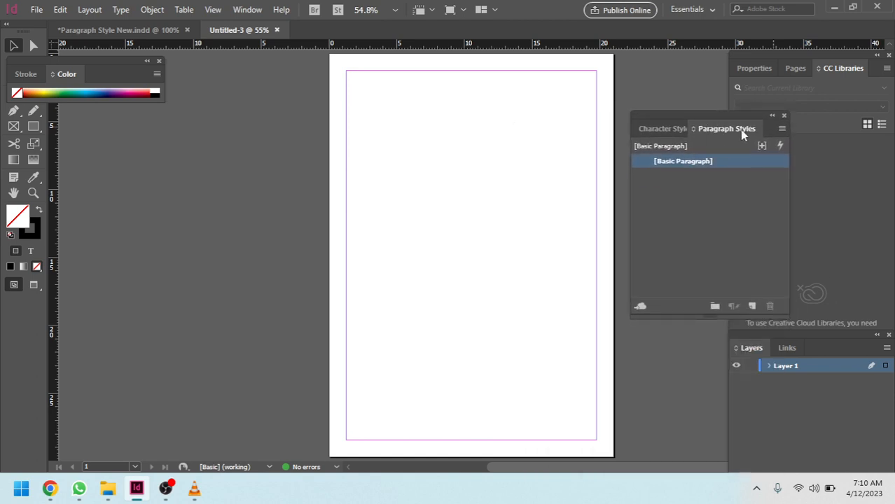
{"action": "left_click", "coordinate": [781, 130]}
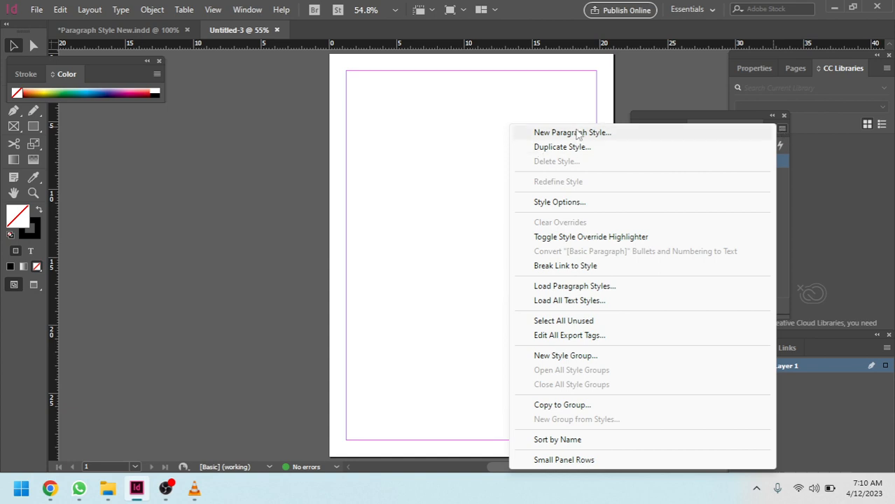
{"action": "left_click", "coordinate": [675, 120]}
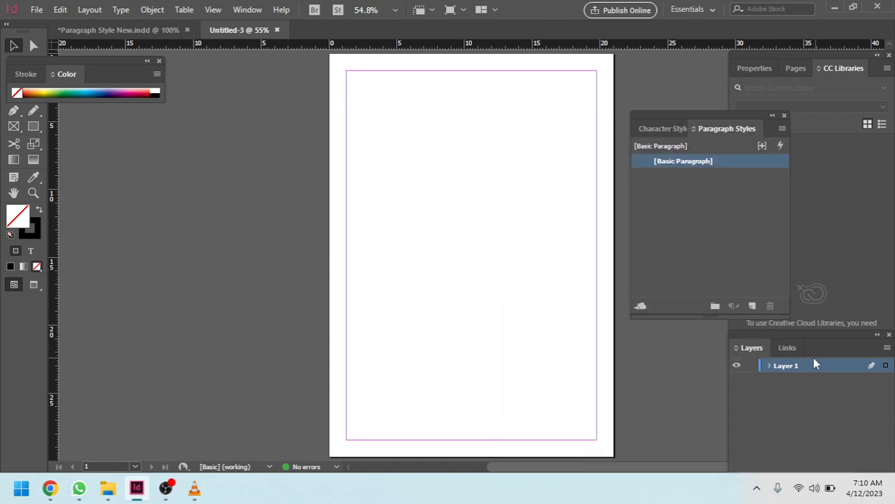
{"action": "left_click", "coordinate": [751, 307]}
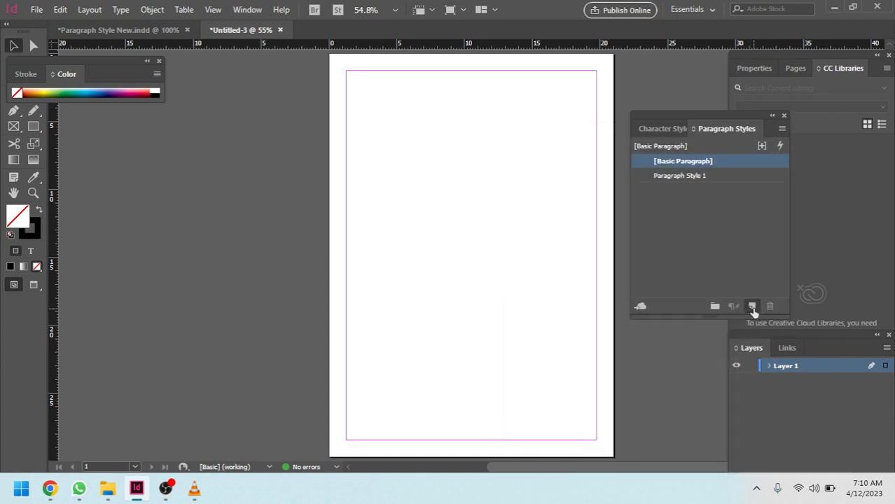
{"action": "key", "text": "ctrl+z"}
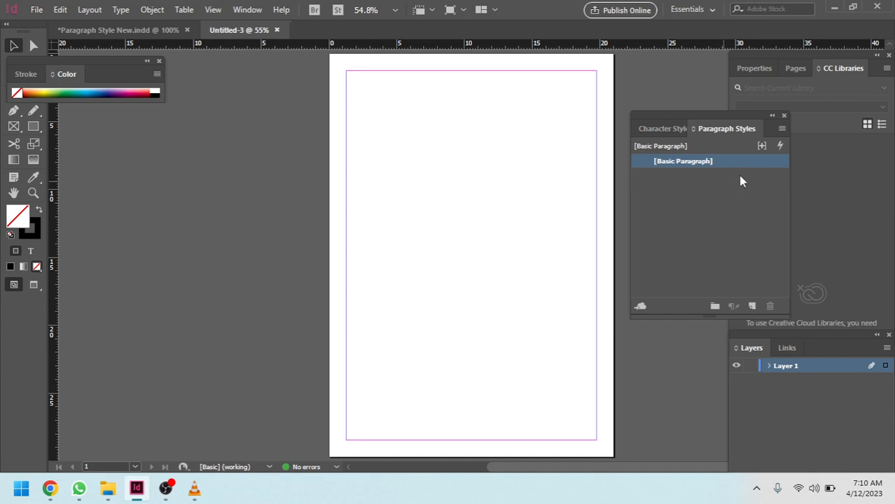
- Start a new paragraph style and name it BAB
{"action": "left_click", "coordinate": [780, 129]}
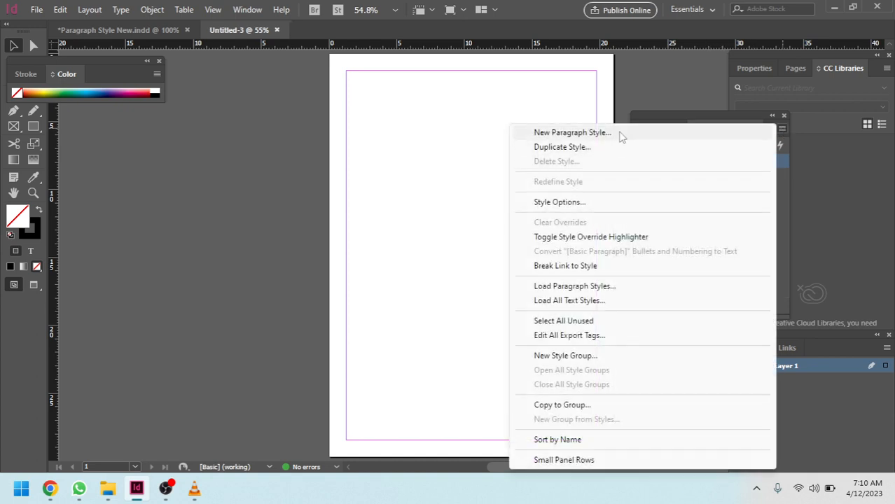
{"action": "left_click", "coordinate": [571, 134]}
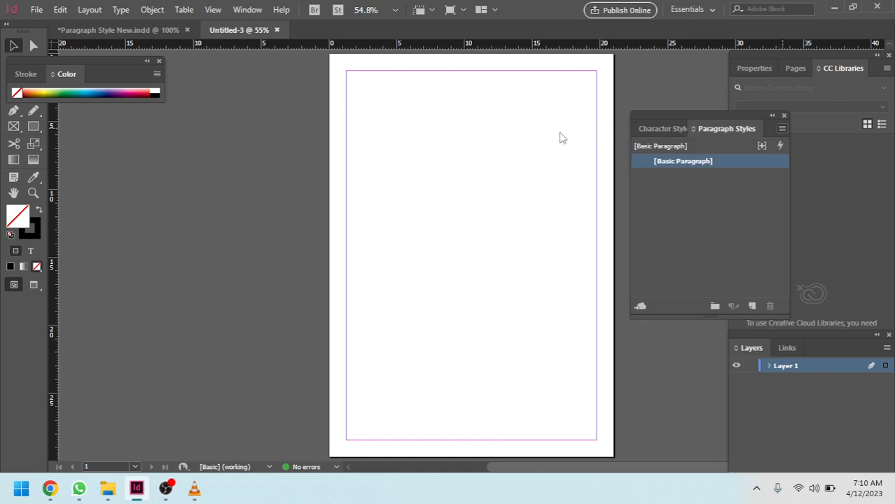
{"action": "type", "text": "hea"}
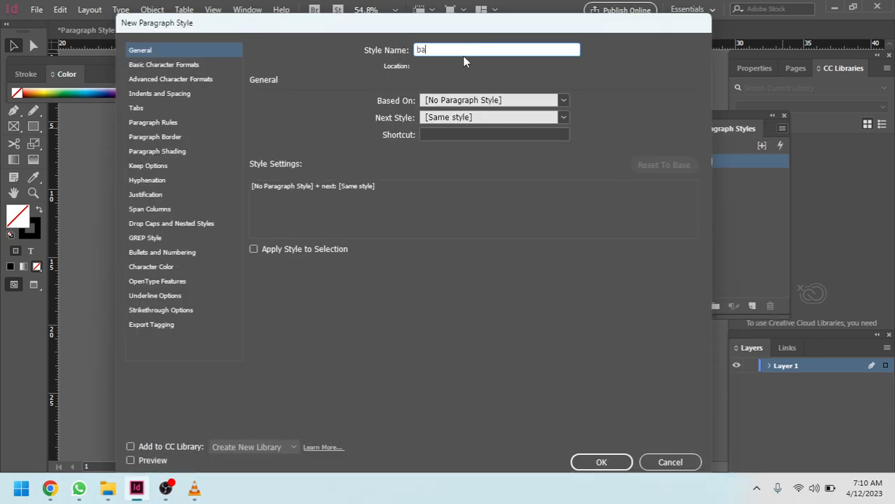
{"action": "key", "text": "BackSpace"}
{"action": "key", "text": "BackSpace"}
{"action": "key", "text": "BackSpace"}
{"action": "type", "text": "BS"}
{"action": "key", "text": "BackSpace"}
{"action": "type", "text": "S"}
{"action": "key", "text": "BackSpace"}
{"action": "type", "text": "S"}
{"action": "key", "text": "BackSpace"}
{"action": "type", "text": "AB"}
{"action": "left_click", "coordinate": [194, 53]}
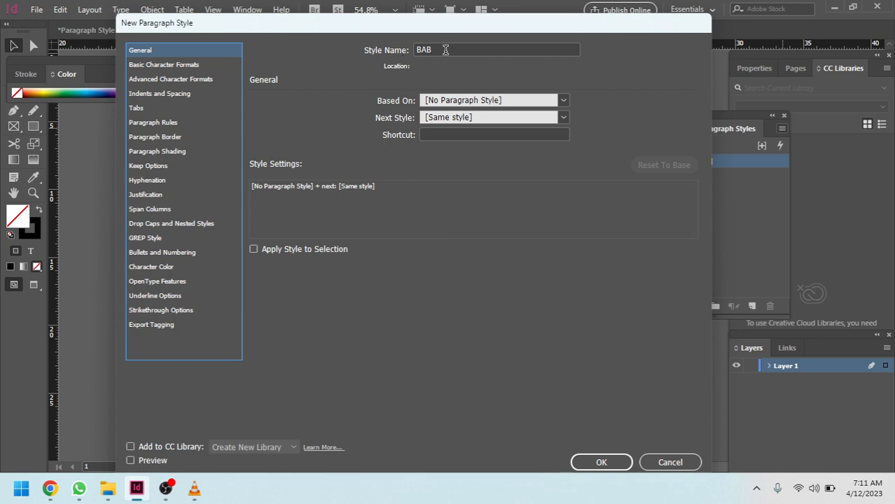
- Set the BAB style's basic character formats to Times New Roman, Bold, at 18 pt
{"action": "left_click", "coordinate": [153, 65]}
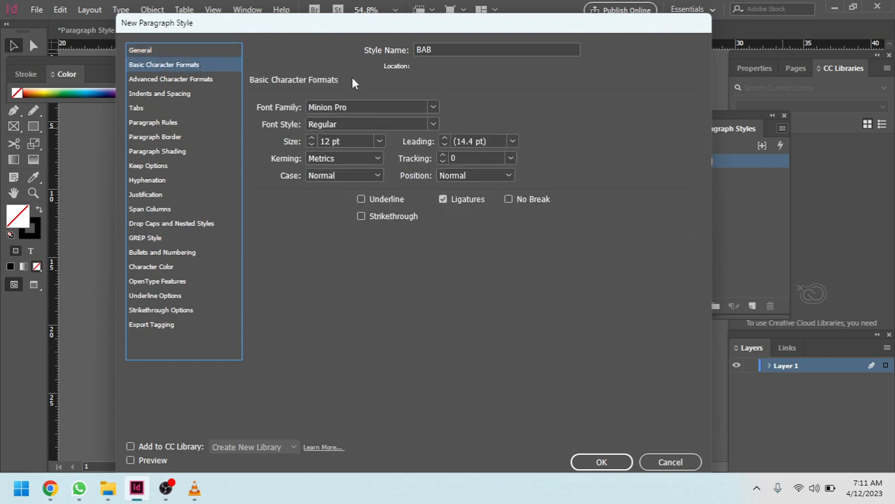
{"action": "left_click_drag", "start_coordinate": [362, 107], "coordinate": [218, 106]}
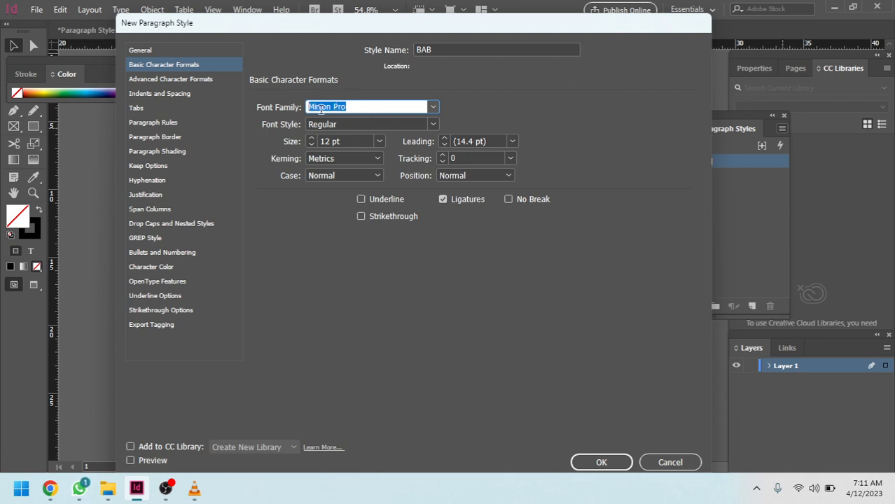
{"action": "type", "text": "Times New Roman"}
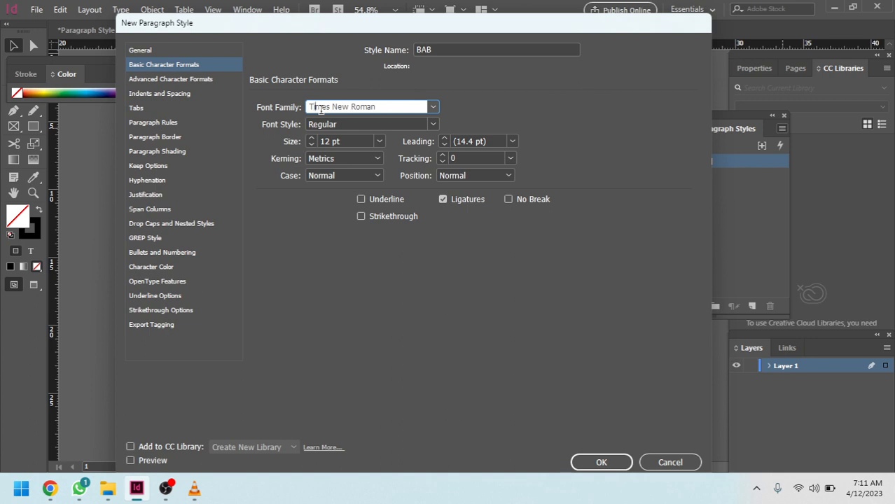
{"action": "key", "text": "Tab"}
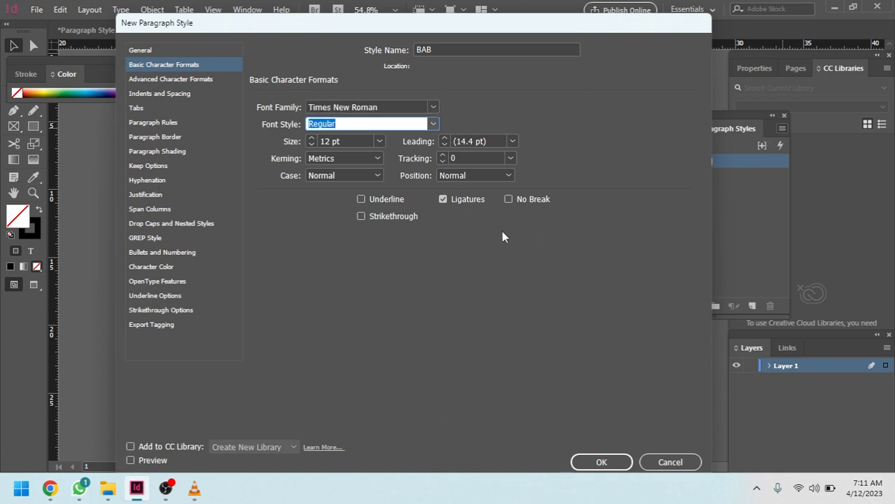
{"action": "left_click", "coordinate": [433, 122]}
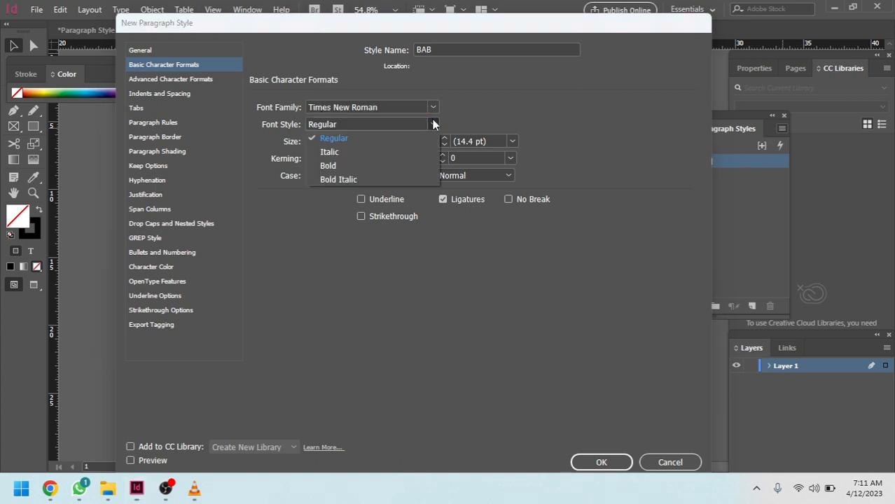
{"action": "left_click", "coordinate": [352, 166]}
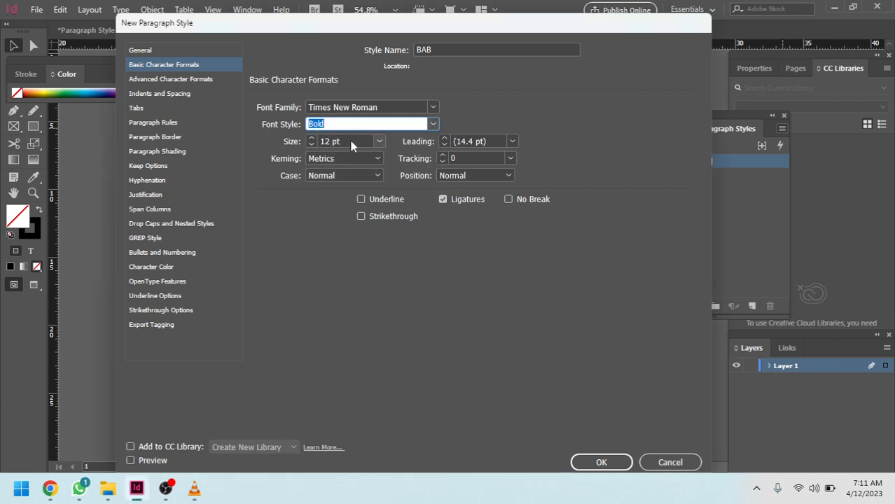
{"action": "left_click", "coordinate": [351, 142]}
{"action": "left_click_drag", "start_coordinate": [329, 141], "coordinate": [315, 140]}
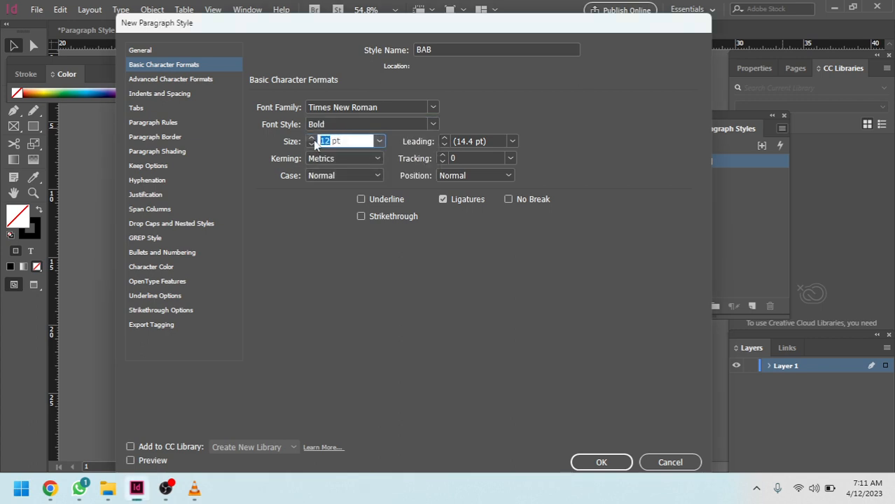
{"action": "type", "text": "18"}
{"action": "key", "text": "Tab"}
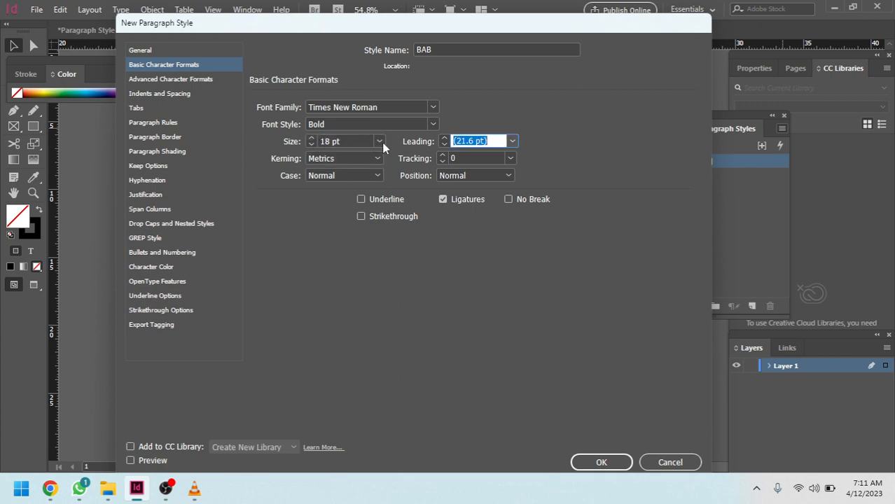
- Set the BAB style's paragraph alignment to Center
{"action": "left_click", "coordinate": [151, 80]}
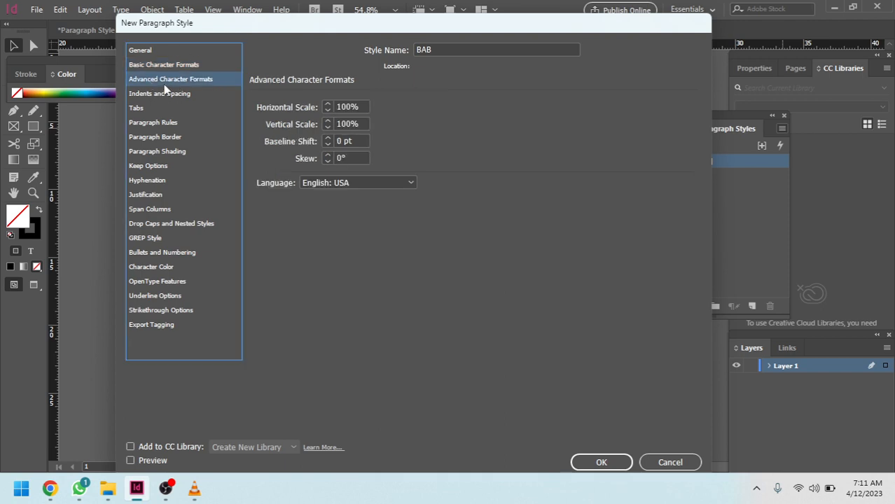
{"action": "left_click", "coordinate": [180, 95]}
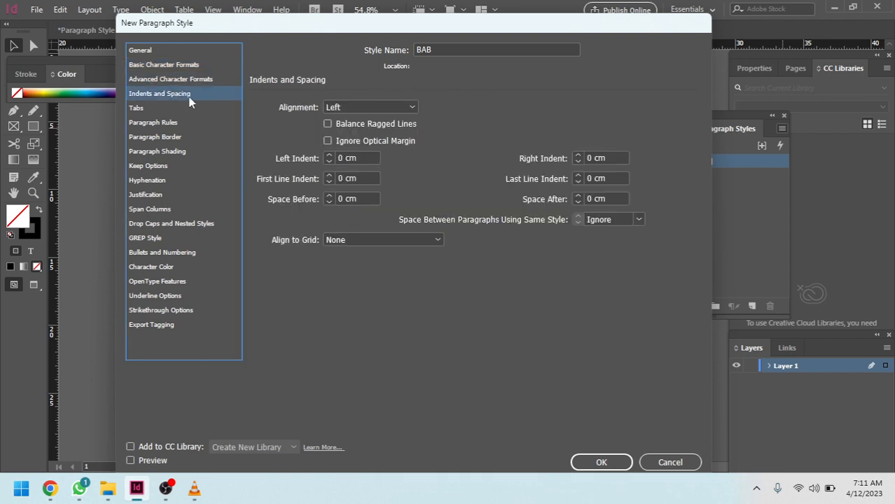
{"action": "left_click", "coordinate": [350, 108]}
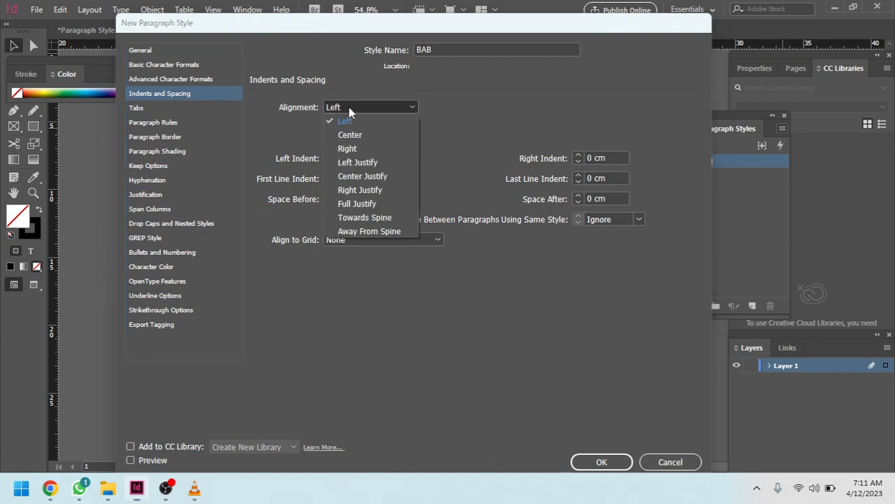
{"action": "left_click", "coordinate": [363, 138]}
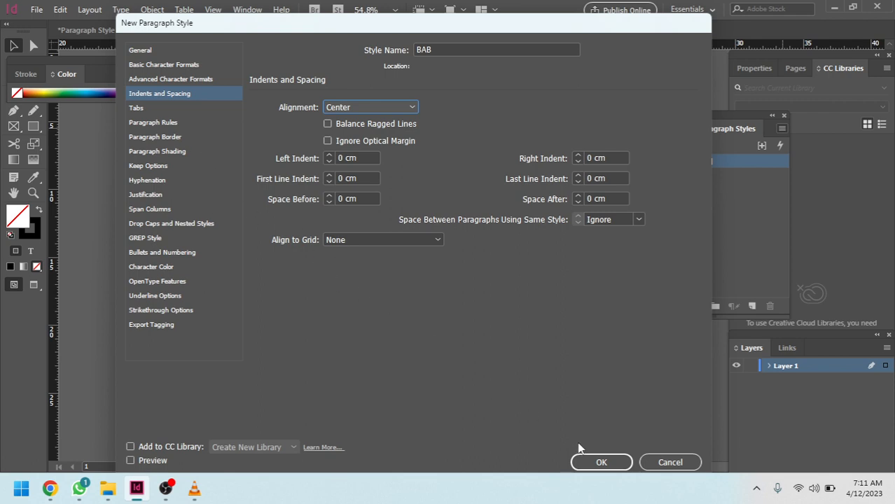
- Save the BAB paragraph style and make [Basic Paragraph] the active style again
{"action": "left_click", "coordinate": [600, 462]}
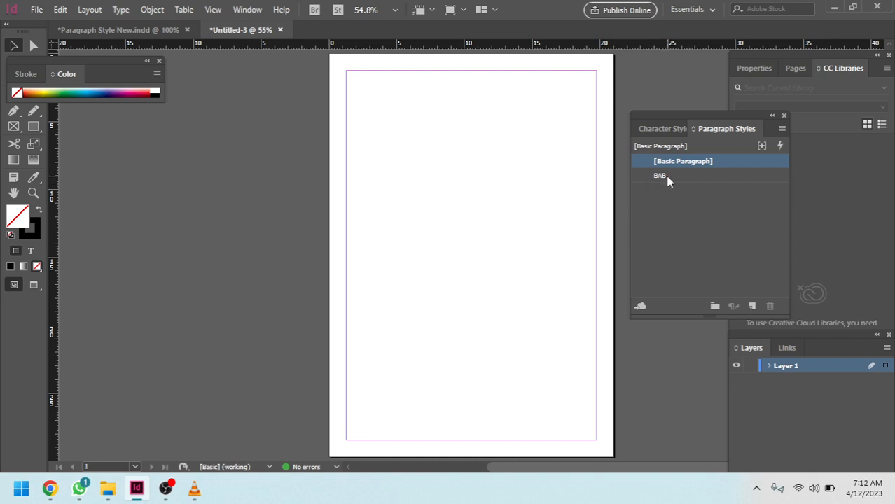
{"action": "left_click", "coordinate": [660, 180]}
{"action": "left_click", "coordinate": [680, 189]}
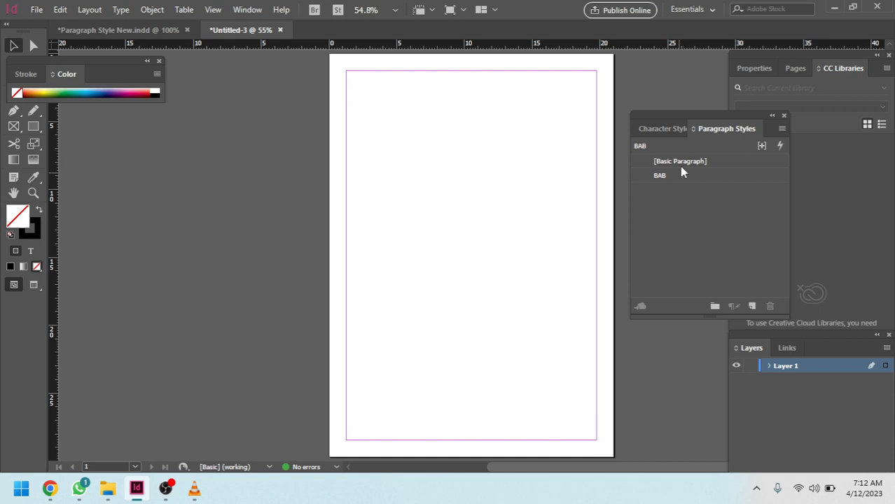
{"action": "left_click", "coordinate": [683, 166]}
{"action": "left_click", "coordinate": [740, 211]}
- Start another new paragraph style and name it SUB BAB-01
{"action": "left_click", "coordinate": [781, 129]}
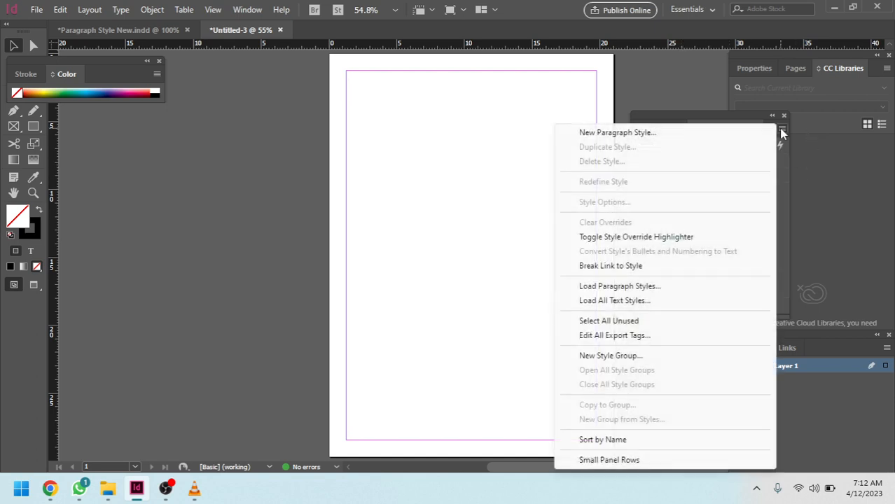
{"action": "left_click", "coordinate": [599, 132]}
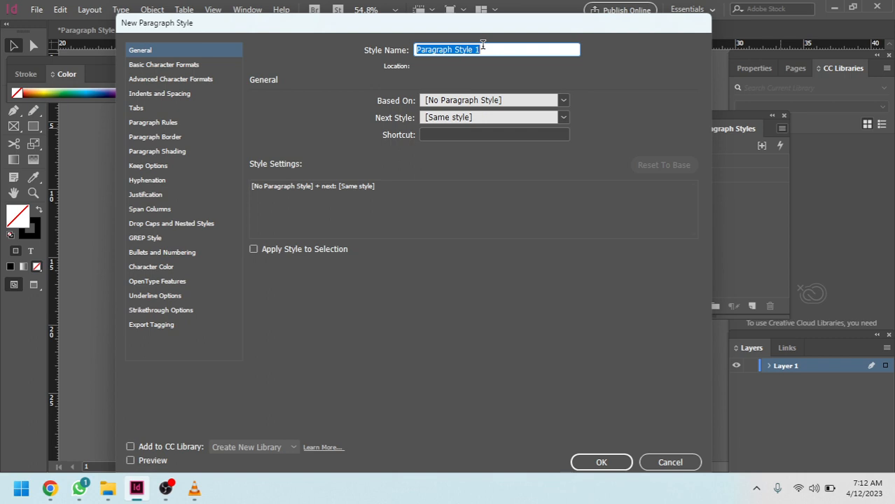
{"action": "type", "text": "SUB BAB-01"}
- Set the SUB BAB-01 style's basic character formats to Times New Roman, Bold, at 16 pt
{"action": "left_click", "coordinate": [186, 68]}
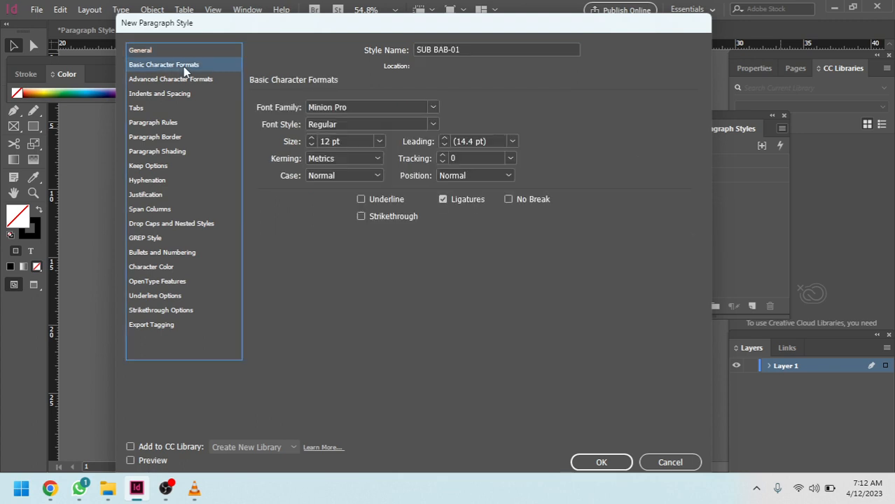
{"action": "left_click", "coordinate": [357, 105]}
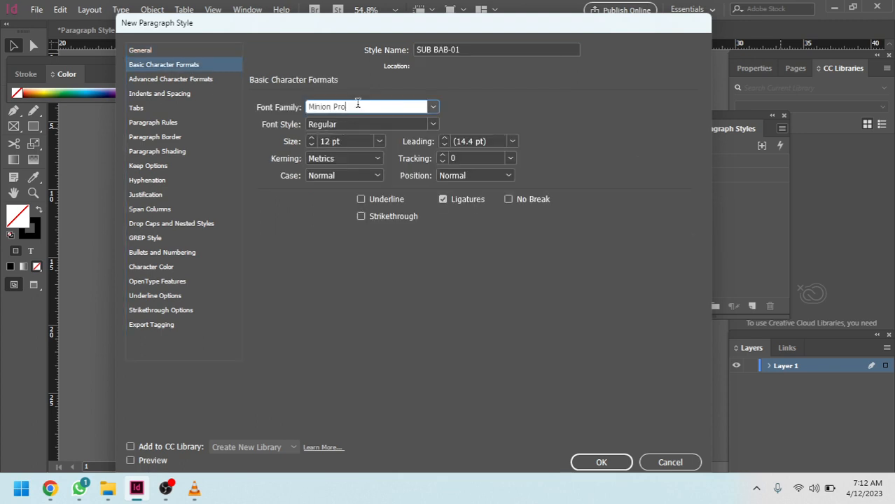
{"action": "type", "text": "Times New Roman"}
{"action": "left_click", "coordinate": [355, 123]}
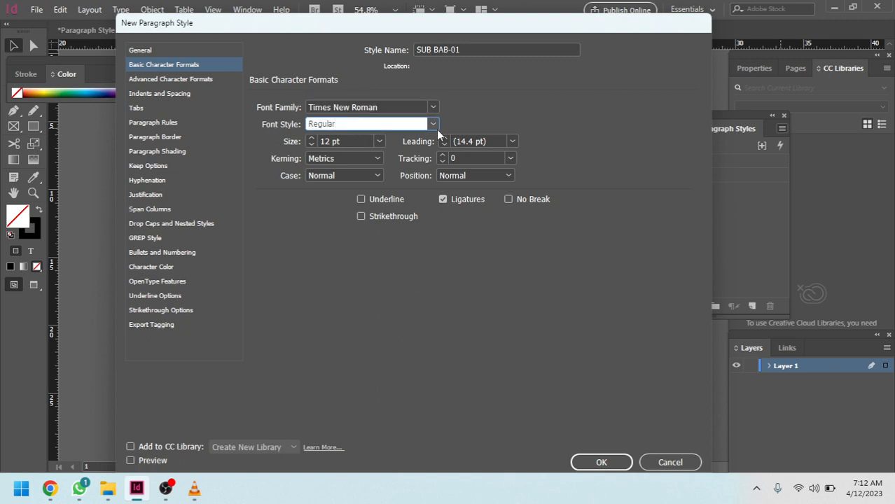
{"action": "left_click", "coordinate": [433, 125]}
{"action": "left_click", "coordinate": [329, 165]}
{"action": "double_click", "coordinate": [325, 140]}
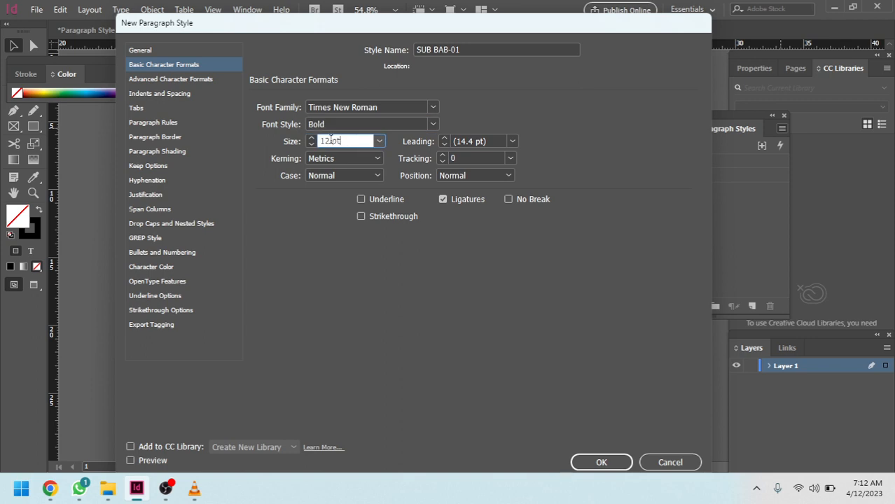
{"action": "type", "text": "16"}
{"action": "key", "text": "Tab"}
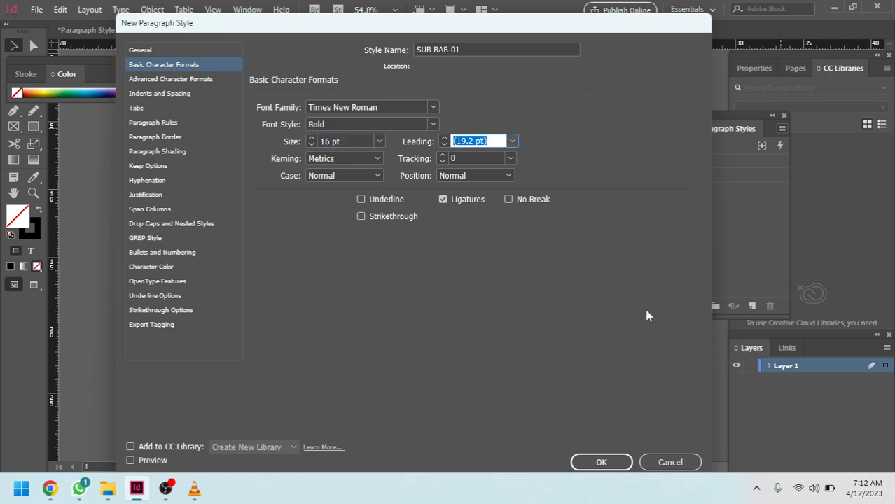
- Give SUB BAB-01 Center alignment with a Space Before of 0,5 cm, and save the style
{"action": "left_click", "coordinate": [172, 81]}
{"action": "left_click", "coordinate": [175, 94]}
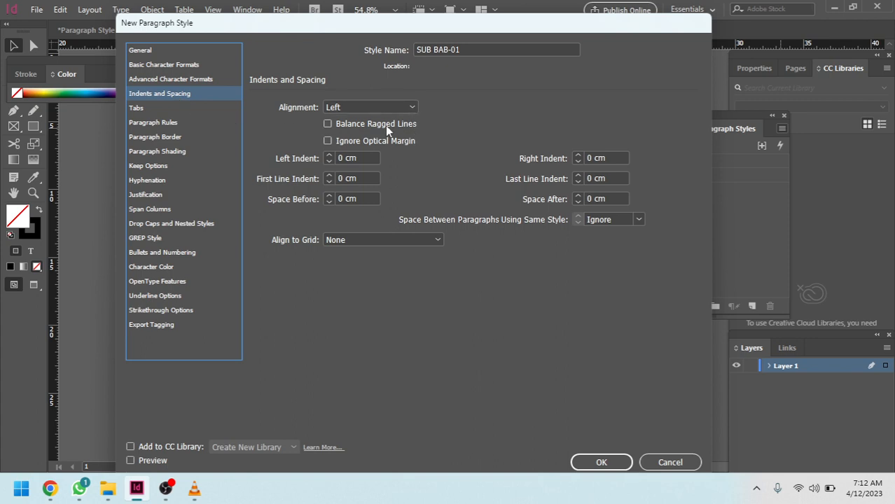
{"action": "left_click", "coordinate": [408, 109]}
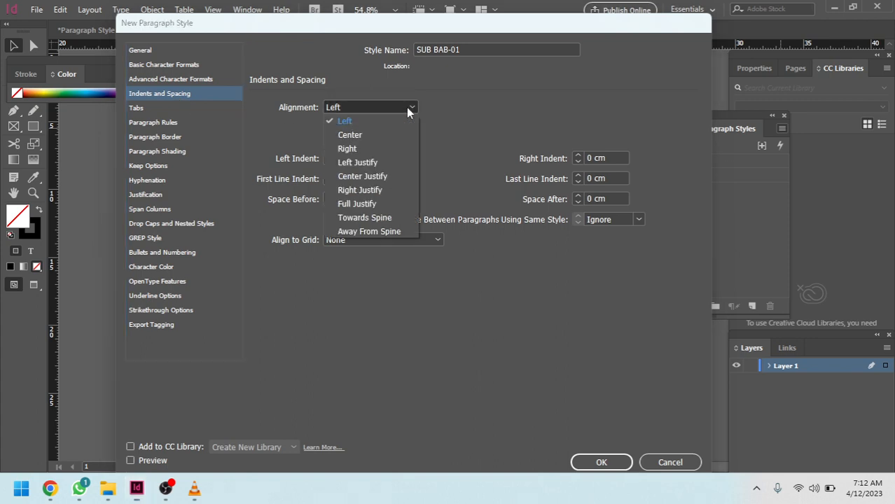
{"action": "left_click", "coordinate": [378, 138]}
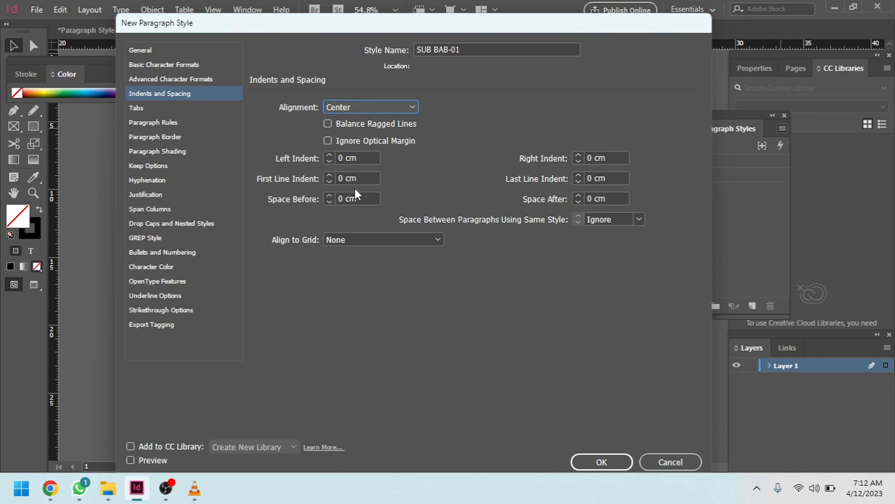
{"action": "double_click", "coordinate": [342, 199]}
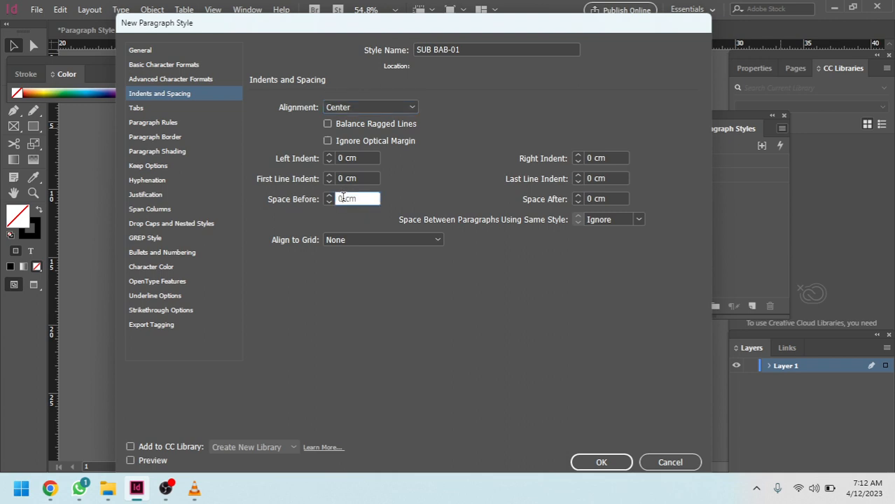
{"action": "type", "text": "0,5"}
{"action": "key", "text": "BackSpace"}
{"action": "type", "text": "5"}
{"action": "left_click", "coordinate": [607, 464]}
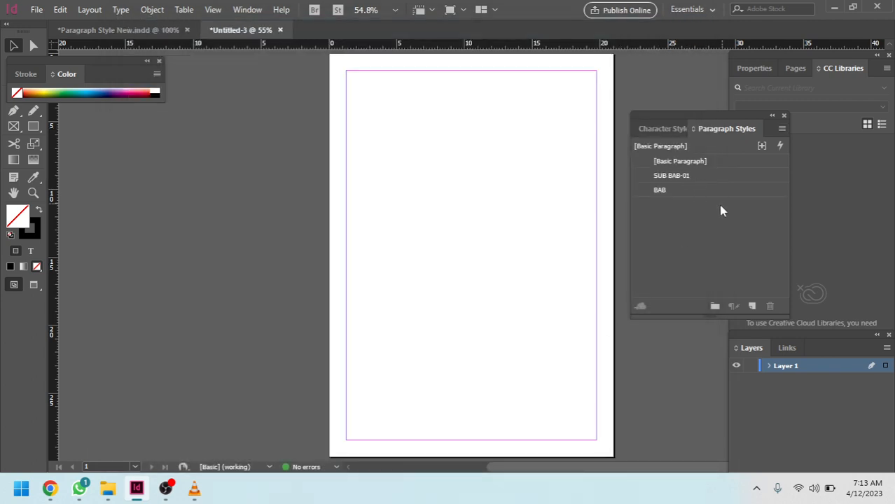
- Start another new paragraph style and name it SUB BAB-02
{"action": "left_click", "coordinate": [782, 128]}
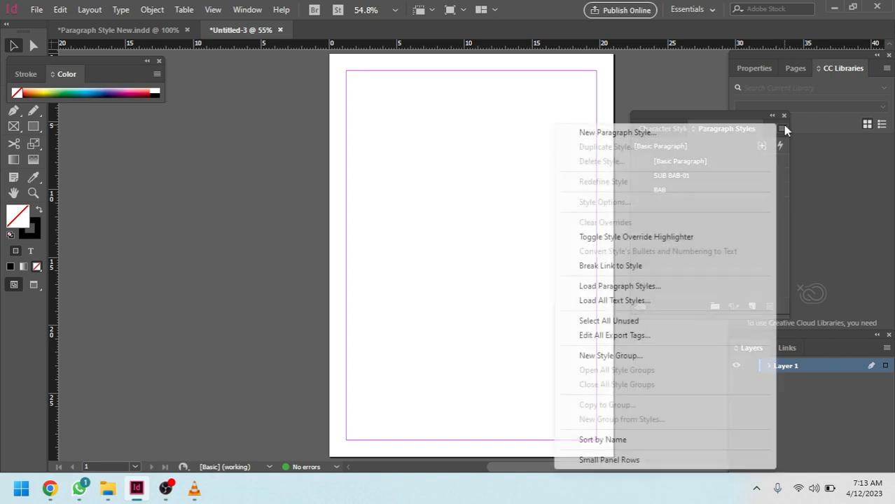
{"action": "left_click", "coordinate": [655, 137]}
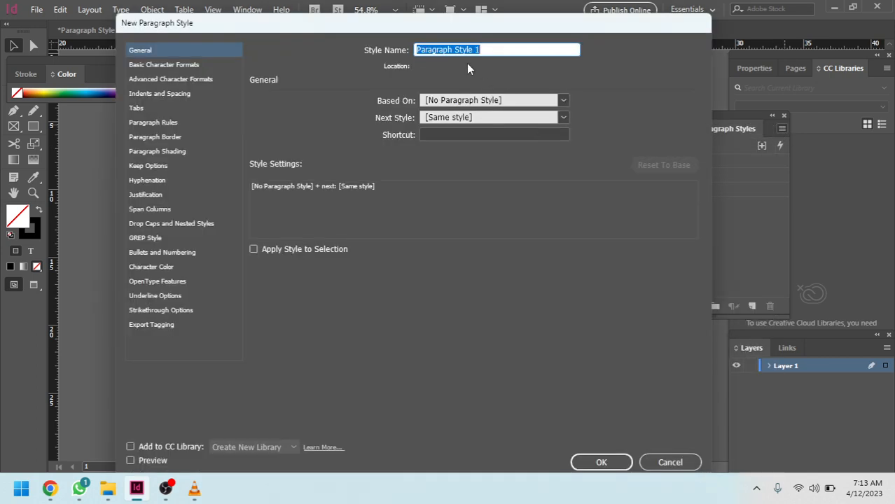
{"action": "type", "text": "SUB"}
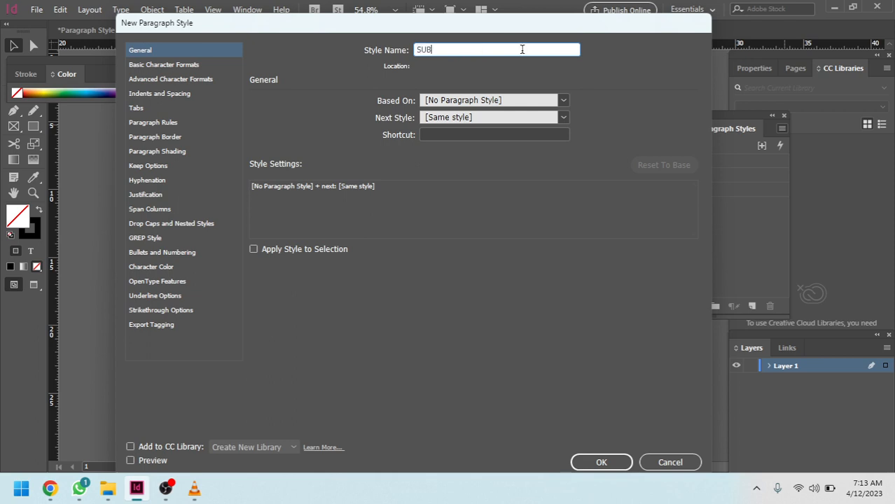
{"action": "type", "text": " BAB-02"}
- Set the SUB BAB-02 style's basic character formats to Times New Roman, Bold, at 14 pt
{"action": "left_click", "coordinate": [155, 63]}
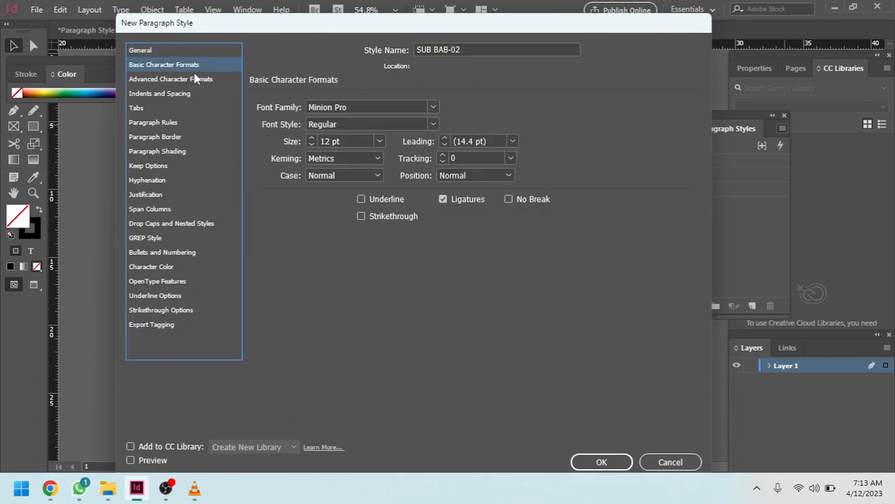
{"action": "left_click", "coordinate": [353, 106]}
{"action": "type", "text": "Times New Roman"}
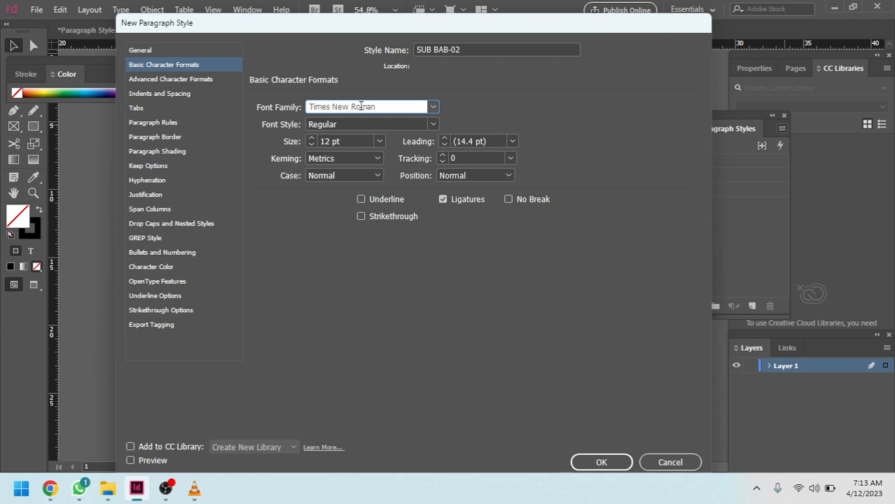
{"action": "key", "text": "Tab"}
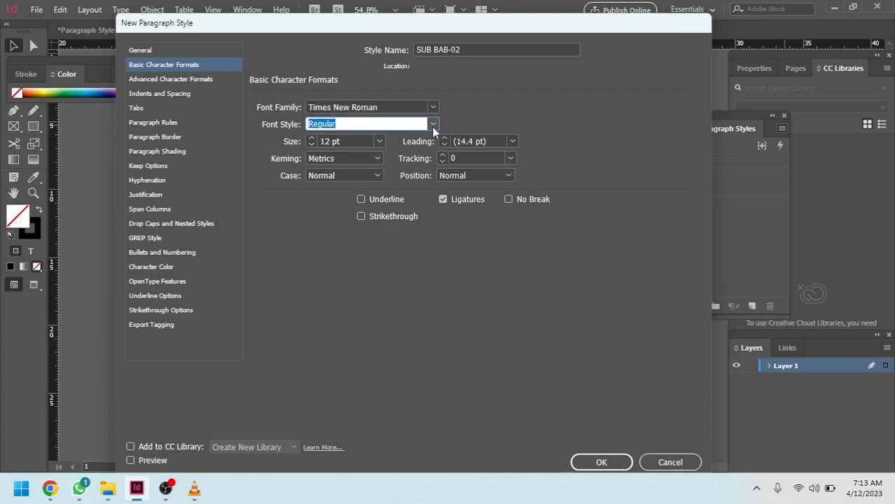
{"action": "left_click", "coordinate": [433, 124]}
{"action": "left_click", "coordinate": [342, 165]}
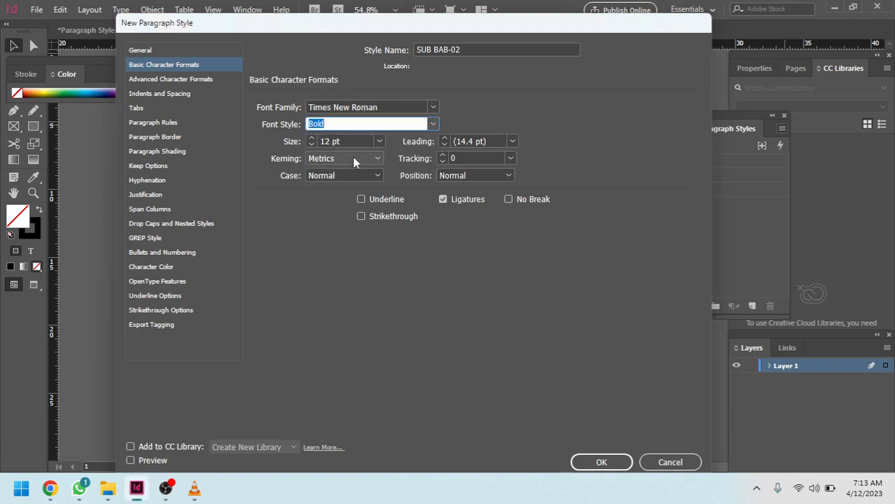
{"action": "left_click", "coordinate": [379, 141]}
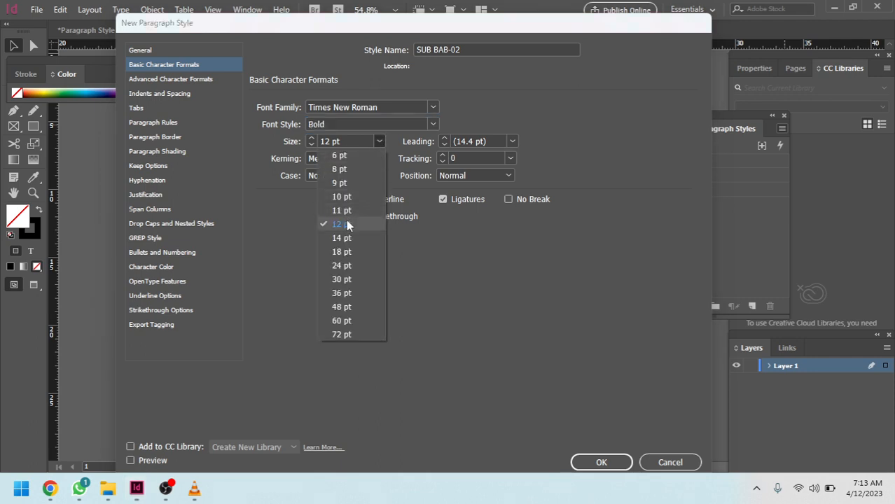
{"action": "left_click", "coordinate": [342, 237]}
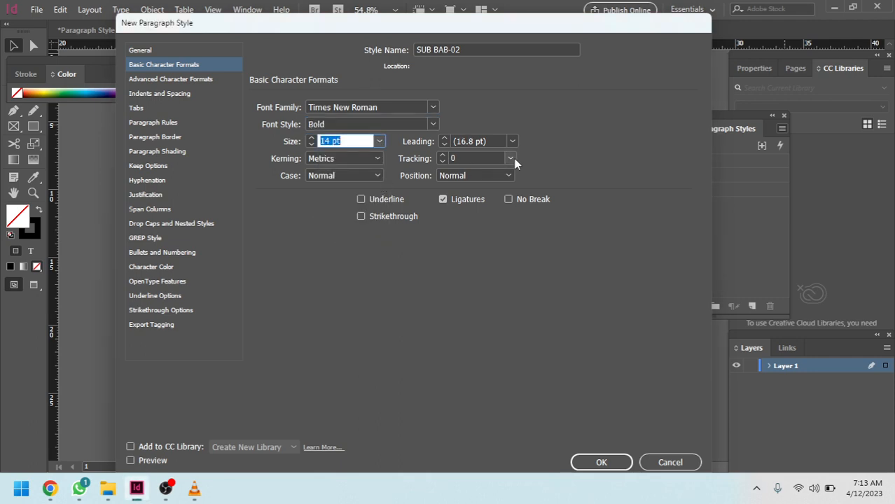
- Give SUB BAB-02 Left Justify alignment with a Space Before of 1 cm, and save the style
{"action": "left_click", "coordinate": [149, 82]}
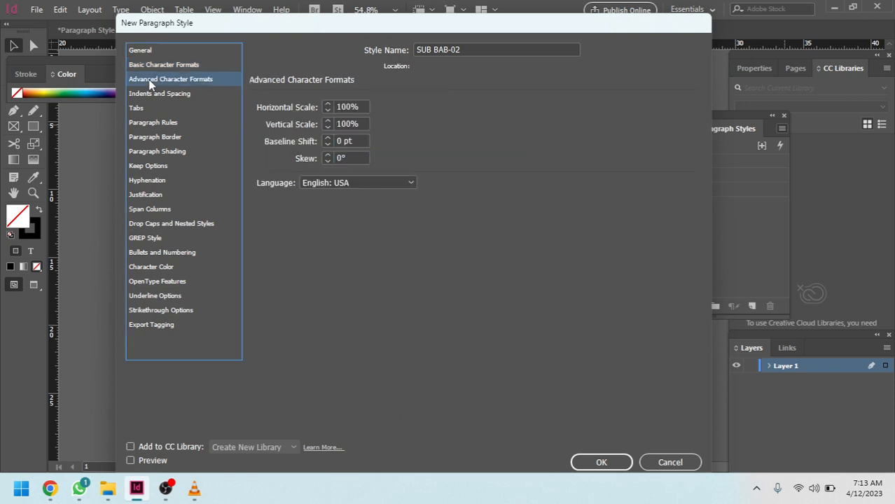
{"action": "left_click", "coordinate": [171, 94]}
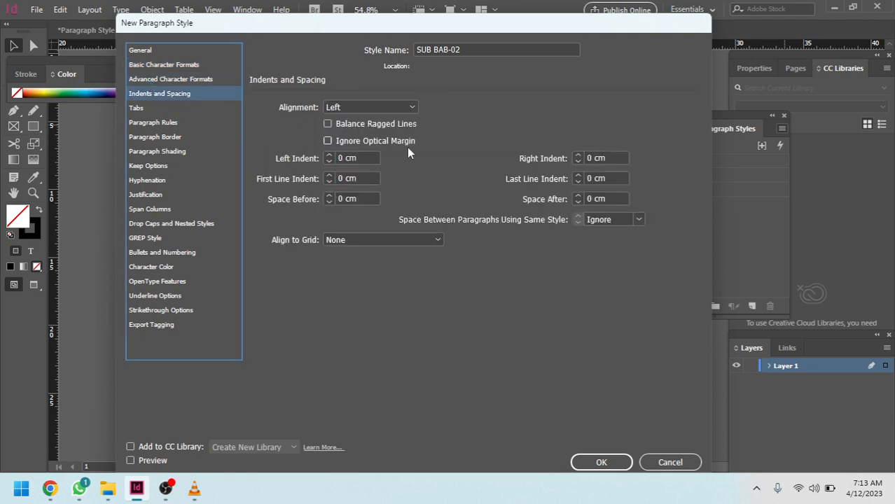
{"action": "left_click", "coordinate": [359, 108]}
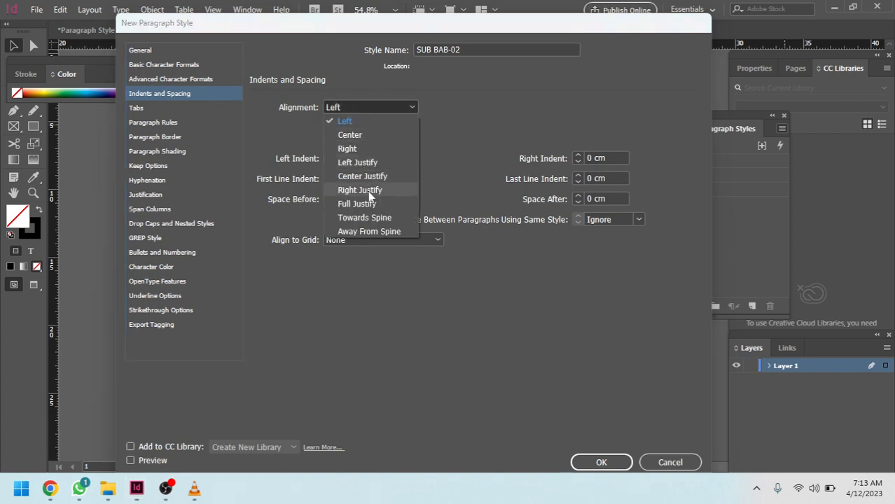
{"action": "key", "text": "Escape"}
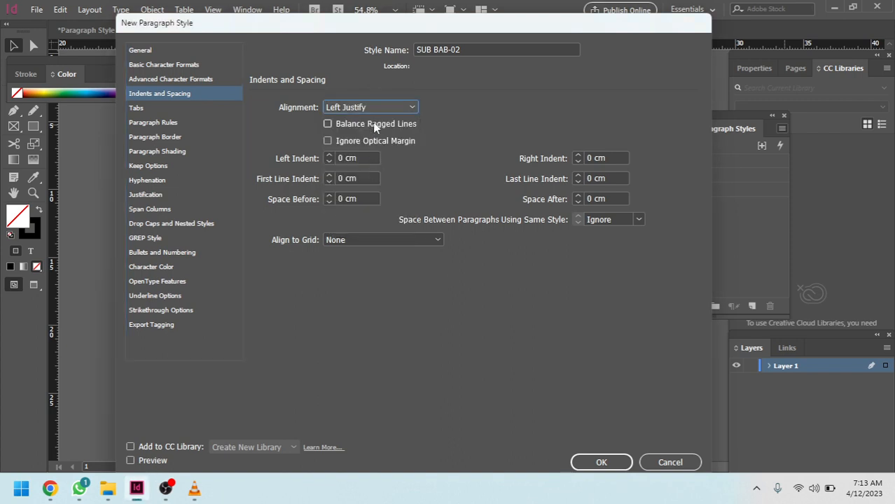
{"action": "left_click", "coordinate": [343, 197]}
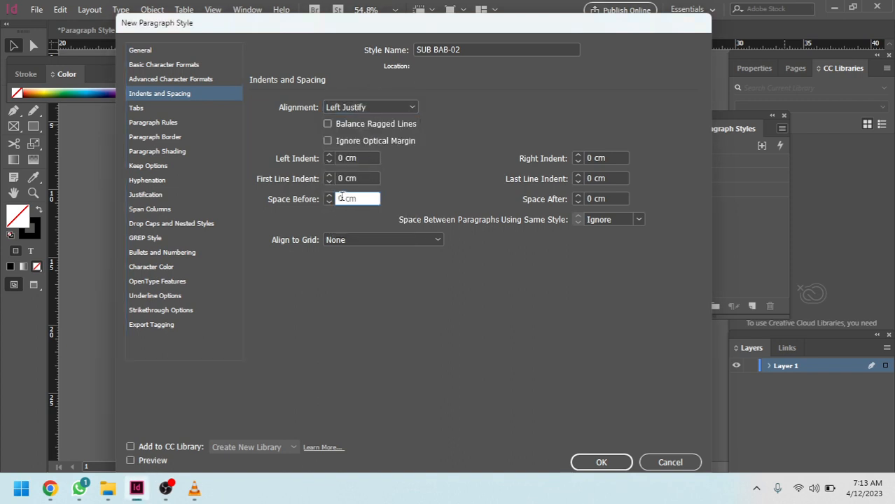
{"action": "left_click_drag", "start_coordinate": [343, 198], "coordinate": [338, 196]}
{"action": "type", "text": "1"}
{"action": "key", "text": "Tab"}
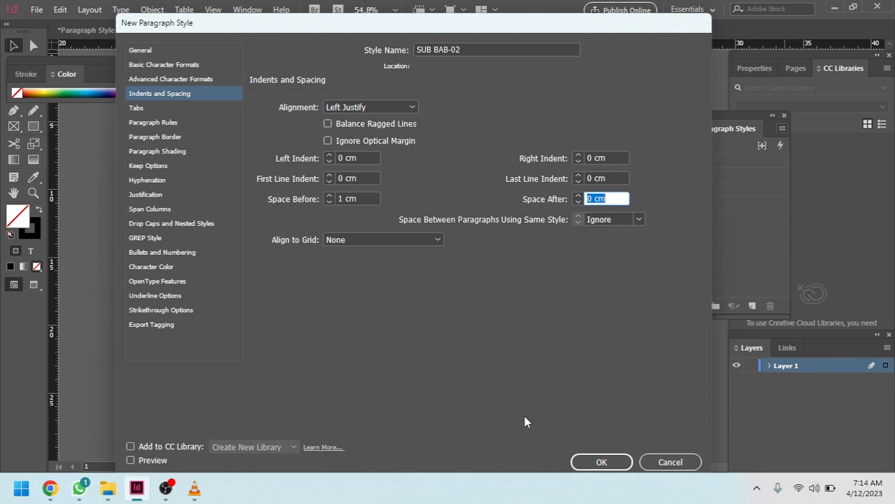
{"action": "left_click", "coordinate": [600, 461]}
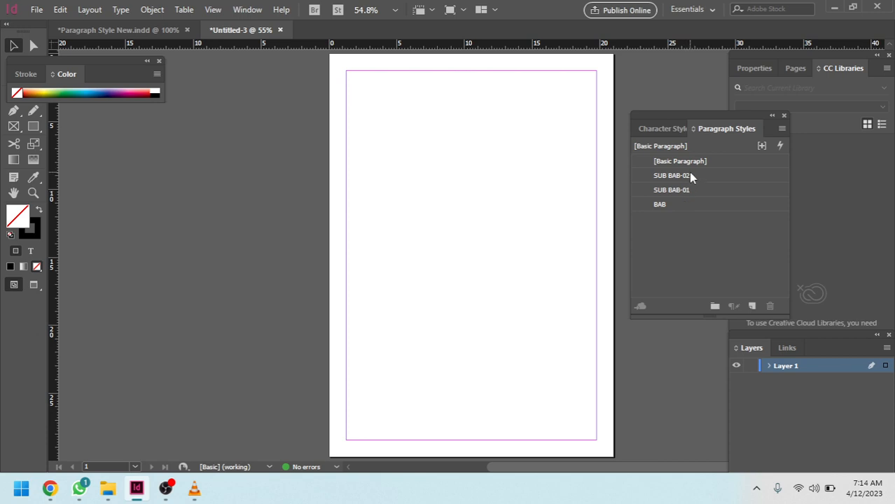
- Start a new paragraph style for the body text and name it ISI
{"action": "left_click", "coordinate": [781, 128]}
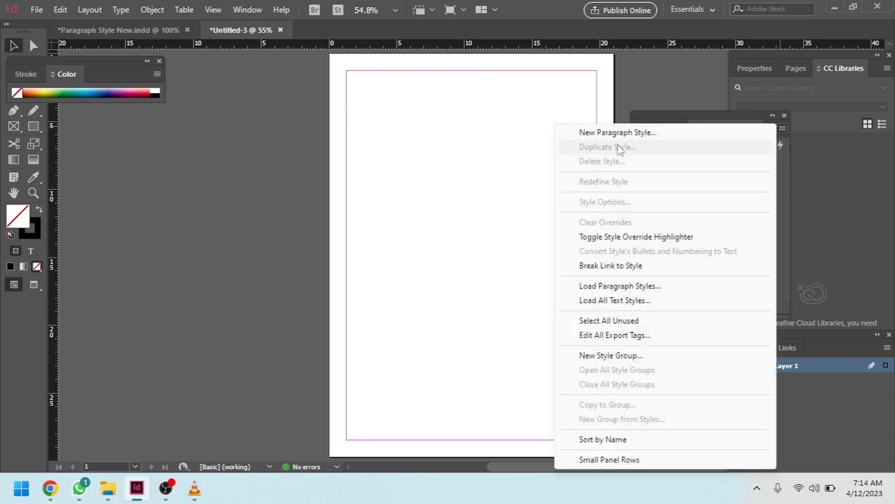
{"action": "left_click", "coordinate": [616, 133]}
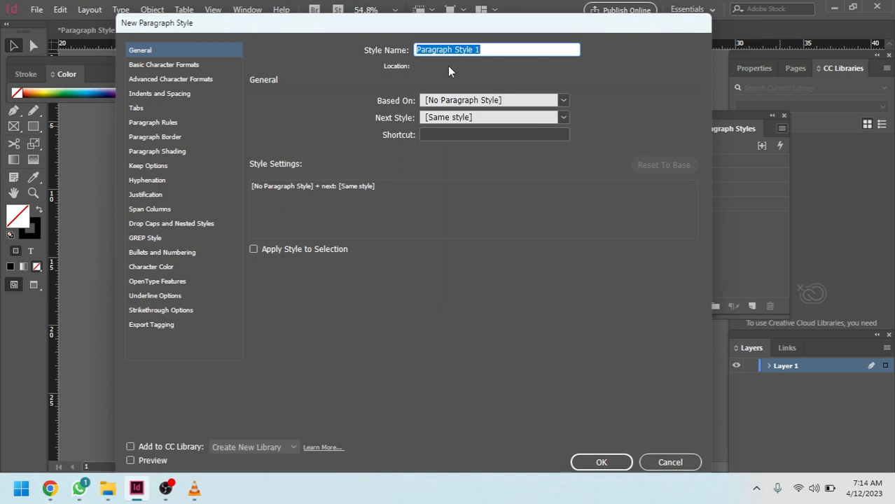
{"action": "type", "text": "IS"}
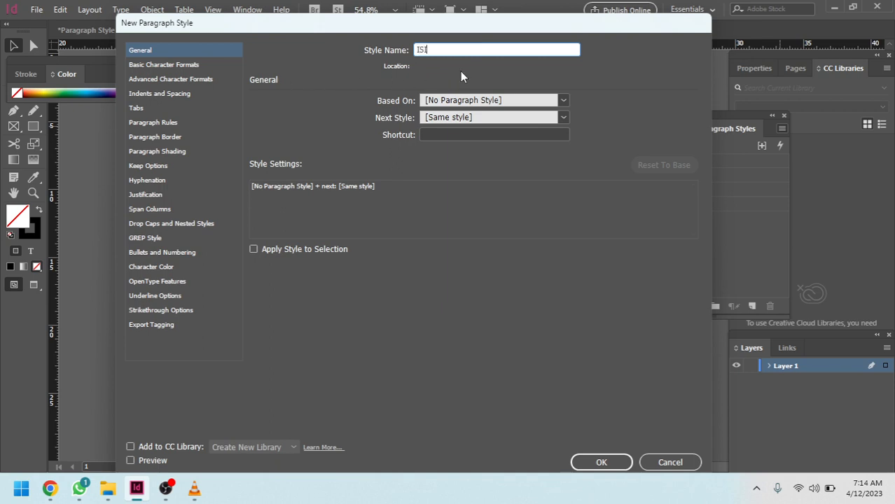
- Set the ISI style's basic character formats to Times New Roman, Regular
{"action": "left_click", "coordinate": [164, 66]}
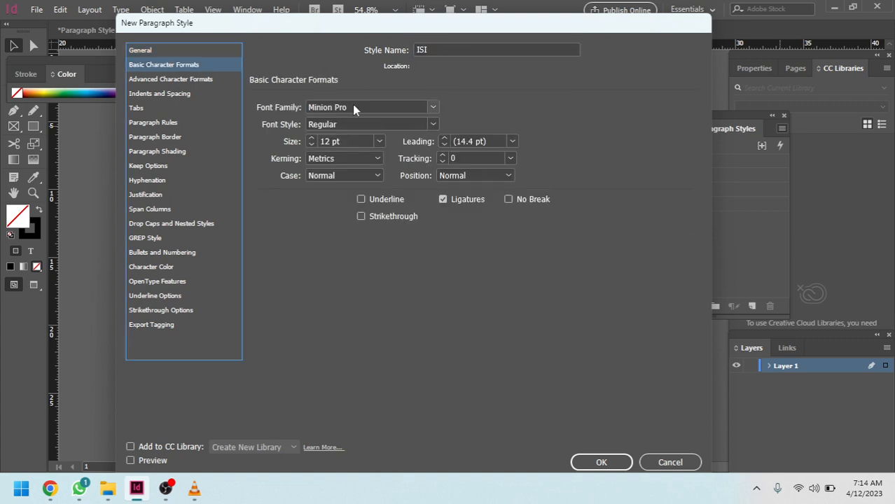
{"action": "left_click", "coordinate": [375, 107]}
{"action": "key", "text": "ctrl+a"}
{"action": "type", "text": "Tahoma"}
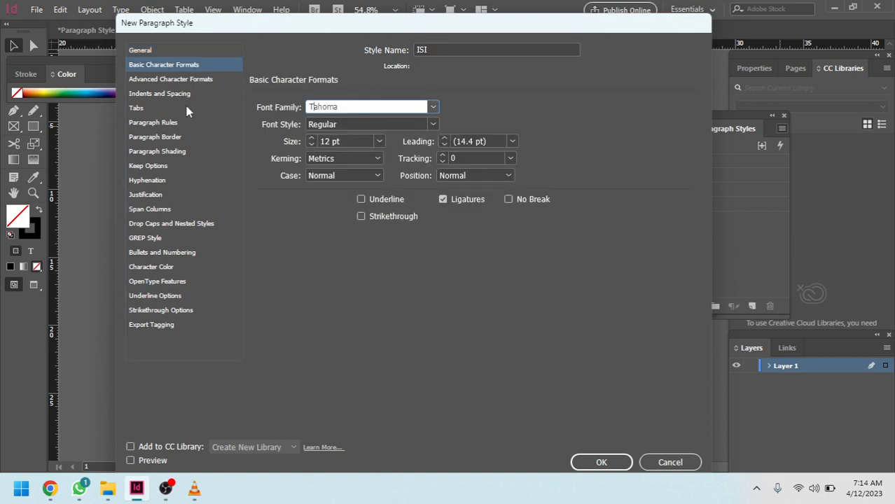
{"action": "type", "text": "imes New R"}
{"action": "key", "text": "Tab"}
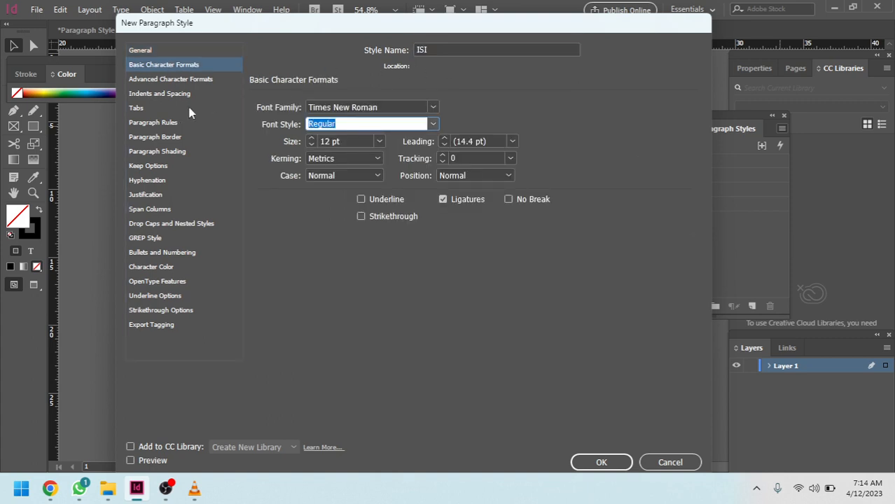
{"action": "left_click", "coordinate": [434, 124]}
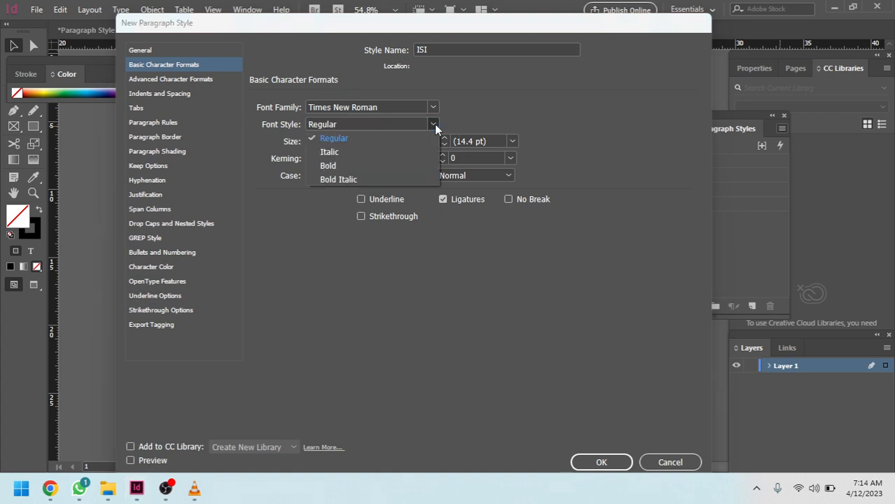
{"action": "left_click", "coordinate": [434, 124]}
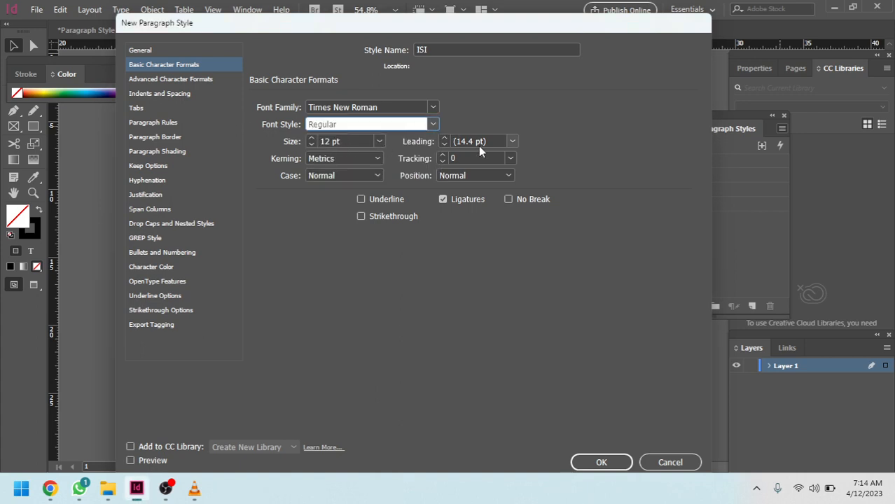
- Give the ISI style a First Line Indent of 0.5 cm with Left Justify alignment, and save the style
{"action": "left_click", "coordinate": [152, 79]}
{"action": "left_click", "coordinate": [167, 95]}
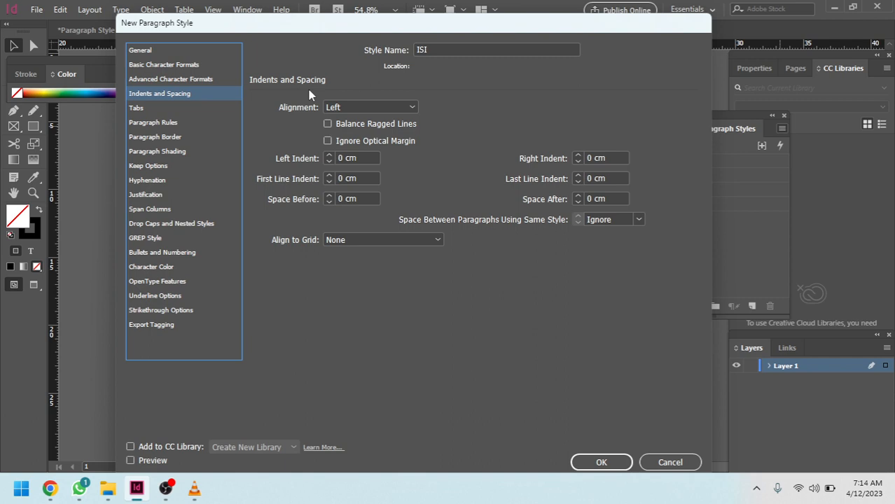
{"action": "left_click", "coordinate": [339, 178]}
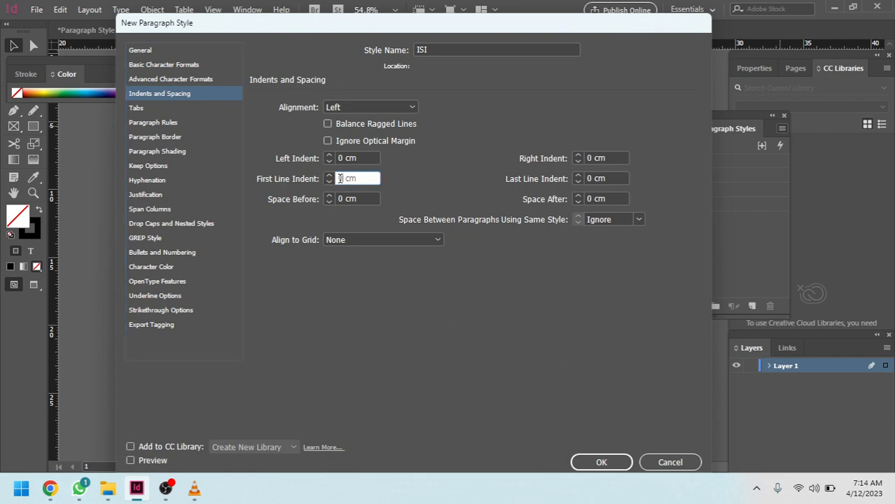
{"action": "double_click", "coordinate": [339, 178]}
{"action": "type", "text": "0.5"}
{"action": "left_click", "coordinate": [175, 94]}
{"action": "left_click", "coordinate": [370, 108]}
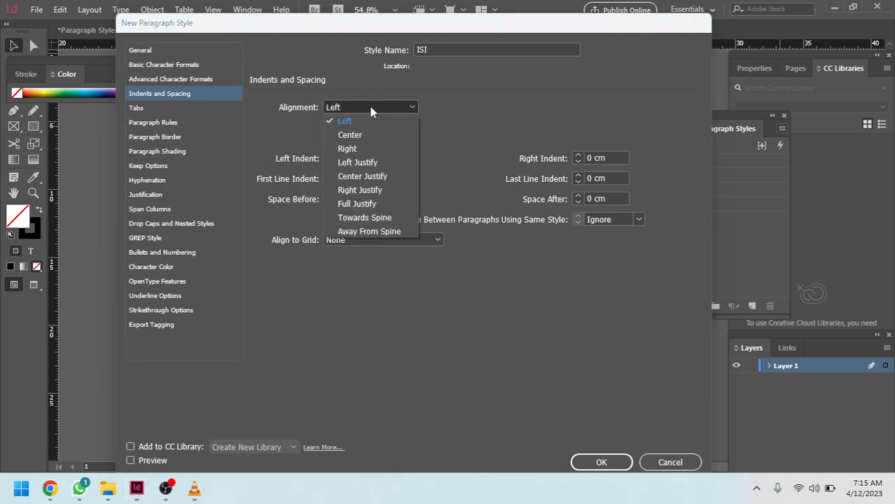
{"action": "left_click", "coordinate": [387, 163]}
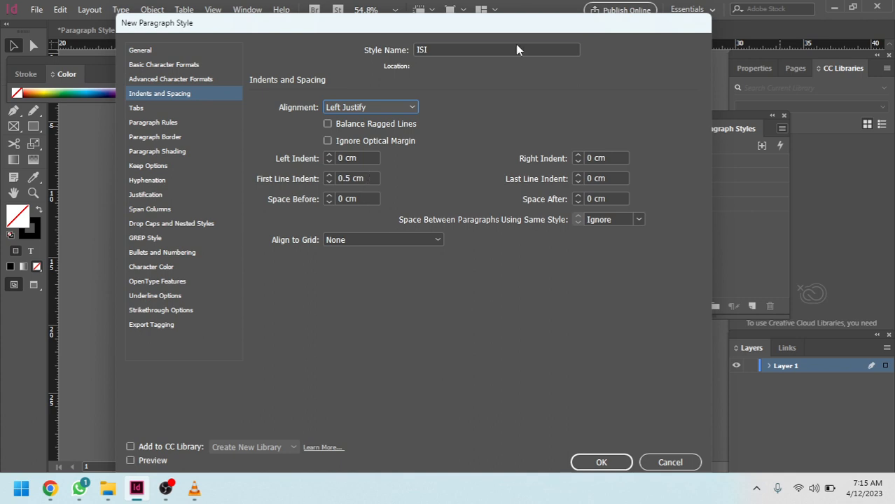
{"action": "left_click", "coordinate": [601, 462]}
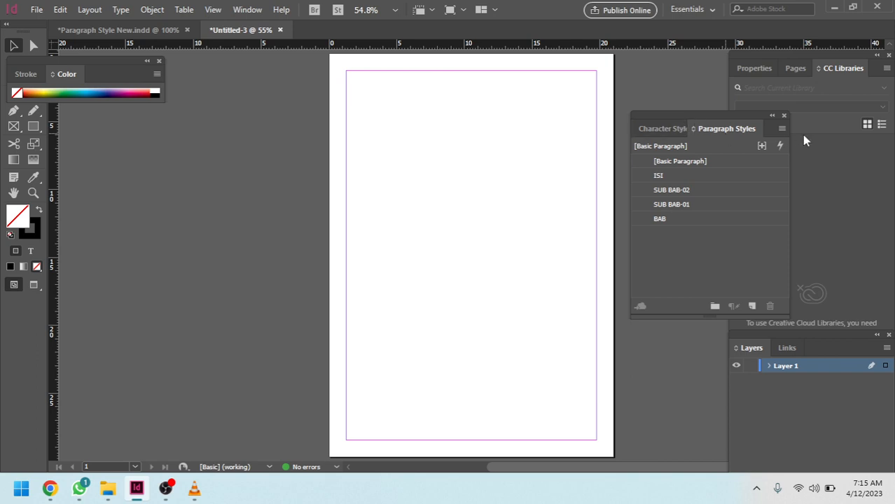
- Start a new paragraph style named NUMBERING and set its font family to Times New Roman
{"action": "left_click", "coordinate": [781, 130]}
{"action": "left_click", "coordinate": [637, 135]}
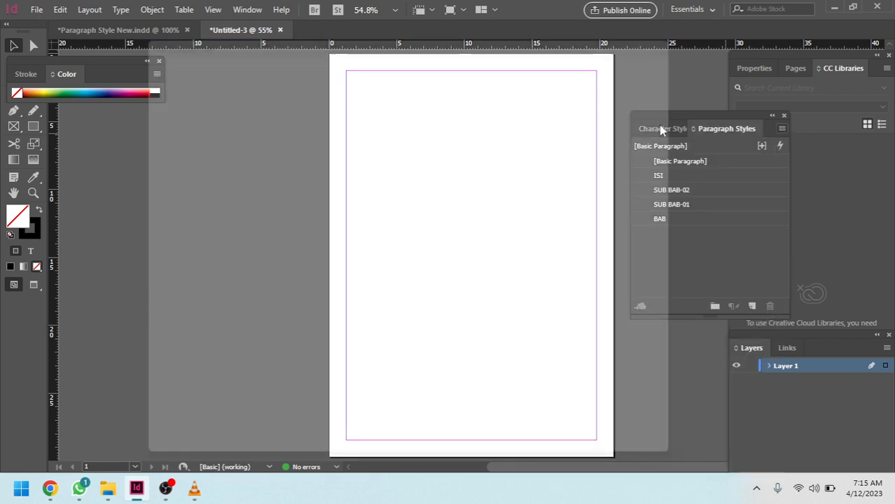
{"action": "type", "text": "NUMBERING"}
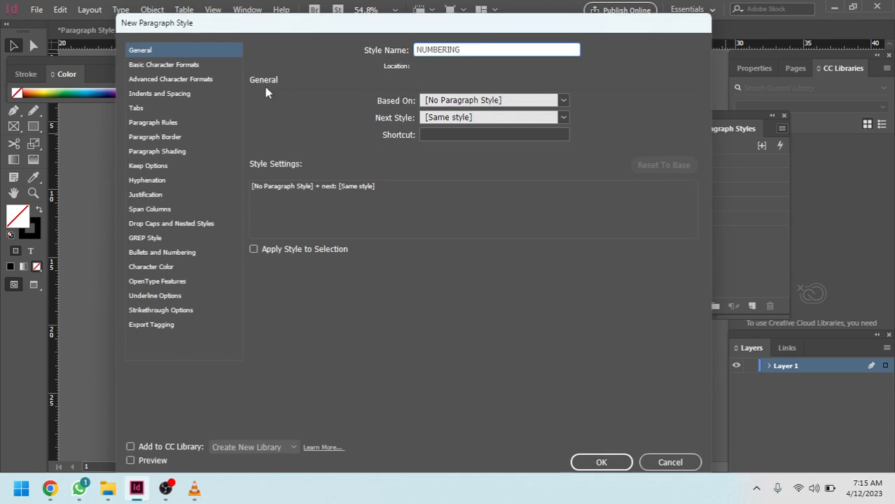
{"action": "left_click", "coordinate": [191, 65]}
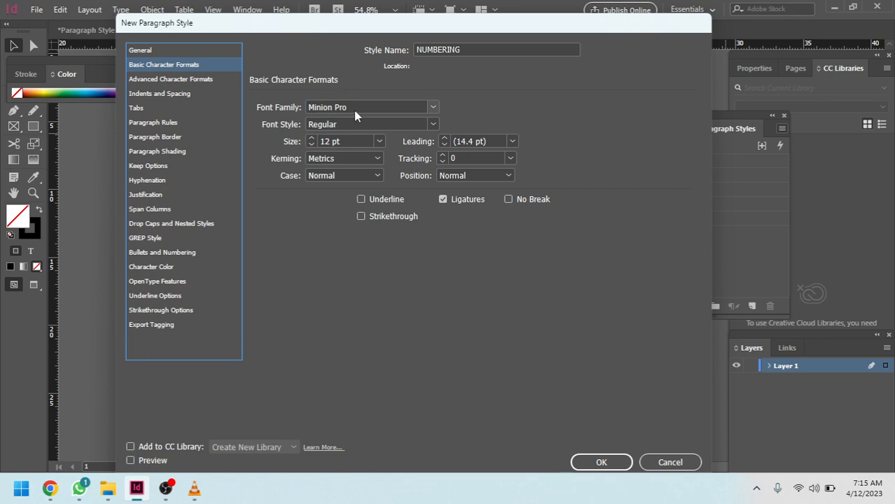
{"action": "left_click_drag", "start_coordinate": [355, 111], "coordinate": [121, 106]}
{"action": "type", "text": "Times New Roman"}
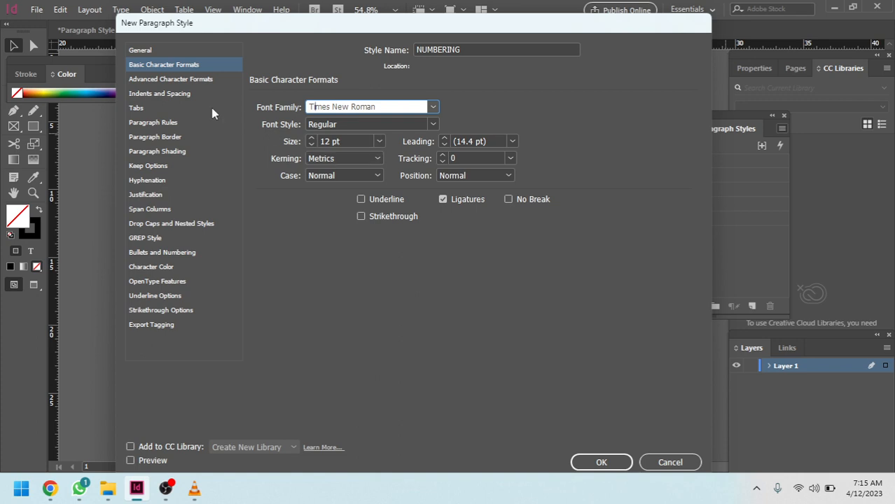
- Set the NUMBERING style's paragraph alignment to Left Justify
{"action": "left_click", "coordinate": [158, 93]}
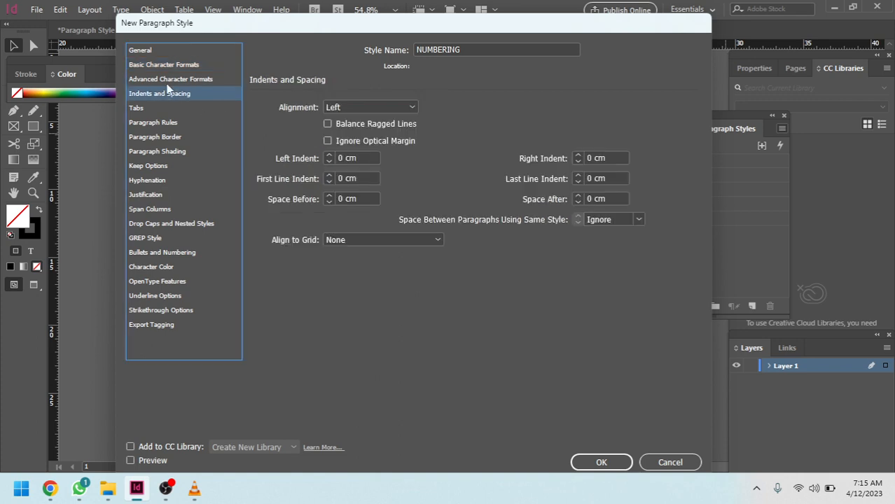
{"action": "left_click", "coordinate": [171, 79]}
{"action": "left_click", "coordinate": [210, 97]}
{"action": "left_click", "coordinate": [335, 108]}
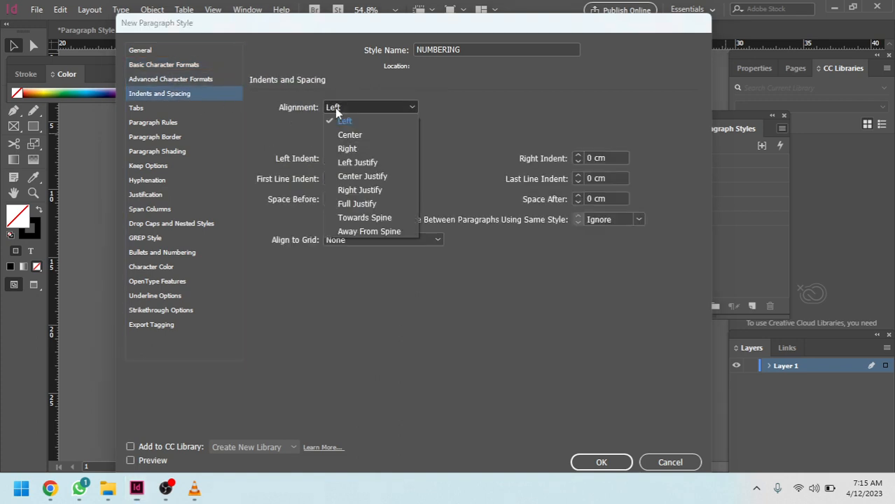
{"action": "left_click", "coordinate": [389, 164]}
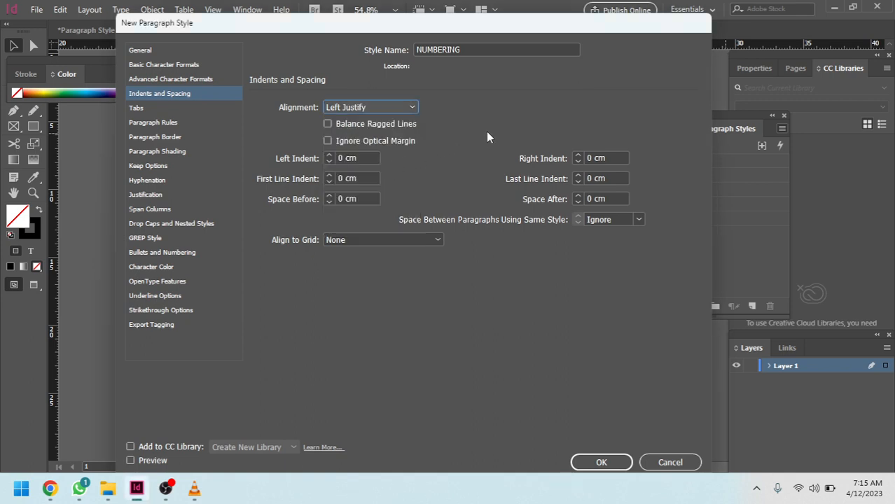
- Set both the Left Indent and the First Line Indent of the NUMBERING style to 0.3 cm
{"action": "left_click", "coordinate": [343, 158]}
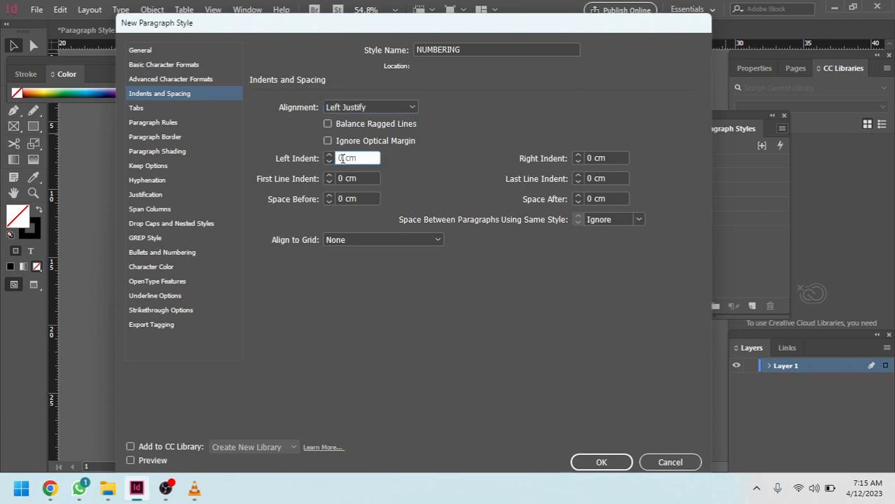
{"action": "double_click", "coordinate": [341, 158]}
{"action": "type", "text": "0.5"}
{"action": "left_click", "coordinate": [339, 178]}
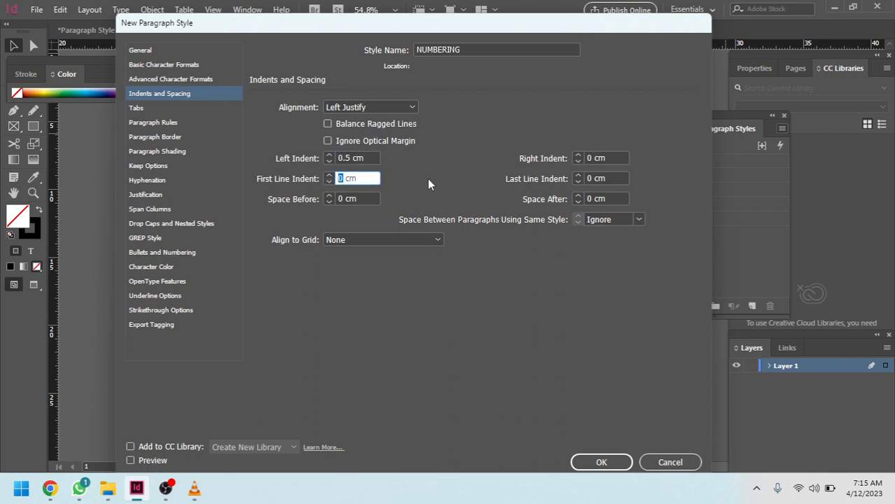
{"action": "type", "text": "0.5"}
{"action": "key", "text": "BackSpace"}
{"action": "type", "text": "3"}
{"action": "left_click", "coordinate": [350, 158]}
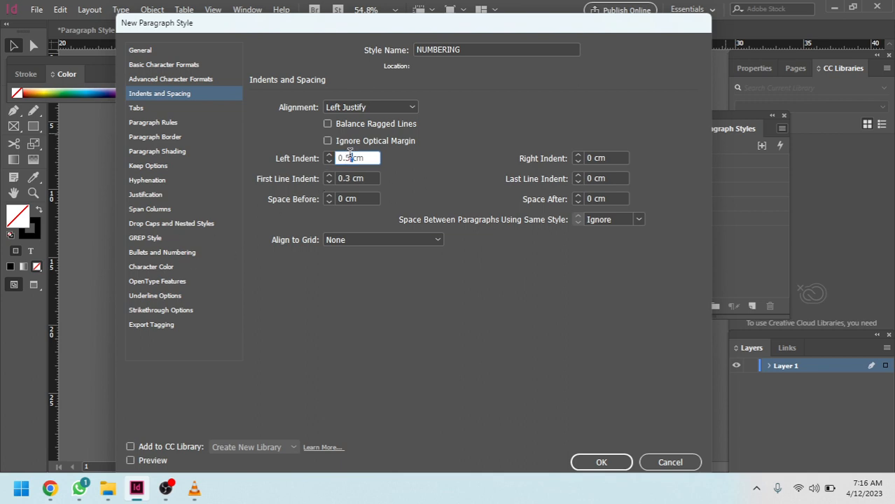
{"action": "key", "text": "BackSpace"}
{"action": "type", "text": "3"}
- Set the list type of the NUMBERING style to Numbers in its bullets and numbering options
{"action": "left_click", "coordinate": [168, 253]}
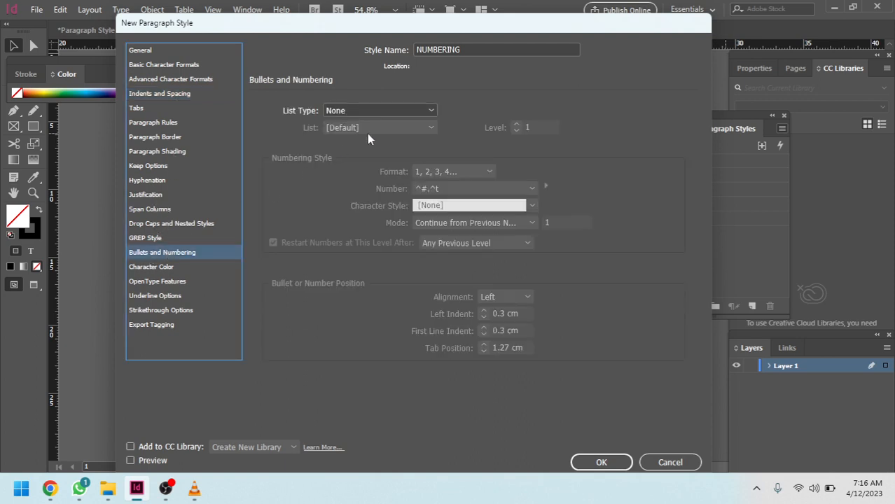
{"action": "left_click", "coordinate": [430, 110]}
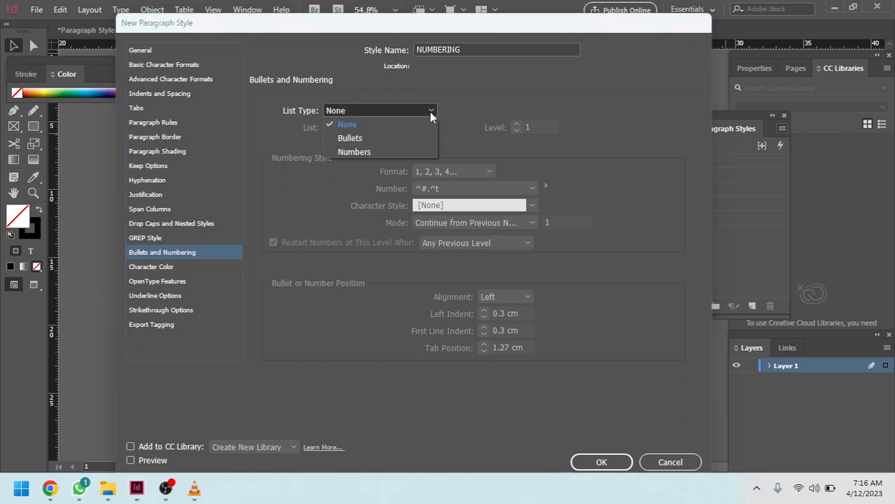
{"action": "left_click", "coordinate": [357, 138]}
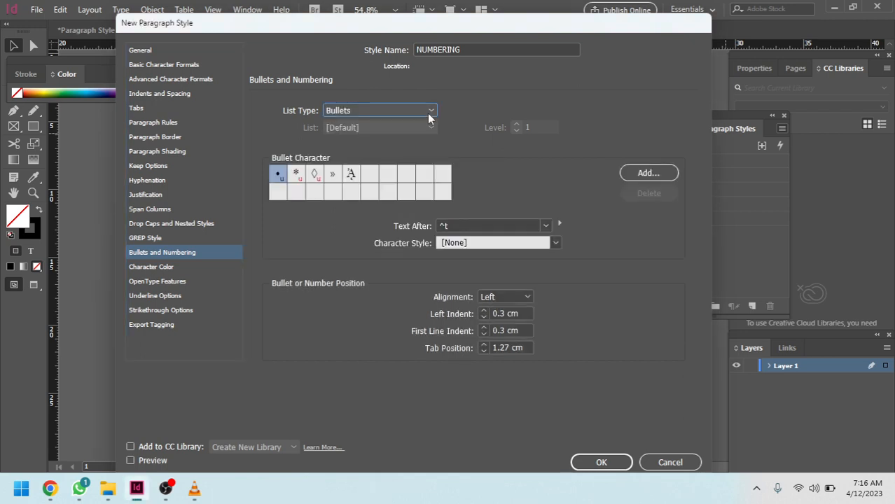
{"action": "left_click", "coordinate": [427, 113]}
{"action": "left_click", "coordinate": [352, 150]}
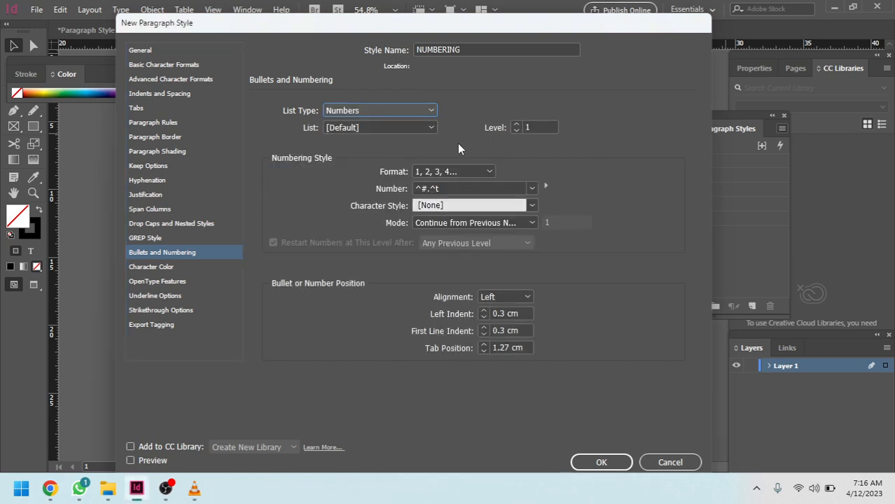
- Look through the number formats, list choices and bullet characters, and return the list type to Numbers
{"action": "left_click", "coordinate": [489, 172]}
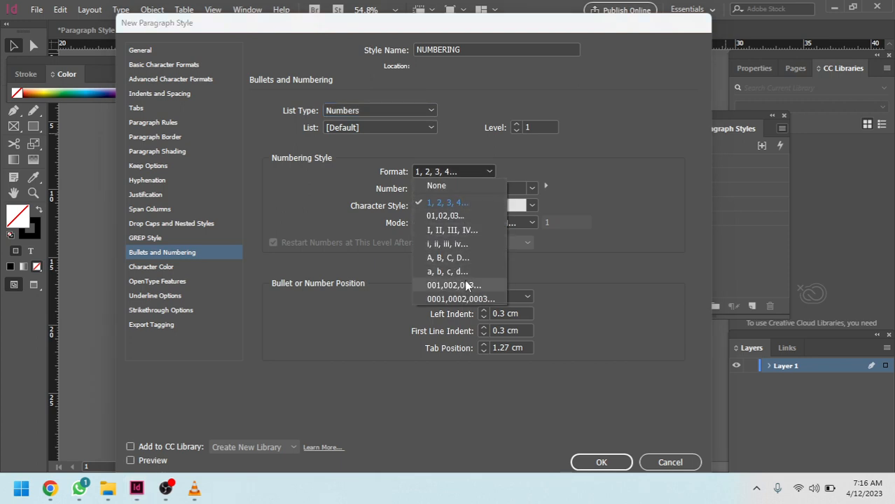
{"action": "left_click", "coordinate": [431, 129]}
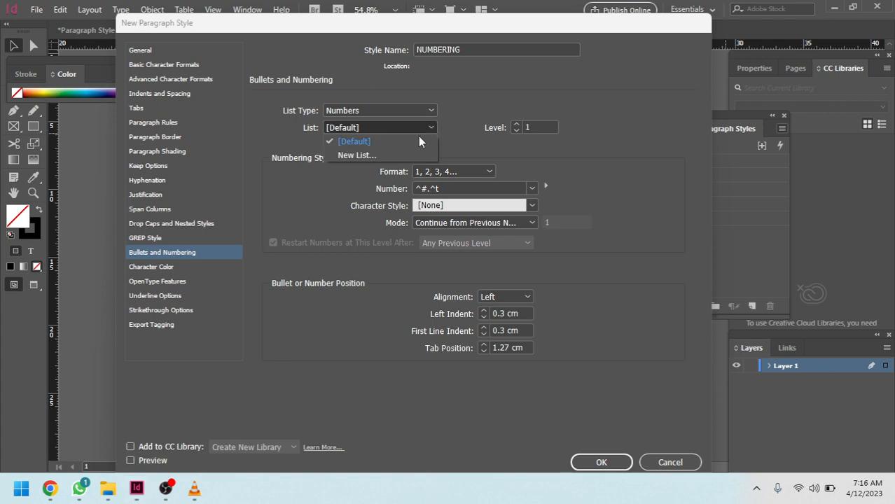
{"action": "left_click", "coordinate": [430, 110]}
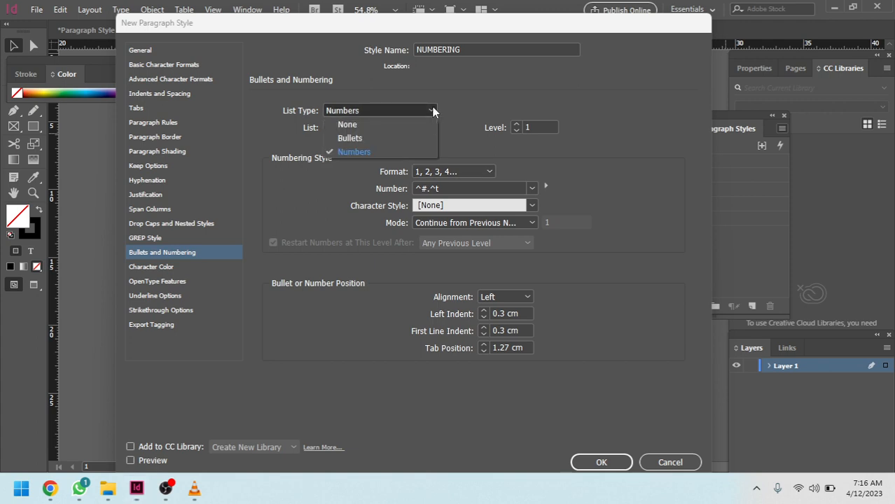
{"action": "left_click", "coordinate": [395, 139]}
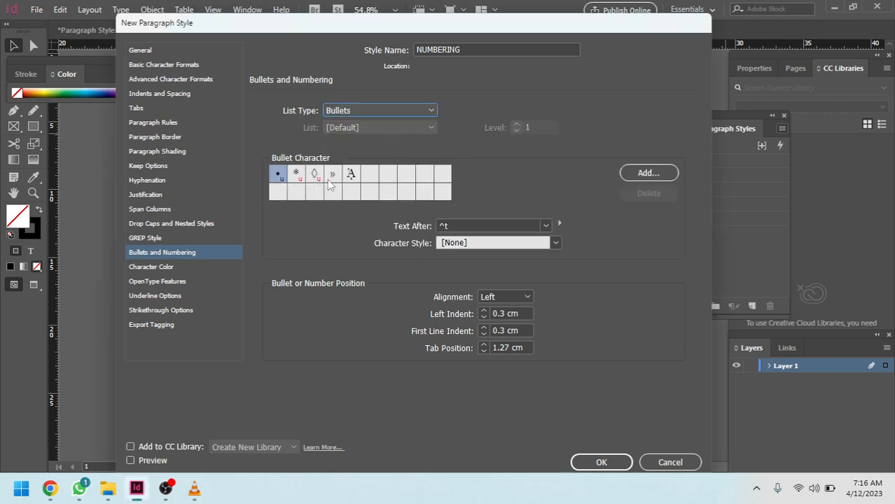
{"action": "left_click", "coordinate": [433, 110]}
{"action": "left_click", "coordinate": [378, 153]}
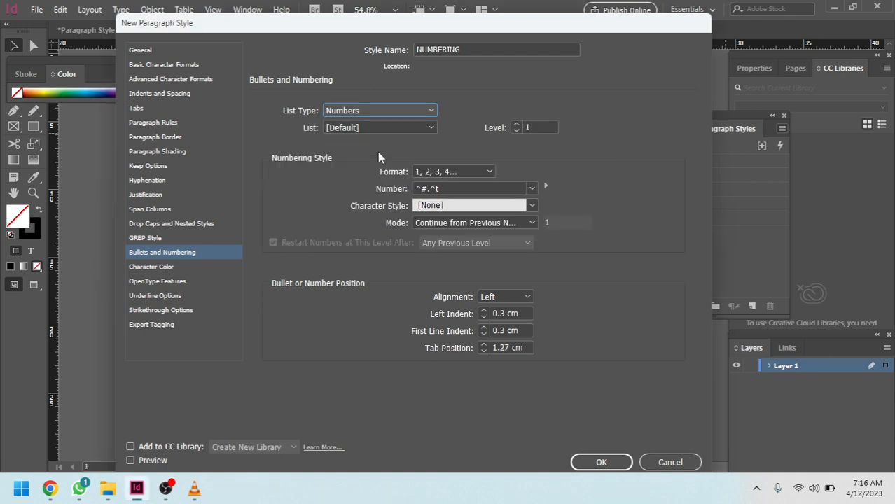
- Keep the 1, 2, 3, 4... number format and save the NUMBERING style
{"action": "left_click", "coordinate": [489, 172]}
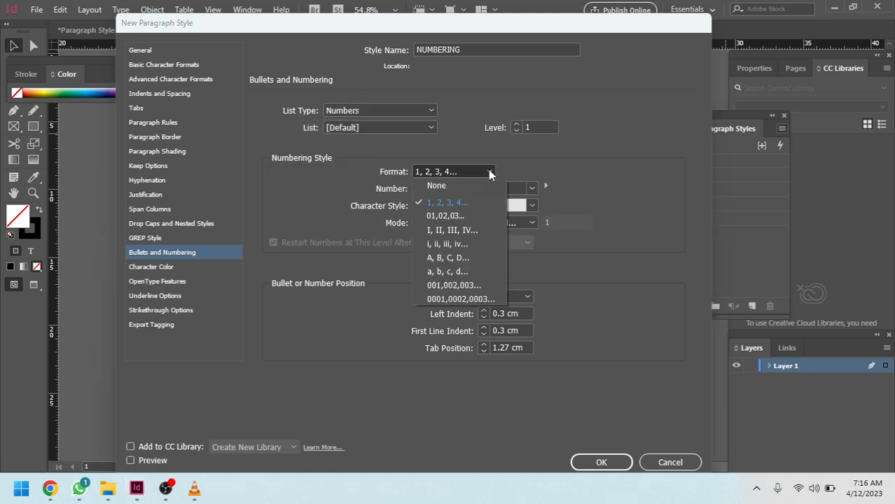
{"action": "left_click", "coordinate": [489, 172]}
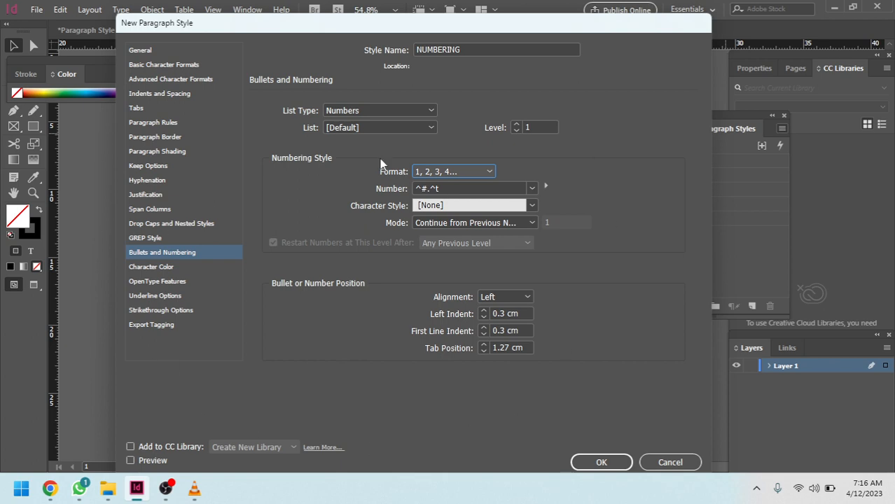
{"action": "left_click", "coordinate": [600, 464]}
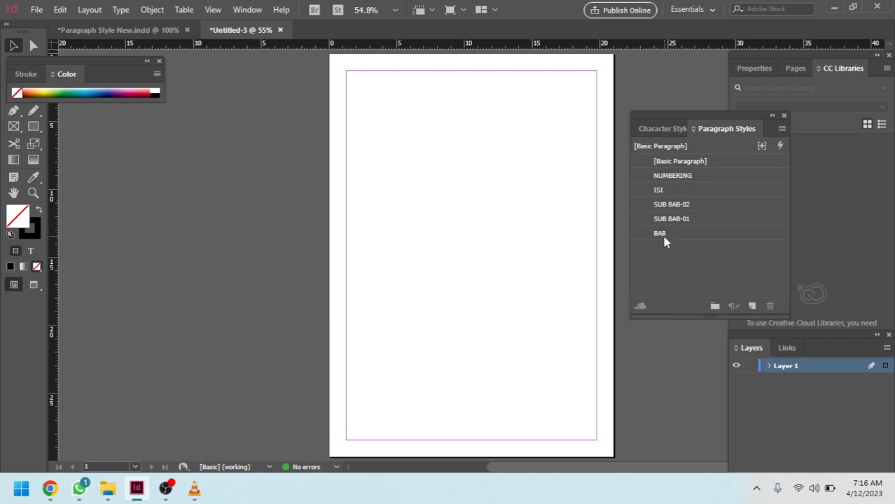
- Reorder the paragraph styles as BAB, SUB BAB-01, SUB BAB-02, ISI, NUMBERING
{"action": "left_click_drag", "start_coordinate": [660, 233], "coordinate": [661, 168]}
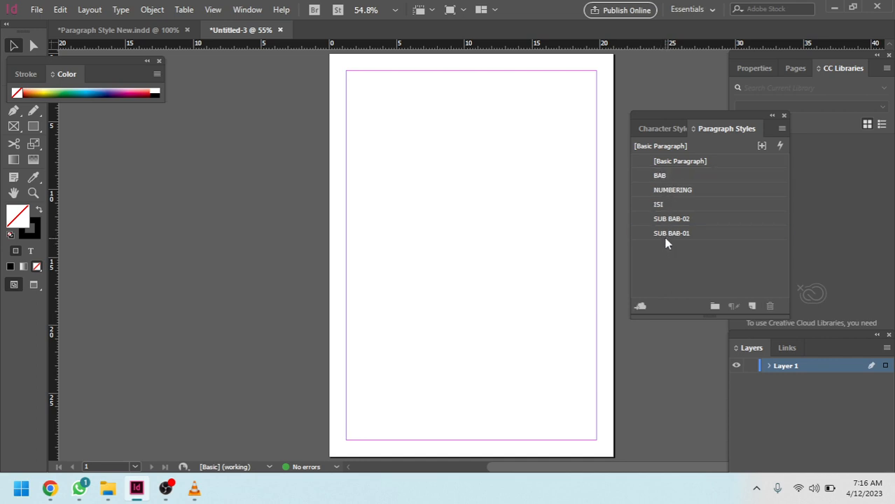
{"action": "left_click_drag", "start_coordinate": [664, 236], "coordinate": [661, 185]}
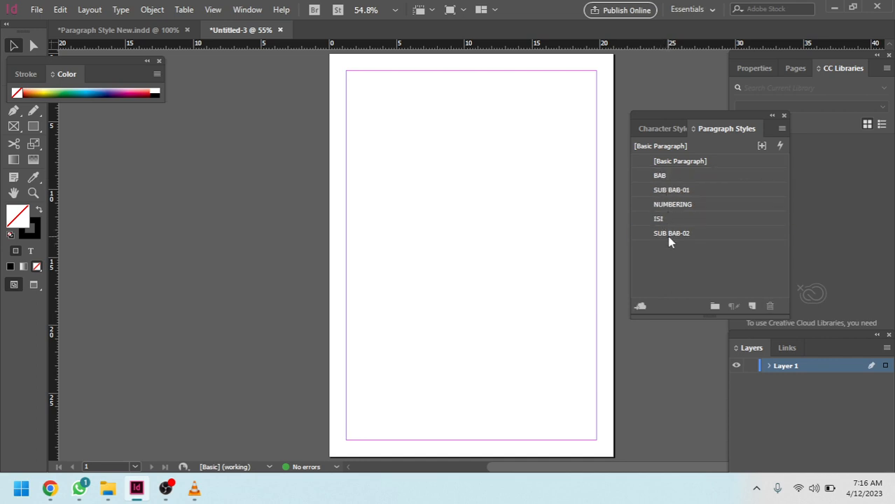
{"action": "left_click_drag", "start_coordinate": [669, 237], "coordinate": [665, 203]}
{"action": "left_click_drag", "start_coordinate": [664, 234], "coordinate": [662, 215]}
- Place the Word document "bab1 Perancangan buku binatang laut utk anak 5-6 tahun_short" from the page's upper-left margin corner
{"action": "left_click", "coordinate": [33, 10]}
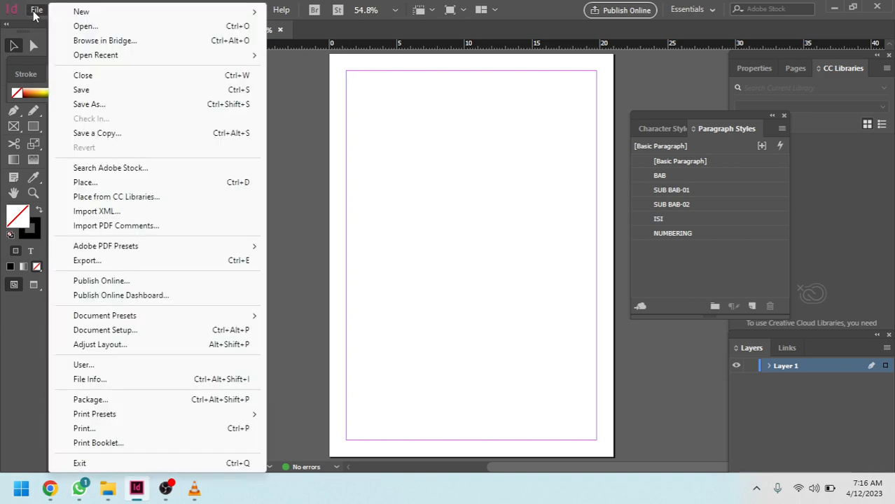
{"action": "left_click", "coordinate": [83, 182]}
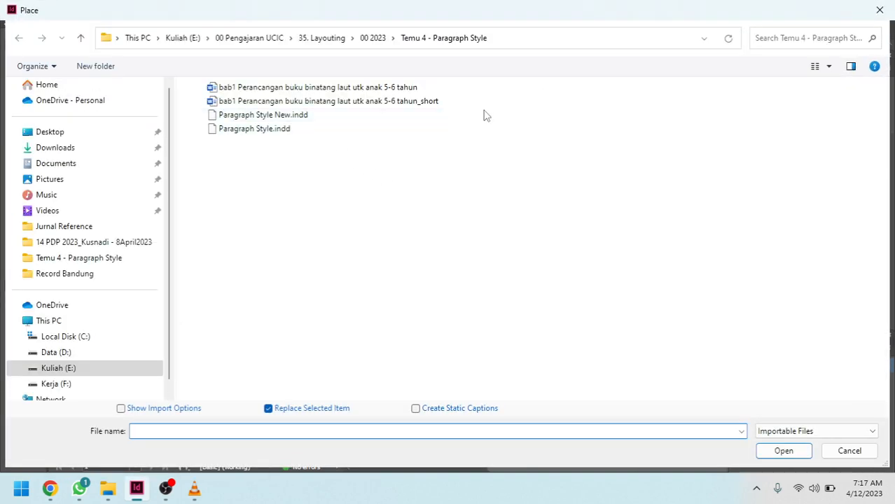
{"action": "double_click", "coordinate": [423, 103]}
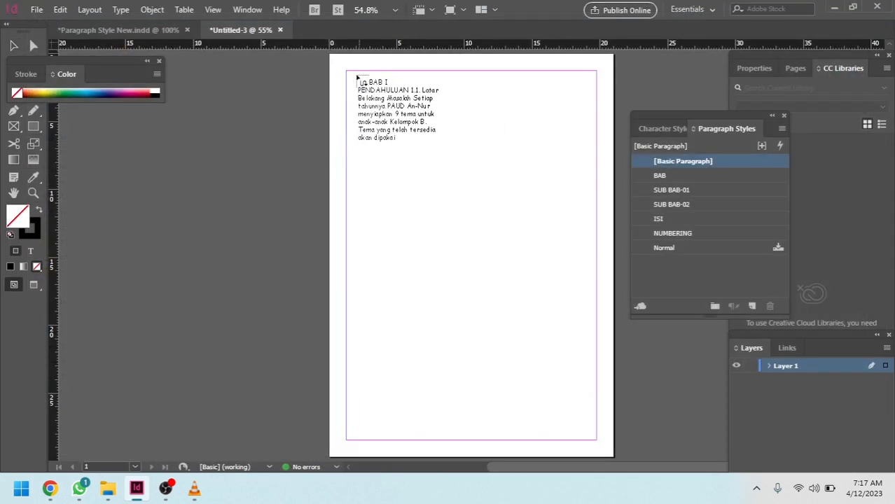
{"action": "left_click", "coordinate": [347, 74]}
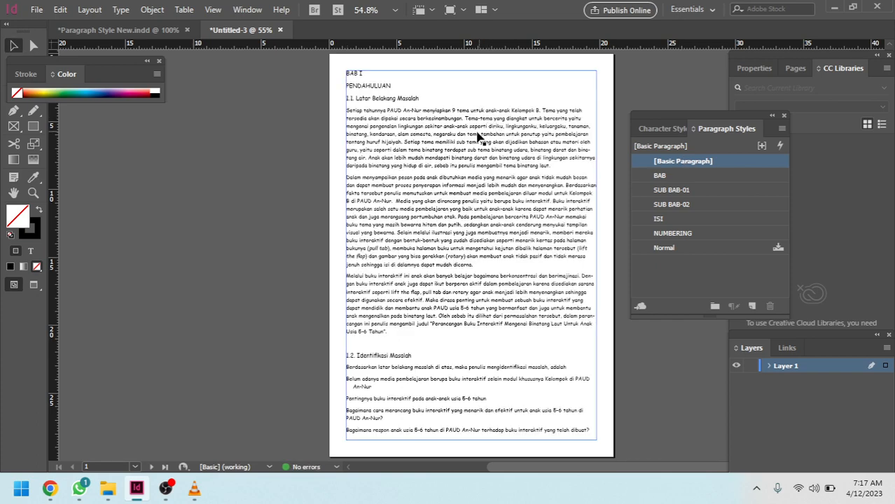
- Close the floating Color panel so the placed text is unobstructed
{"action": "scroll", "coordinate": [480, 136], "scroll_direction": "left", "scroll_amount": 4}
{"action": "scroll", "coordinate": [490, 144], "scroll_direction": "down", "scroll_amount": 2}
{"action": "scroll", "coordinate": [495, 147], "scroll_direction": "up", "scroll_amount": 3}
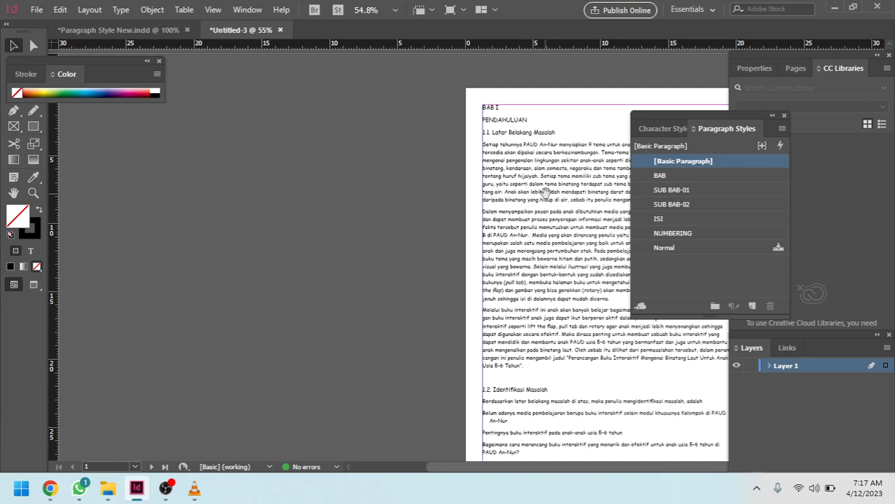
{"action": "scroll", "coordinate": [518, 189], "scroll_direction": "right", "scroll_amount": 4}
{"action": "left_click", "coordinate": [399, 154], "text": "ctrl"}
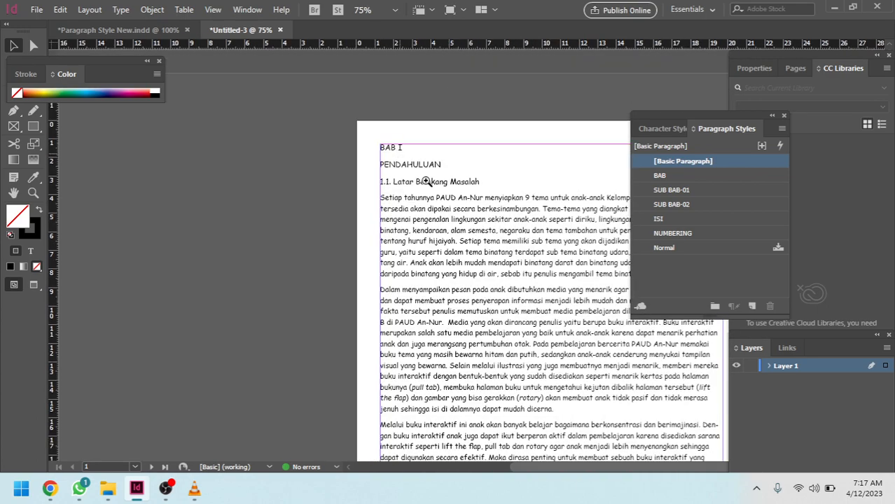
{"action": "left_click", "coordinate": [474, 203], "text": "ctrl"}
{"action": "left_click_drag", "start_coordinate": [485, 211], "coordinate": [374, 161]}
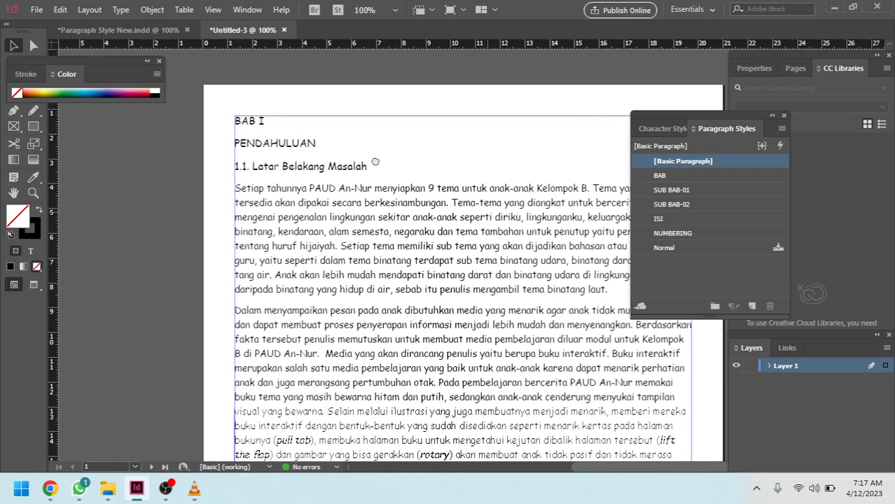
{"action": "left_click", "coordinate": [159, 61]}
{"action": "left_click_drag", "start_coordinate": [383, 201], "coordinate": [312, 181]}
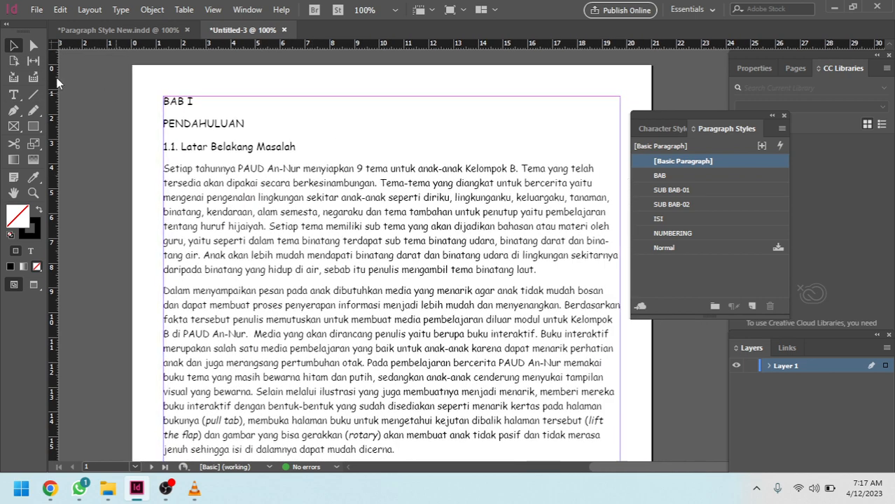
- Apply the BAB style to the "BAB I" heading and SUB BAB-01 to the "PENDAHULUAN" heading
{"action": "left_click", "coordinate": [14, 97]}
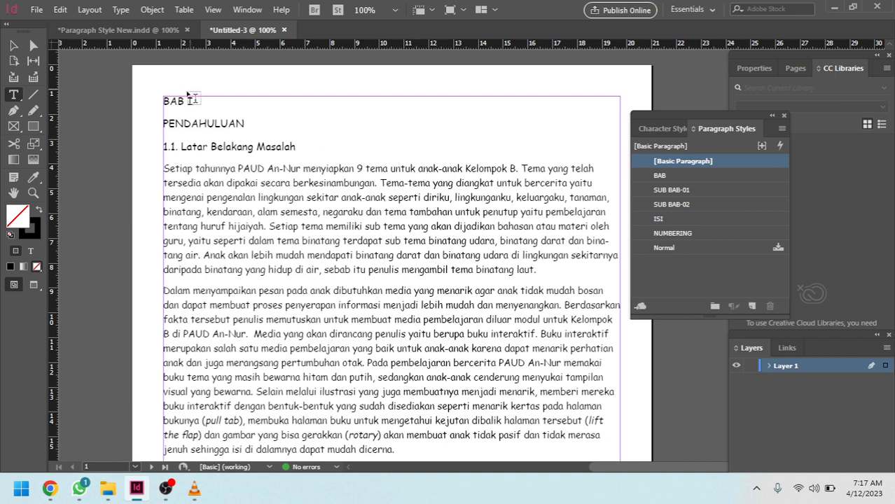
{"action": "left_click", "coordinate": [177, 101]}
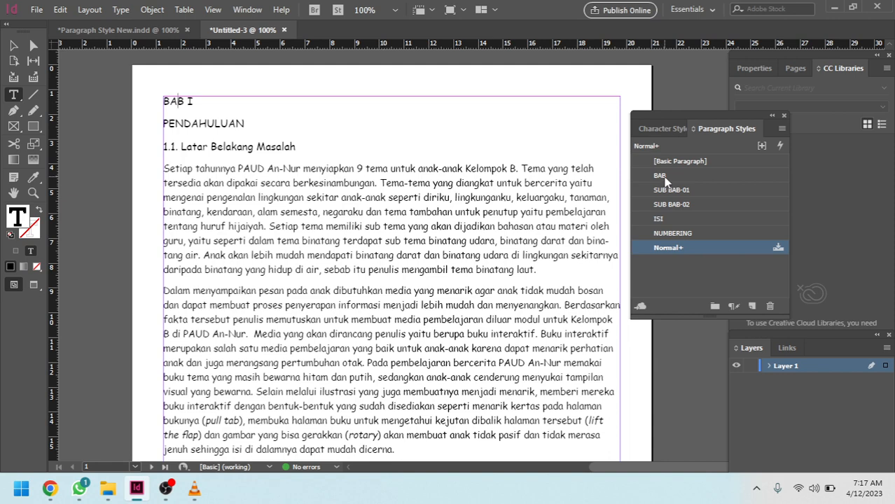
{"action": "left_click", "coordinate": [660, 176]}
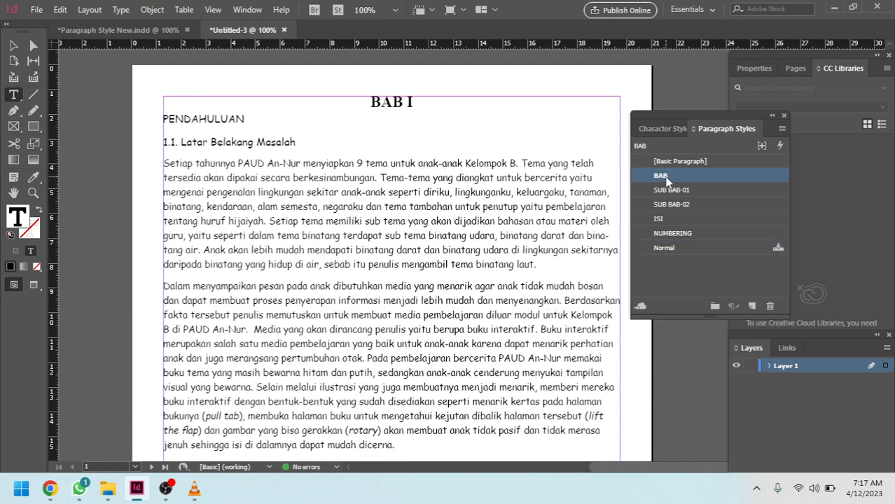
{"action": "left_click", "coordinate": [228, 120]}
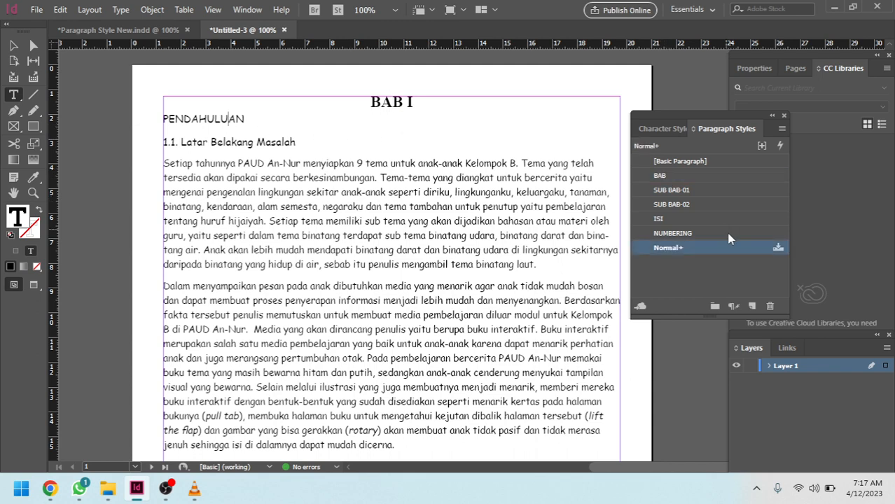
{"action": "left_click", "coordinate": [691, 190]}
- Apply SUB BAB-02 to the heading "1.1. Latar Belakang Masalah" and ISI to the paragraph directly below it
{"action": "left_click", "coordinate": [252, 148]}
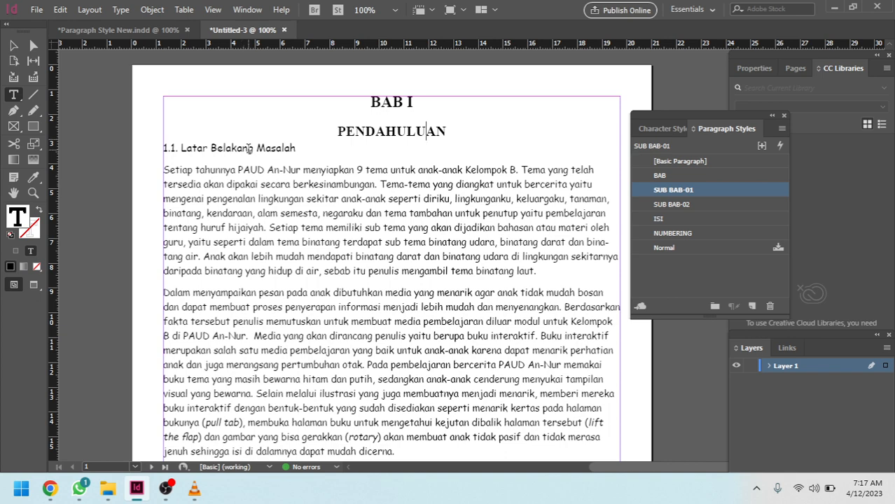
{"action": "left_click", "coordinate": [672, 204]}
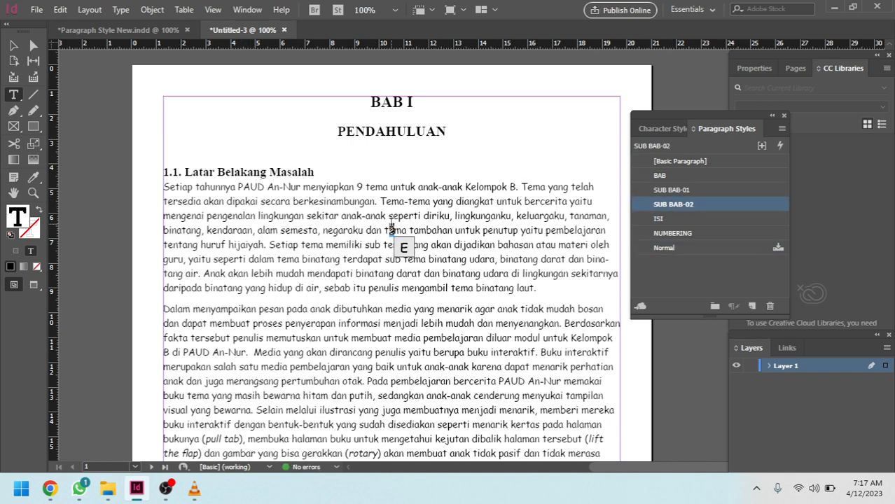
{"action": "left_click", "coordinate": [516, 215]}
{"action": "left_click", "coordinate": [661, 219]}
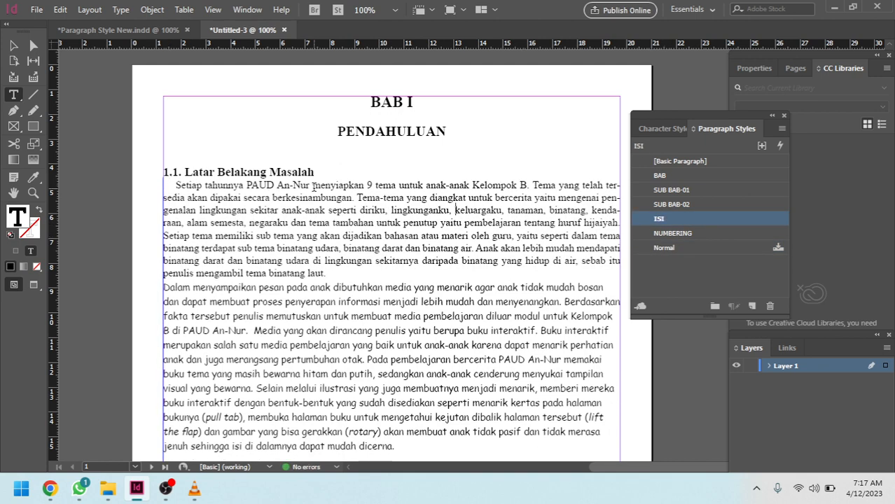
{"action": "right_click", "coordinate": [674, 222]}
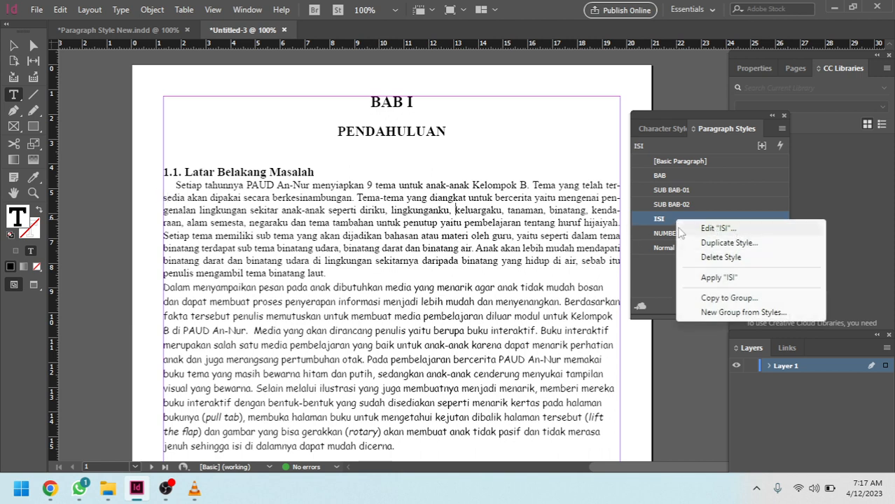
{"action": "right_click", "coordinate": [660, 221]}
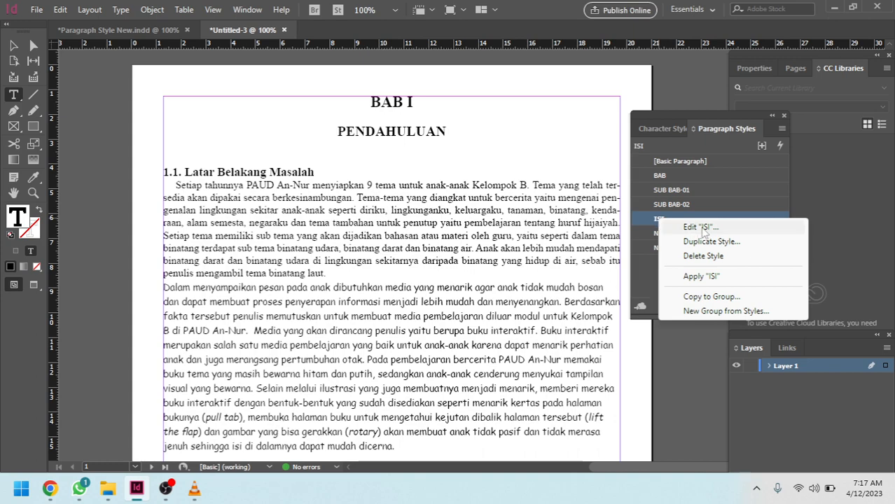
{"action": "left_click", "coordinate": [658, 223]}
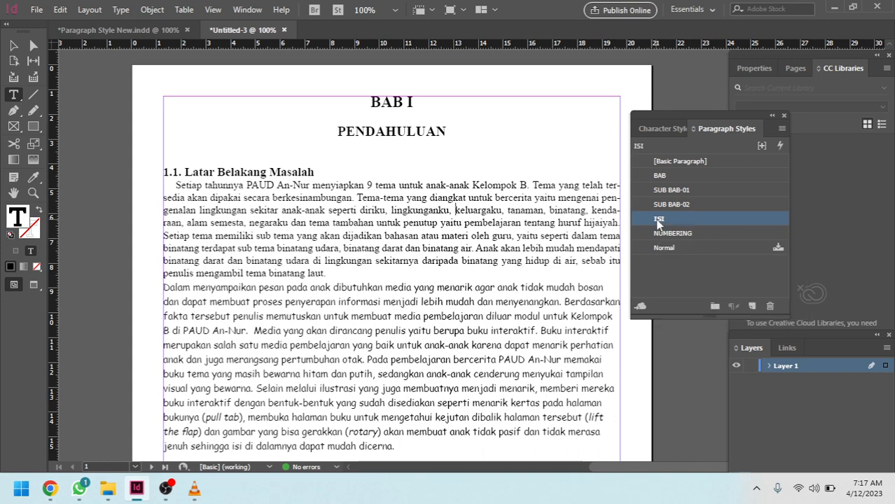
{"action": "double_click", "coordinate": [658, 222]}
{"action": "left_click", "coordinate": [667, 462]}
- Edit the ISI paragraph style to use a first line indent of 1 cm
{"action": "right_click", "coordinate": [696, 224]}
{"action": "left_click", "coordinate": [700, 229]}
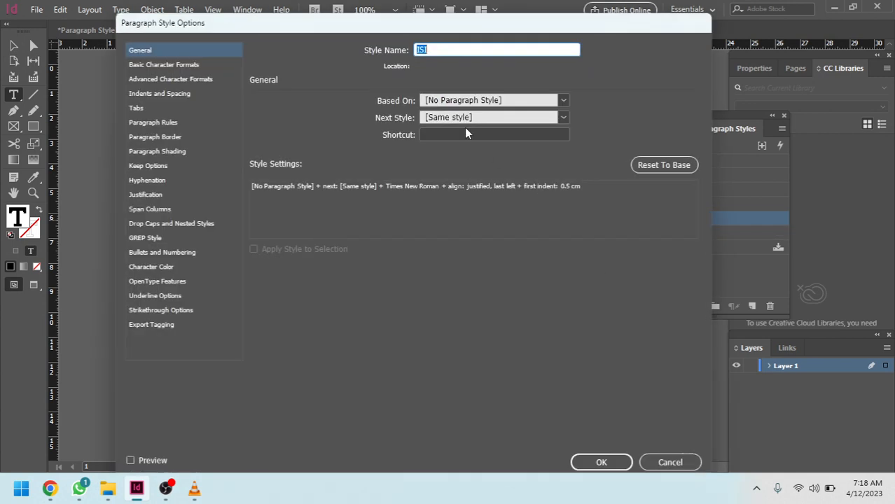
{"action": "left_click_drag", "start_coordinate": [401, 25], "coordinate": [544, 66]}
{"action": "left_click", "coordinate": [317, 136]}
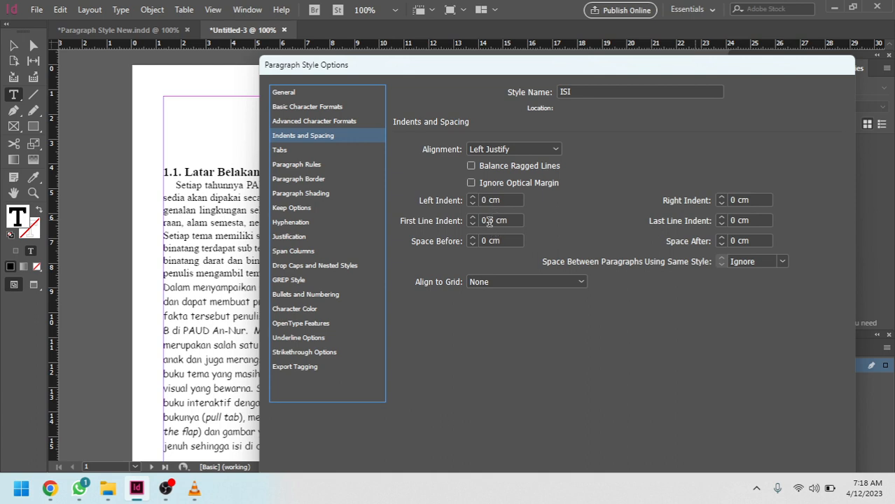
{"action": "double_click", "coordinate": [484, 221]}
{"action": "type", "text": "1"}
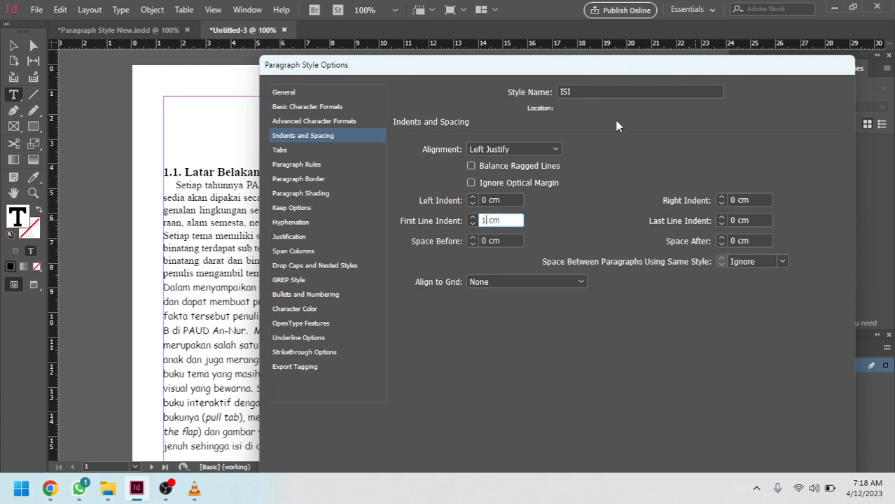
{"action": "left_click_drag", "start_coordinate": [615, 69], "coordinate": [591, 49]}
{"action": "left_click_drag", "start_coordinate": [686, 54], "coordinate": [685, 21]}
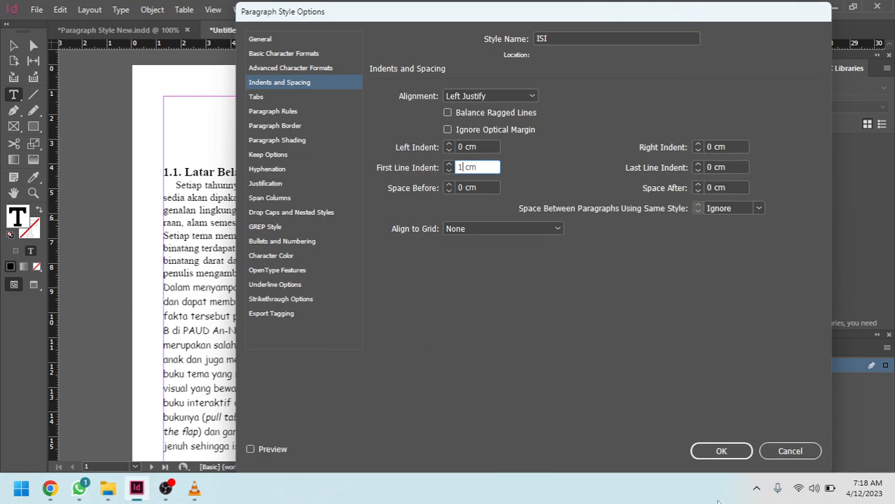
{"action": "left_click", "coordinate": [721, 451]}
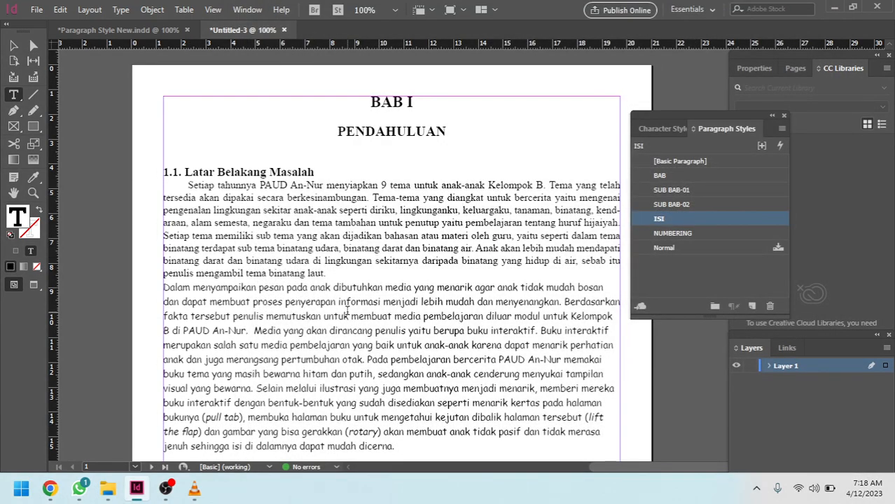
- Apply the ISI style to the second and third body paragraphs of section 1.1
{"action": "left_click", "coordinate": [349, 316]}
{"action": "left_click", "coordinate": [660, 219]}
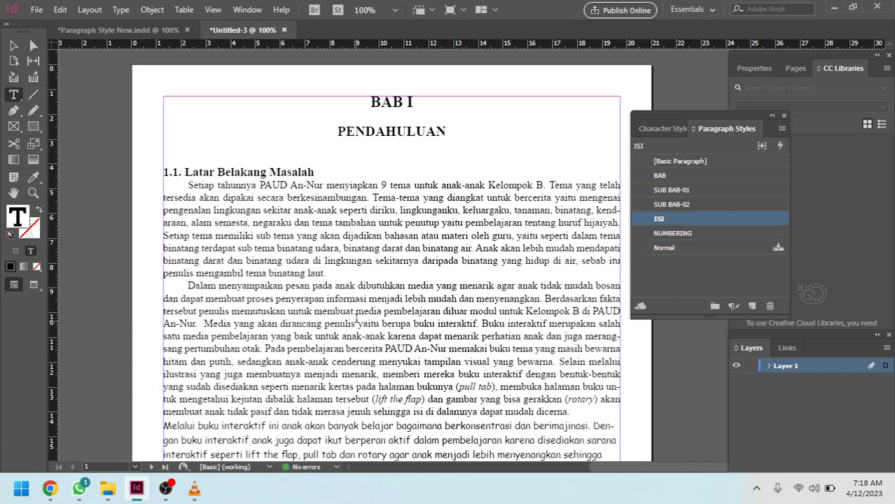
{"action": "scroll", "coordinate": [354, 311], "scroll_direction": "down", "scroll_amount": 1}
{"action": "scroll", "coordinate": [354, 311], "scroll_direction": "down", "scroll_amount": 2}
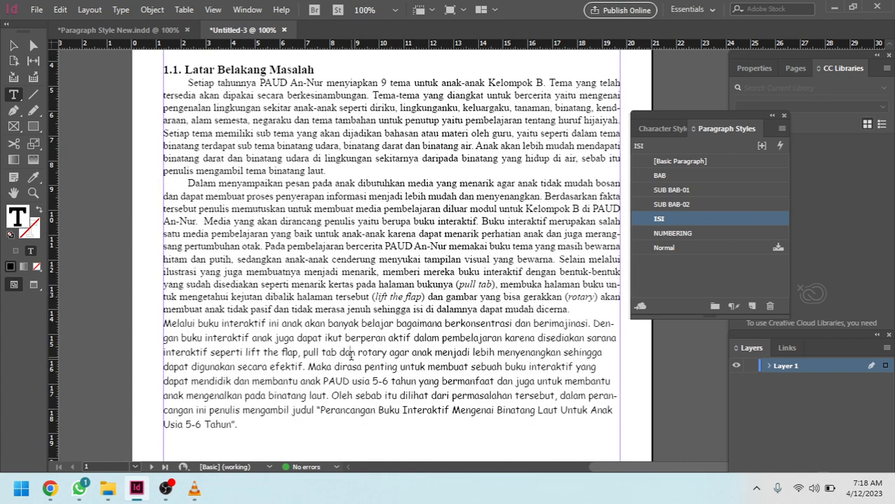
{"action": "left_click", "coordinate": [351, 354]}
{"action": "left_click", "coordinate": [668, 219]}
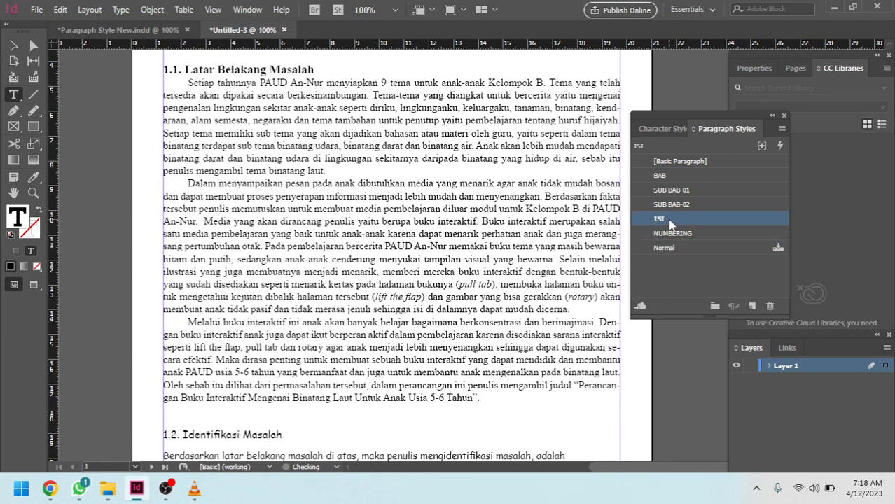
- Apply the SUB BAB-02 style to the heading "1.2. Identifikasi Masalah"
{"action": "scroll", "coordinate": [342, 292], "scroll_direction": "up", "scroll_amount": 3}
{"action": "scroll", "coordinate": [342, 293], "scroll_direction": "down", "scroll_amount": 2}
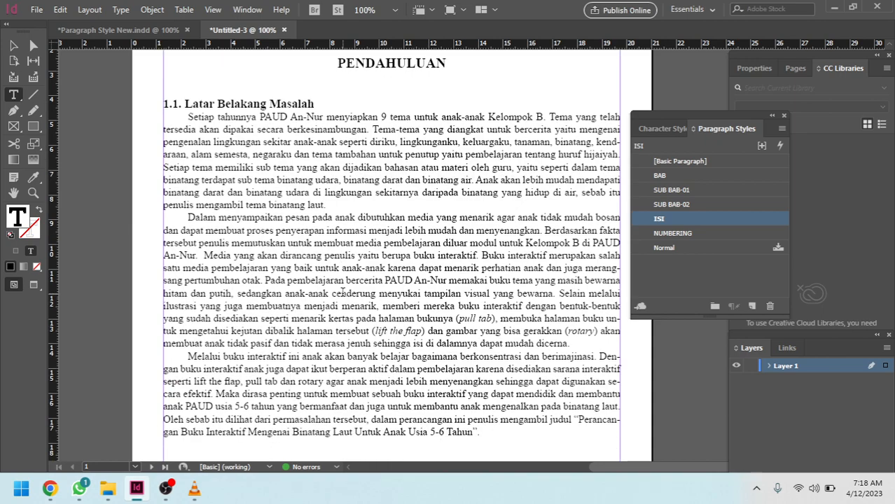
{"action": "scroll", "coordinate": [342, 293], "scroll_direction": "down", "scroll_amount": 5}
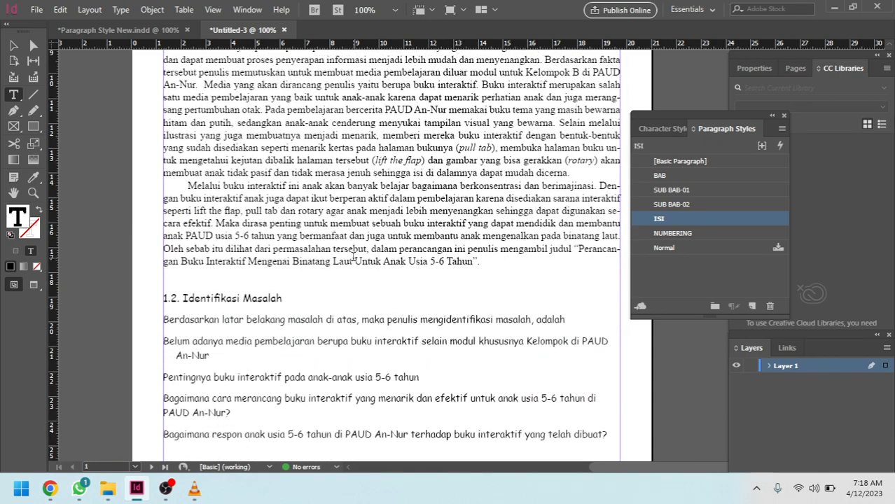
{"action": "scroll", "coordinate": [353, 259], "scroll_direction": "up", "scroll_amount": 6}
{"action": "scroll", "coordinate": [221, 373], "scroll_direction": "down", "scroll_amount": 4}
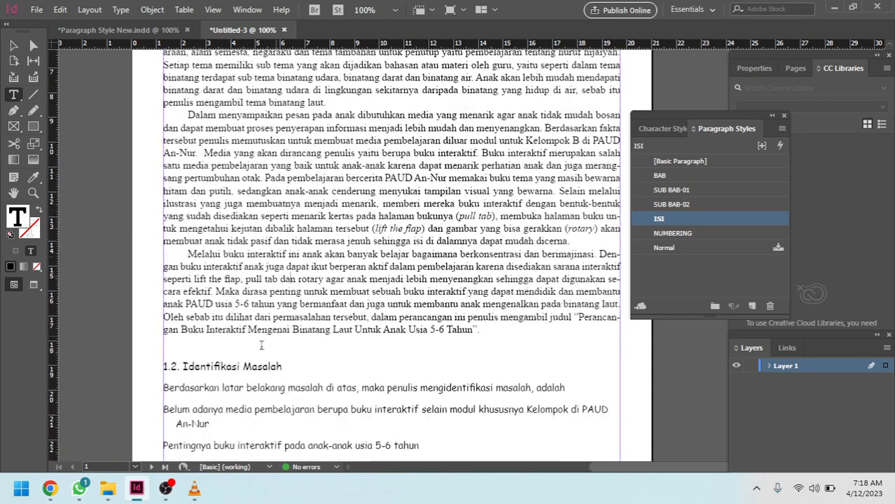
{"action": "left_click", "coordinate": [221, 371]}
{"action": "scroll", "coordinate": [549, 224], "scroll_direction": "up", "scroll_amount": 3}
{"action": "scroll", "coordinate": [550, 224], "scroll_direction": "down", "scroll_amount": 3}
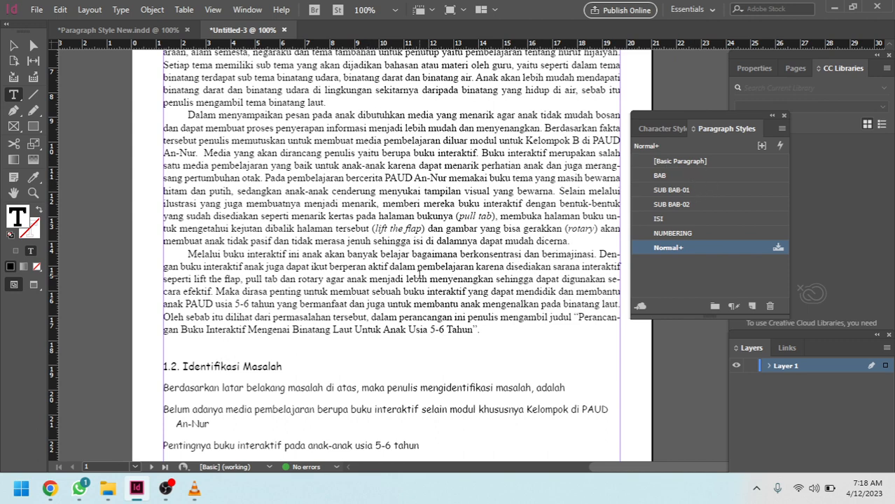
{"action": "scroll", "coordinate": [420, 273], "scroll_direction": "up", "scroll_amount": 1}
{"action": "left_click", "coordinate": [672, 204]}
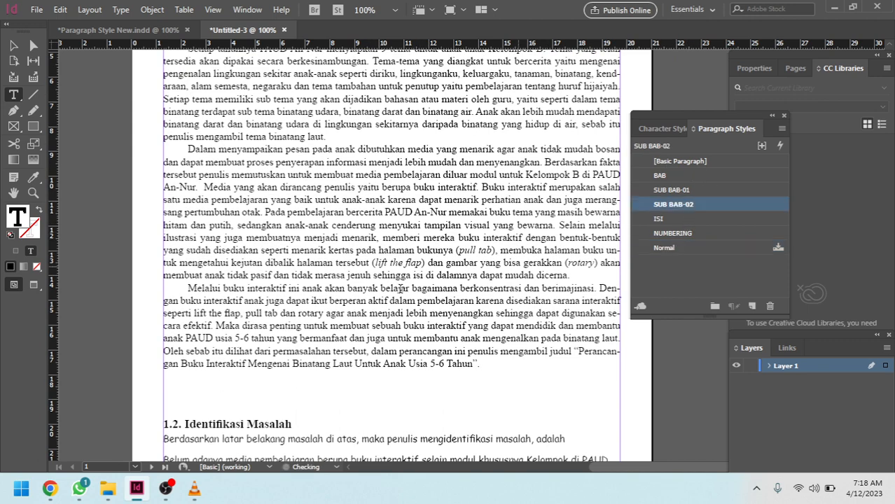
- Apply the ISI style to the introductory paragraph under the heading "1.2. Identifikasi Masalah"
{"action": "scroll", "coordinate": [322, 280], "scroll_direction": "down", "scroll_amount": 3}
{"action": "scroll", "coordinate": [342, 277], "scroll_direction": "down", "scroll_amount": 2}
{"action": "left_click", "coordinate": [355, 268]}
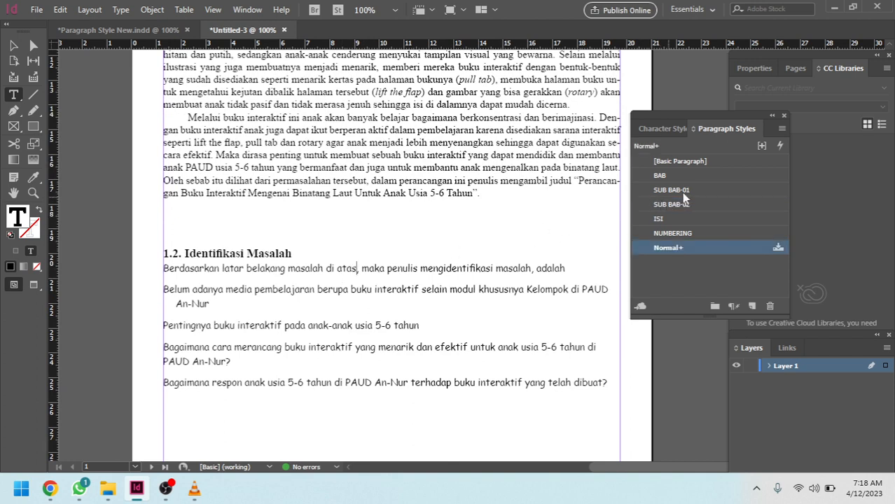
{"action": "left_click", "coordinate": [662, 219]}
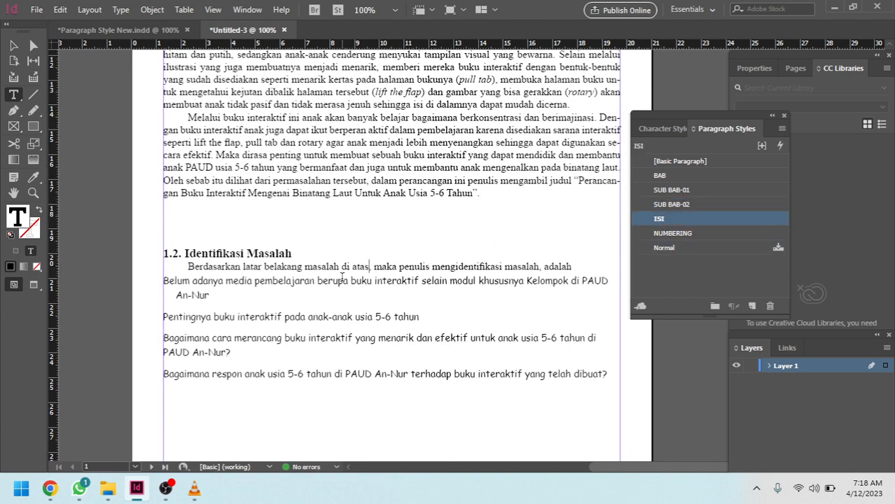
- Apply the NUMBERING style to the four problem statements listed under the heading "1.2. Identifikasi Masalah"
{"action": "left_click_drag", "start_coordinate": [190, 282], "coordinate": [249, 376]}
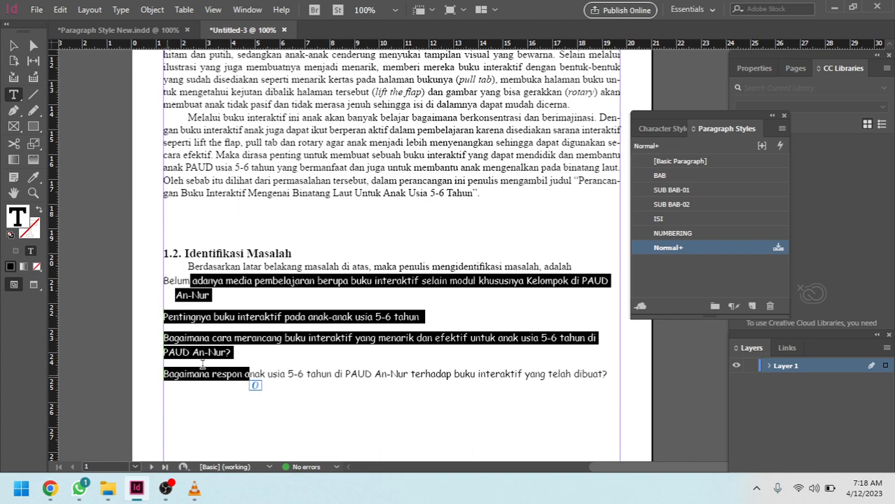
{"action": "left_click", "coordinate": [196, 305]}
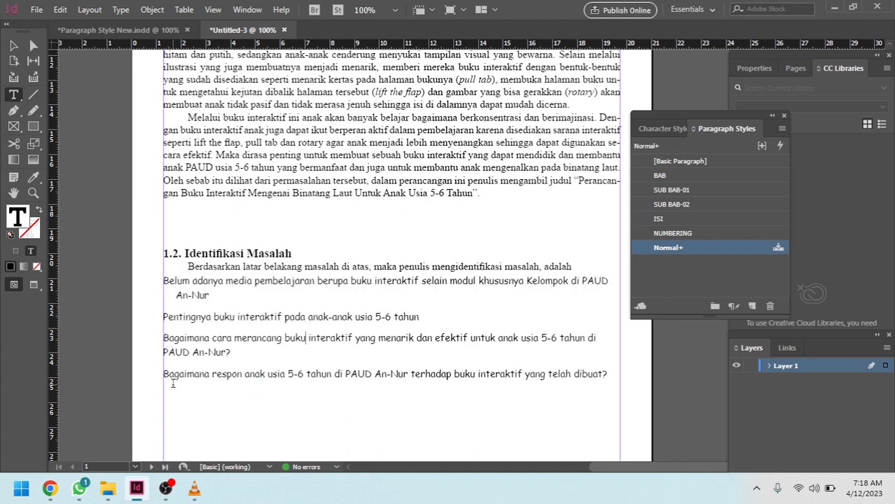
{"action": "left_click_drag", "start_coordinate": [218, 281], "coordinate": [265, 375]}
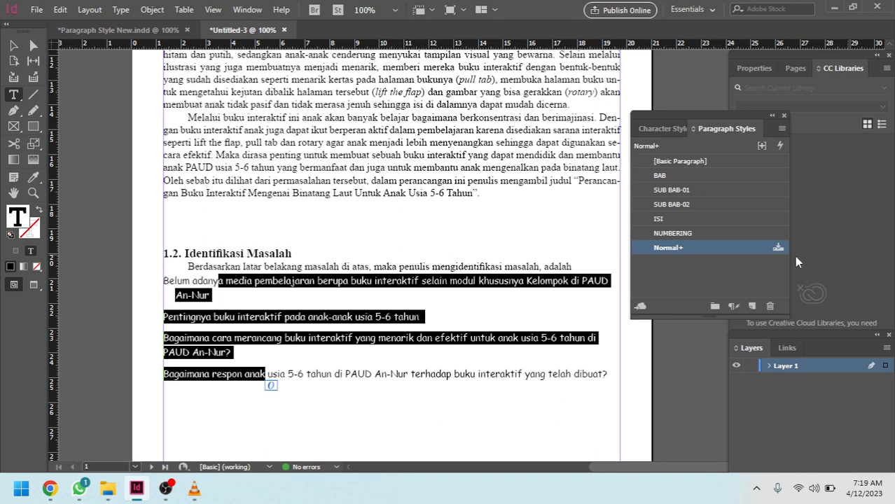
{"action": "left_click", "coordinate": [672, 234]}
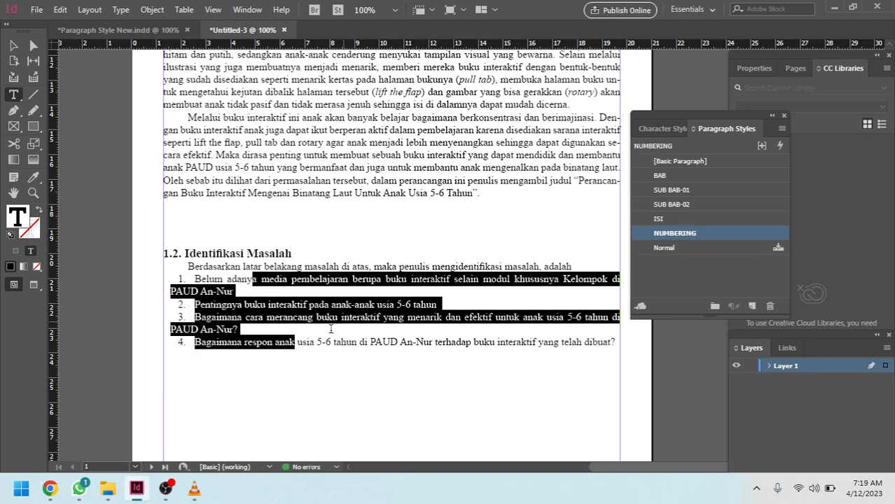
{"action": "left_click", "coordinate": [328, 329]}
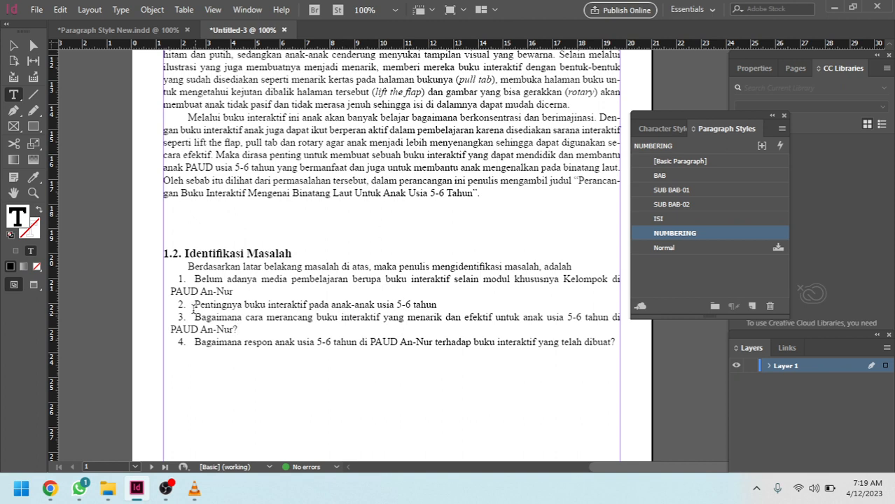
- Edit the NUMBERING paragraph style to use a left indent of 0 cm
{"action": "right_click", "coordinate": [685, 236]}
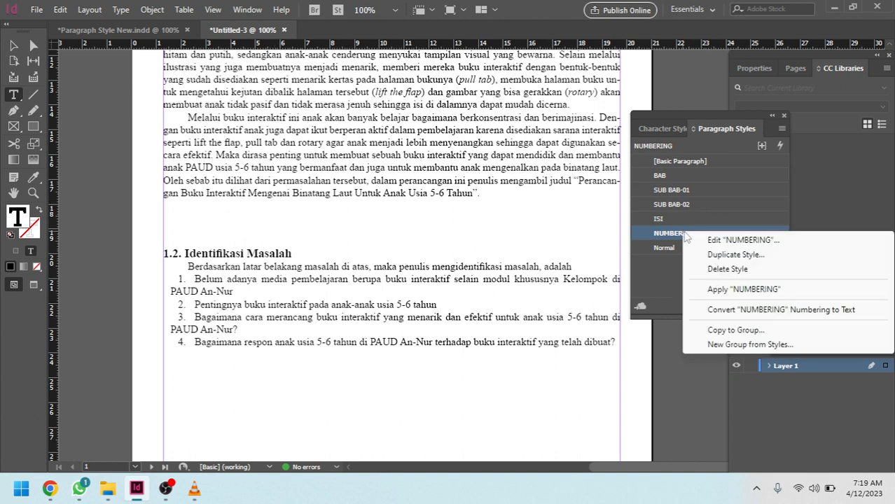
{"action": "left_click", "coordinate": [753, 242]}
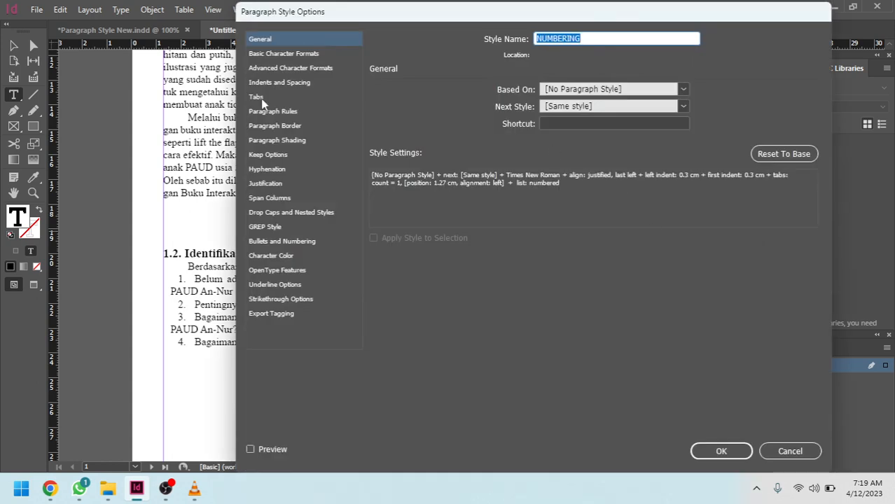
{"action": "left_click", "coordinate": [275, 83]}
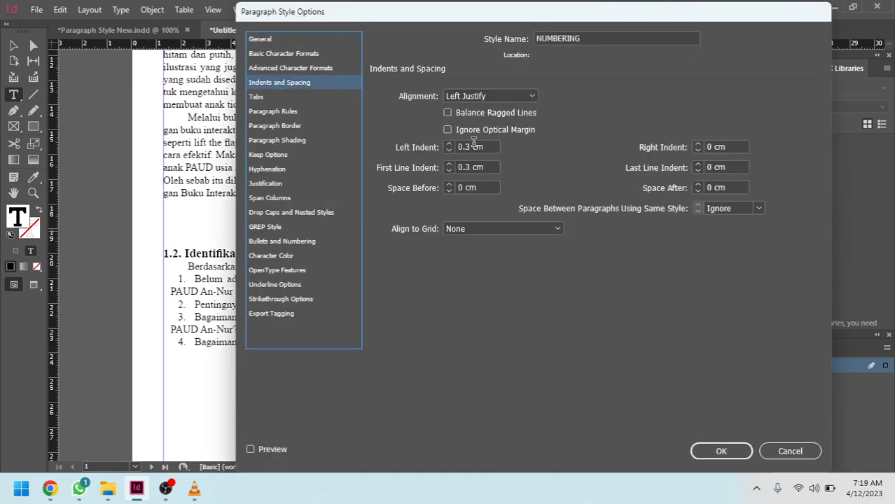
{"action": "left_click_drag", "start_coordinate": [471, 146], "coordinate": [436, 146]}
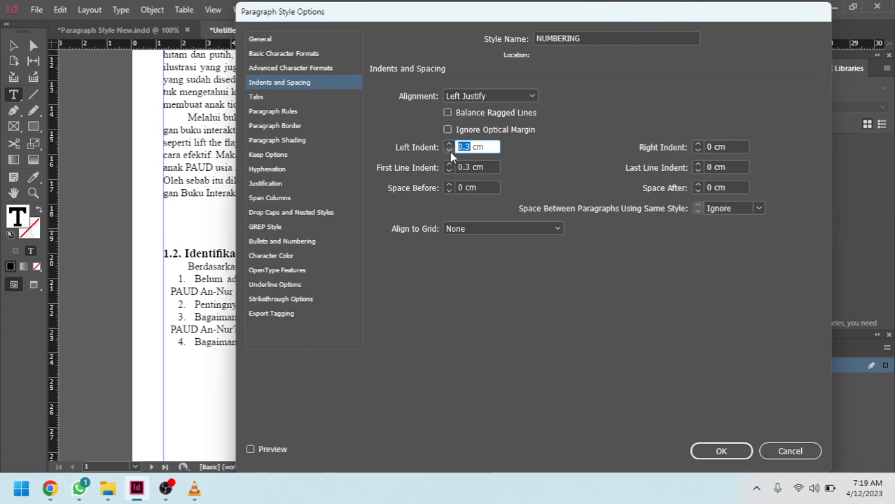
{"action": "type", "text": "0"}
{"action": "left_click", "coordinate": [729, 454]}
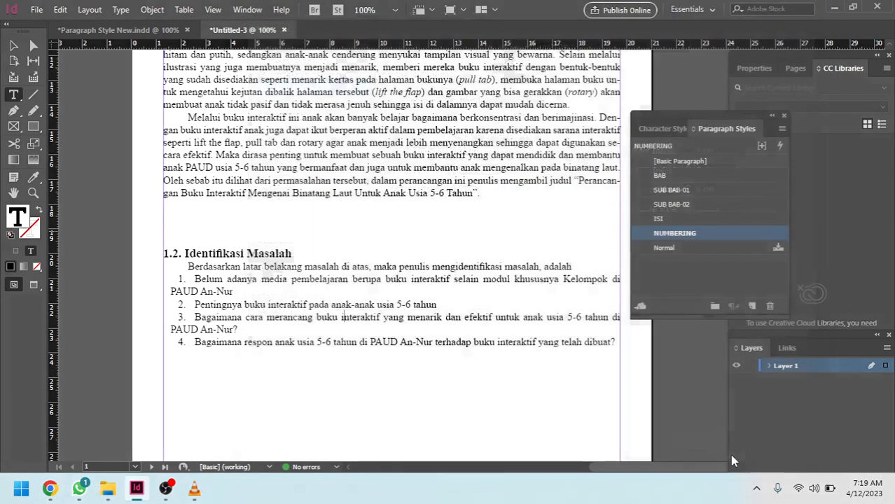
- Edit the NUMBERING paragraph style to use a first line indent of 0 cm
{"action": "right_click", "coordinate": [687, 233]}
{"action": "left_click", "coordinate": [722, 240]}
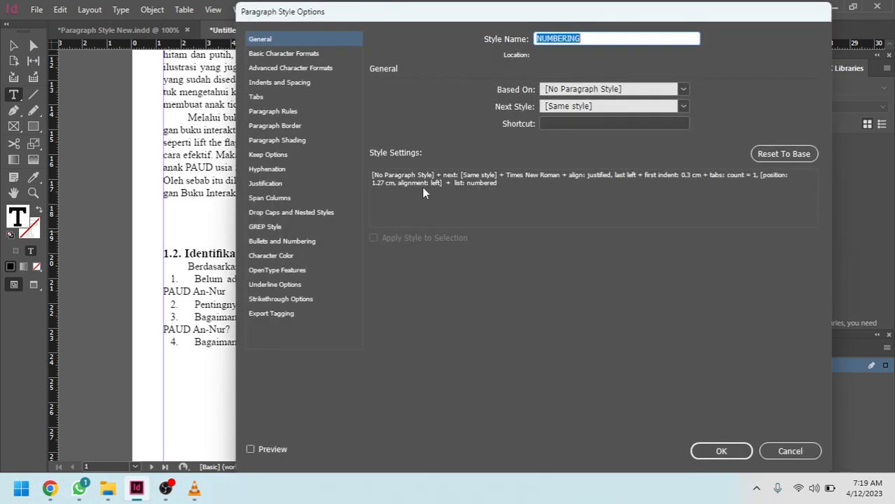
{"action": "left_click", "coordinate": [280, 82]}
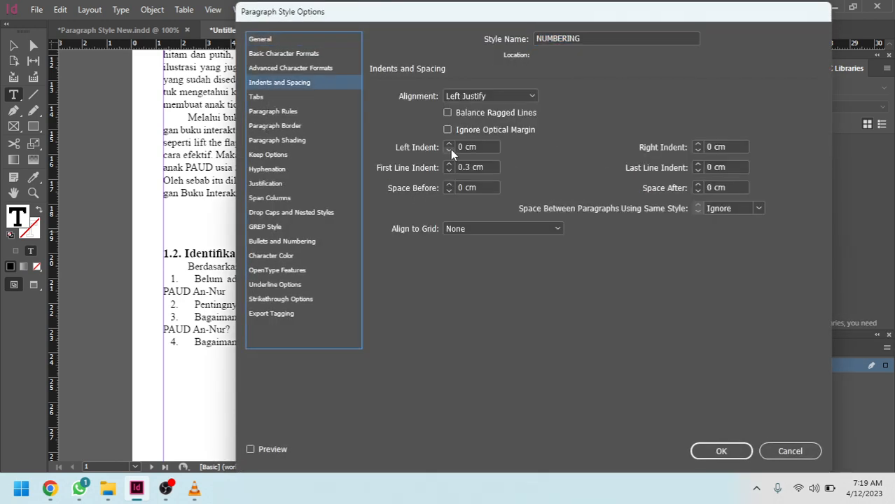
{"action": "double_click", "coordinate": [465, 168]}
{"action": "type", "text": "0"}
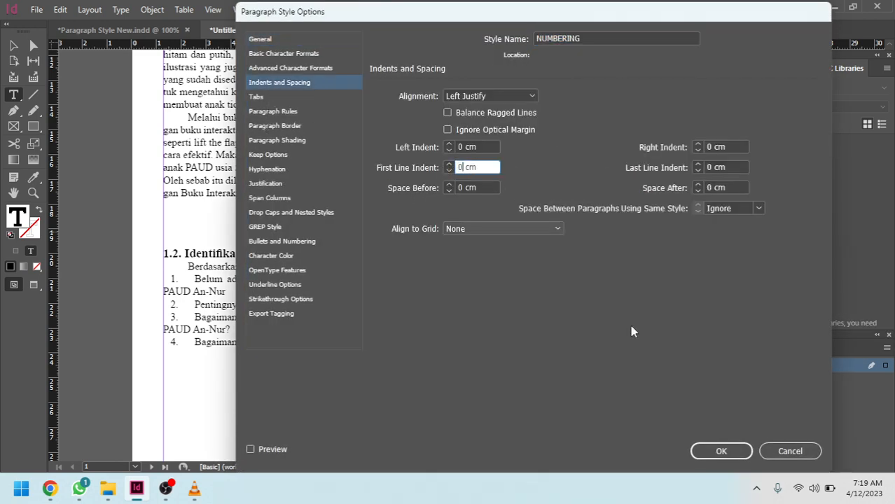
{"action": "left_click", "coordinate": [720, 450]}
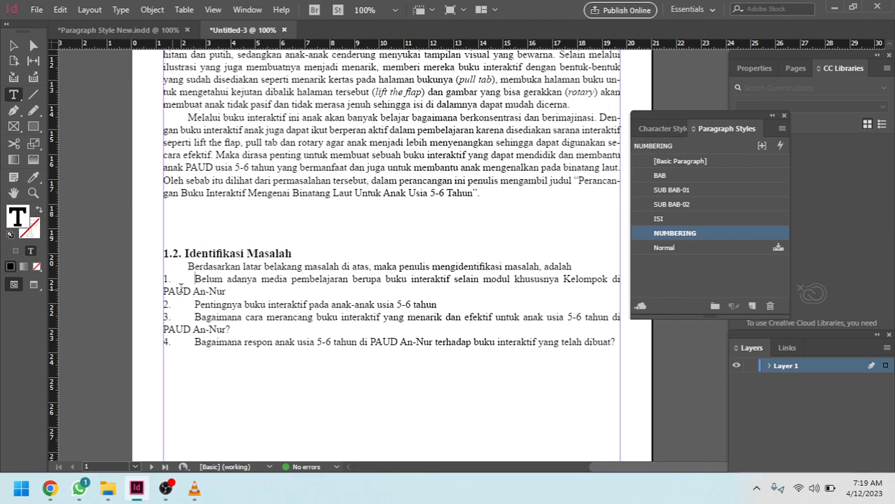
- Try to move the indent marker on the NUMBERING style's tab ruler to about 0.7 cm
{"action": "right_click", "coordinate": [684, 236]}
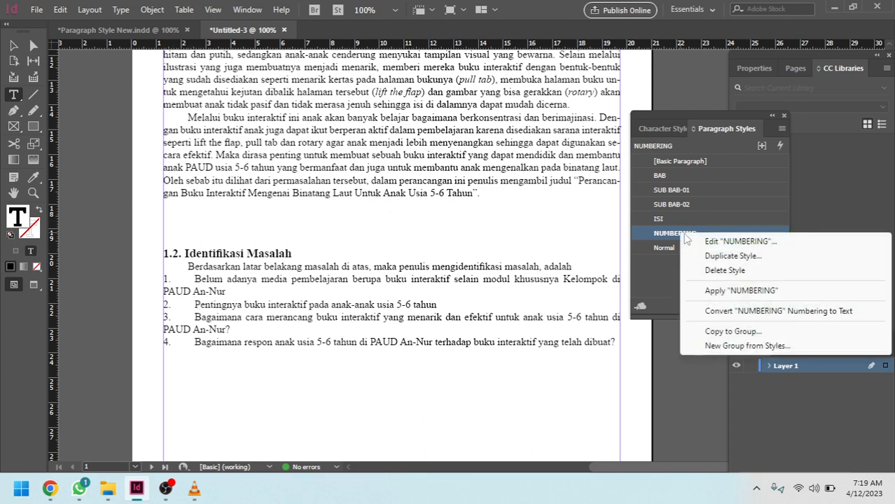
{"action": "left_click", "coordinate": [730, 243]}
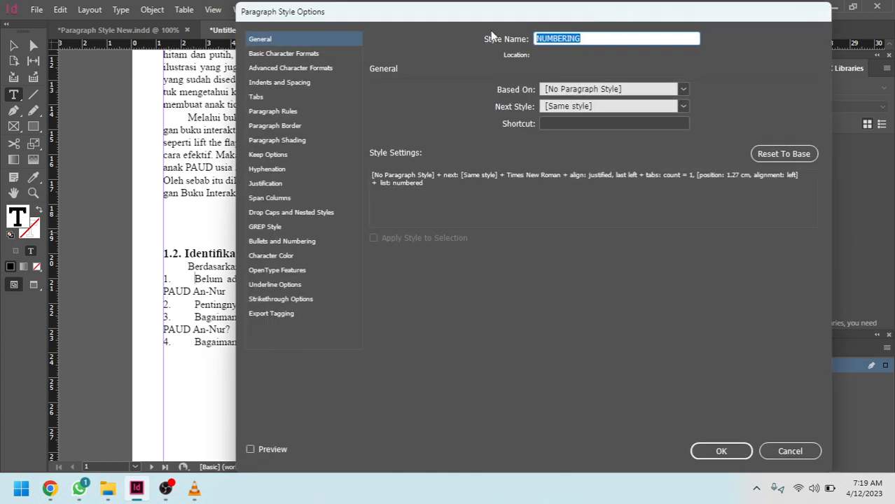
{"action": "left_click_drag", "start_coordinate": [459, 9], "coordinate": [504, 10]}
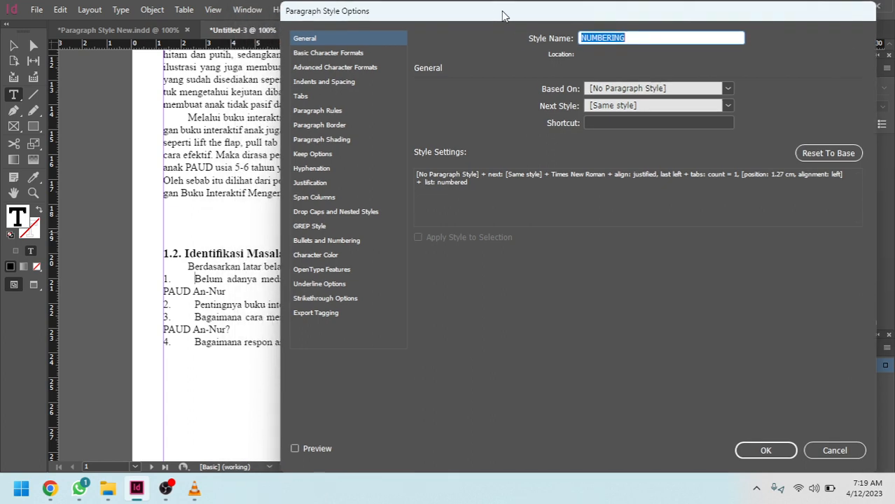
{"action": "left_click", "coordinate": [301, 97]}
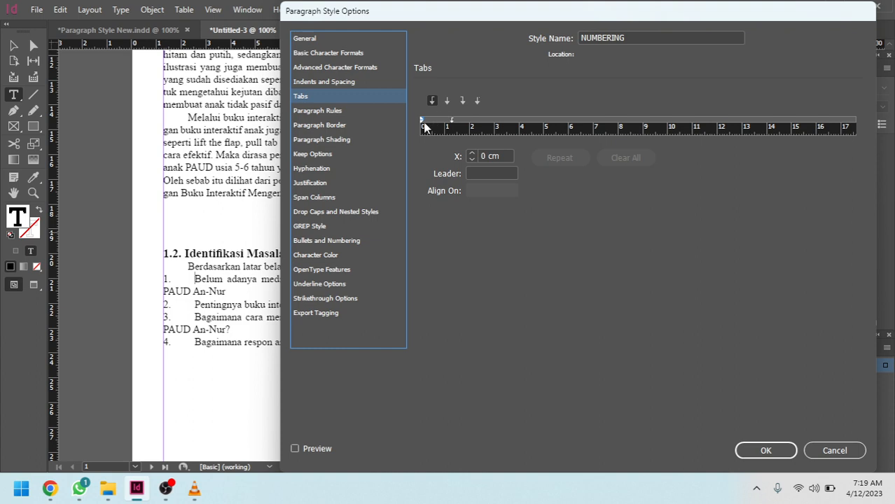
{"action": "left_click_drag", "start_coordinate": [421, 124], "coordinate": [439, 127]}
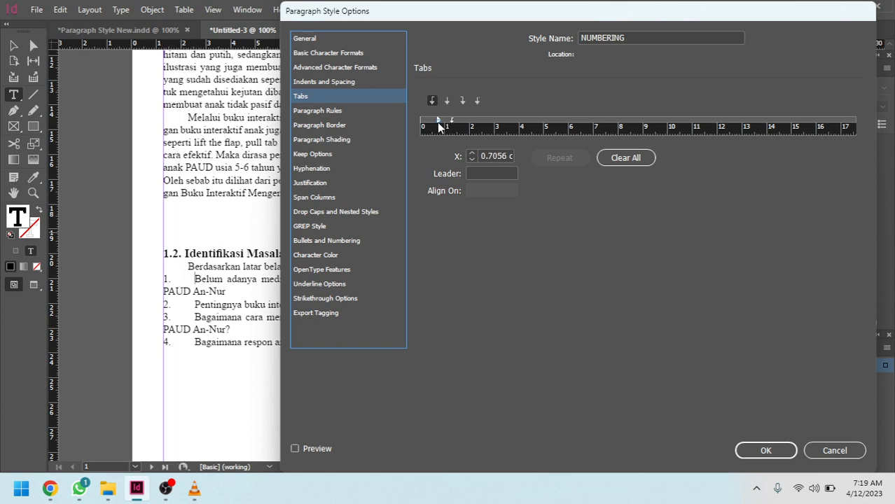
{"action": "left_click", "coordinate": [765, 451]}
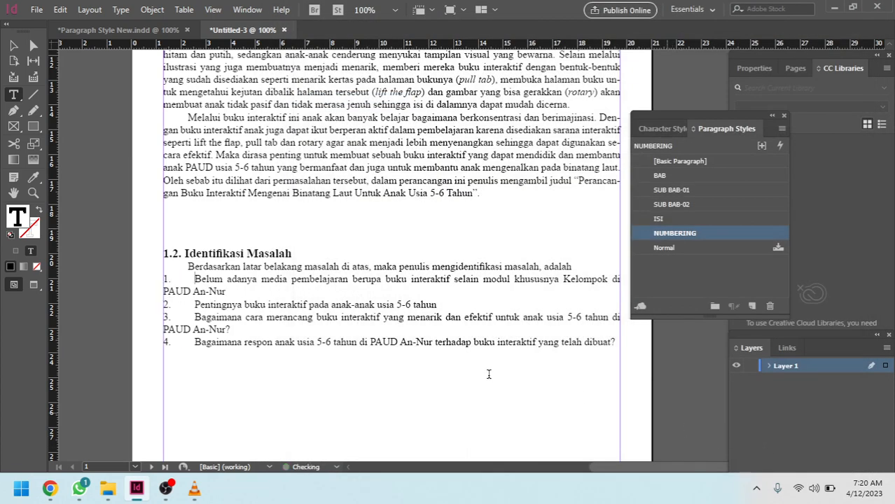
- Give the NUMBERING style a hanging indent on its tab ruler, with left indent about 0.53 cm and first line indent about -0.53 cm
{"action": "right_click", "coordinate": [682, 235]}
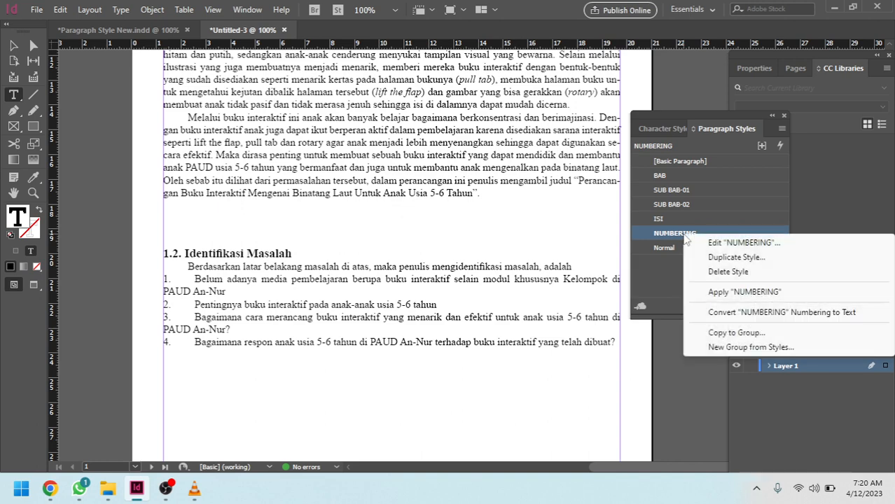
{"action": "left_click", "coordinate": [752, 241]}
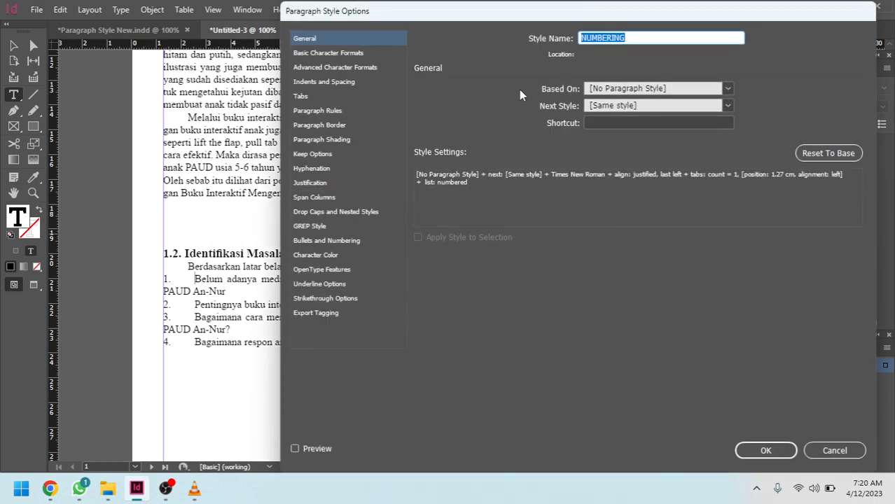
{"action": "left_click", "coordinate": [302, 97]}
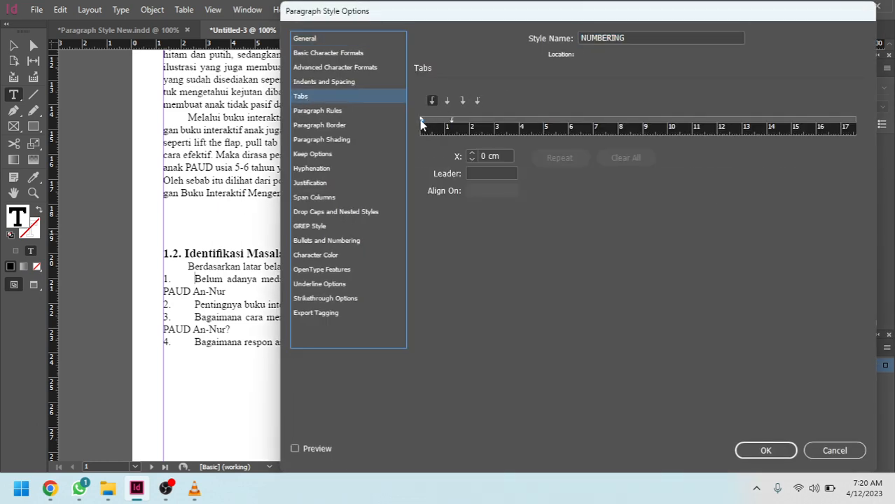
{"action": "left_click_drag", "start_coordinate": [420, 119], "coordinate": [421, 156]}
{"action": "left_click", "coordinate": [449, 121]}
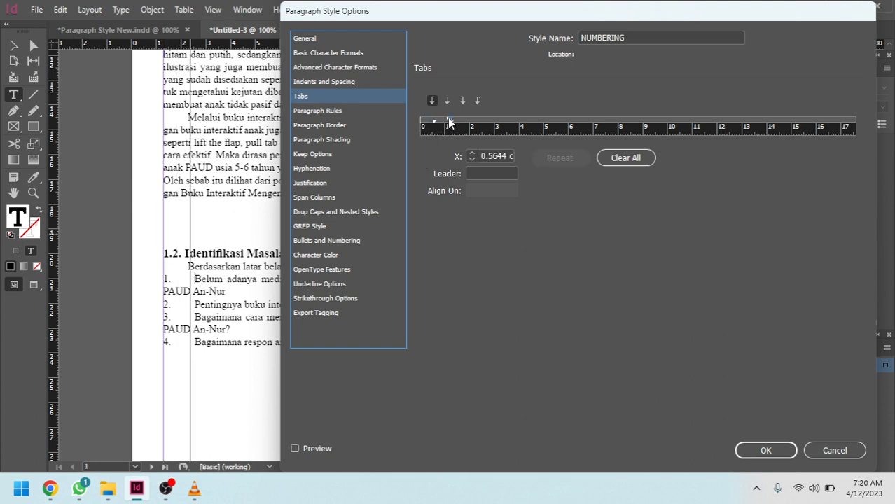
{"action": "left_click_drag", "start_coordinate": [448, 122], "coordinate": [428, 153]}
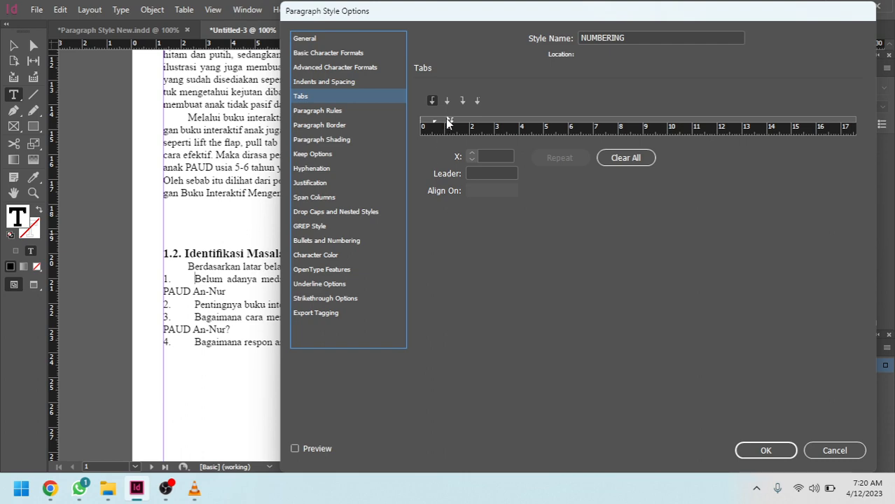
{"action": "left_click_drag", "start_coordinate": [448, 122], "coordinate": [422, 125]}
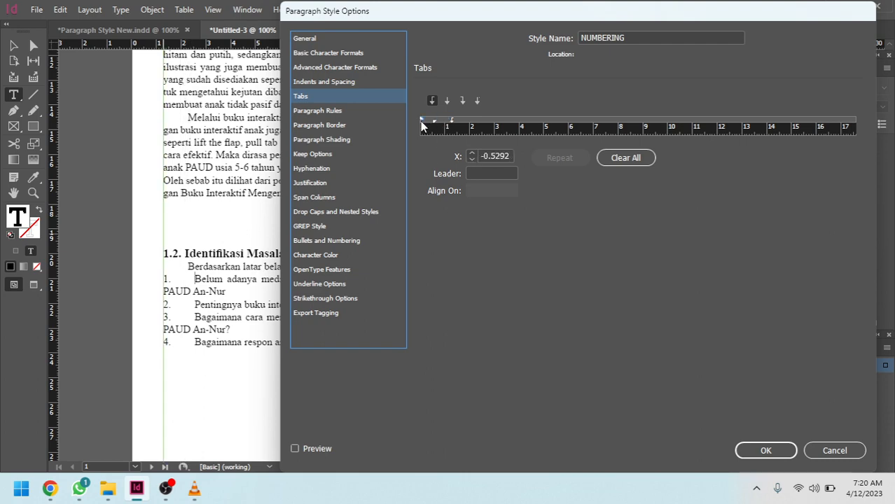
{"action": "left_click", "coordinate": [765, 450]}
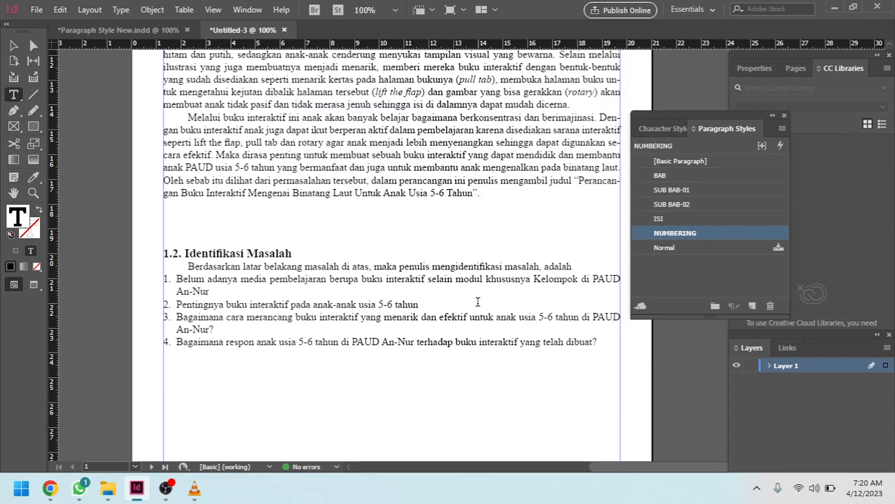
- Start a new paragraph style named "ISI DROPCAP", based on NUMBERING
{"action": "scroll", "coordinate": [478, 301], "scroll_direction": "up", "scroll_amount": 4}
{"action": "scroll", "coordinate": [478, 301], "scroll_direction": "up", "scroll_amount": 5}
{"action": "scroll", "coordinate": [478, 301], "scroll_direction": "down", "scroll_amount": 7}
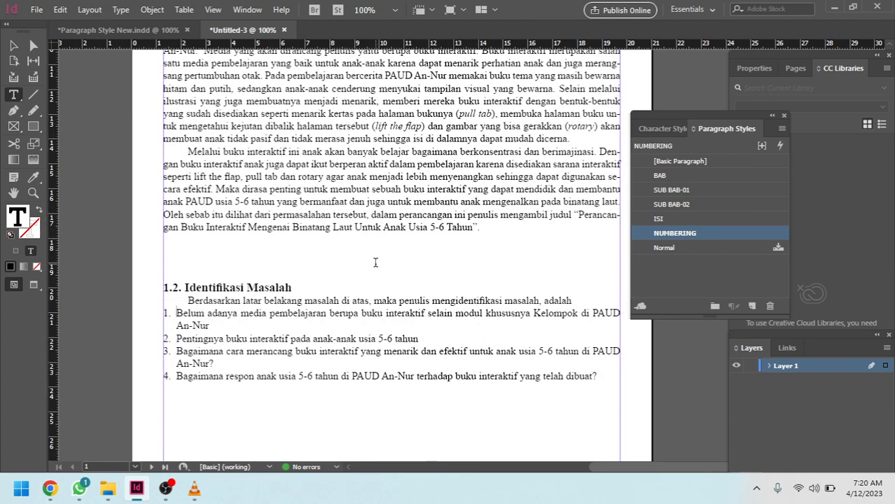
{"action": "scroll", "coordinate": [376, 263], "scroll_direction": "up", "scroll_amount": 3}
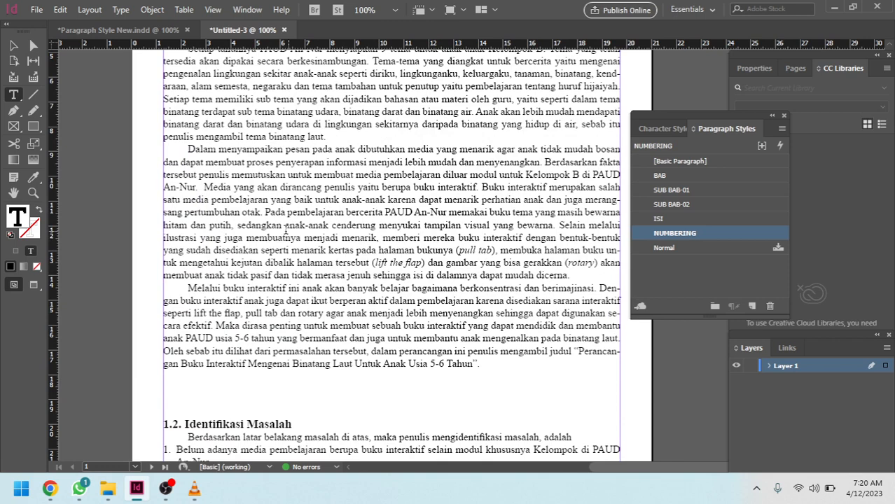
{"action": "scroll", "coordinate": [283, 230], "scroll_direction": "up", "scroll_amount": 2}
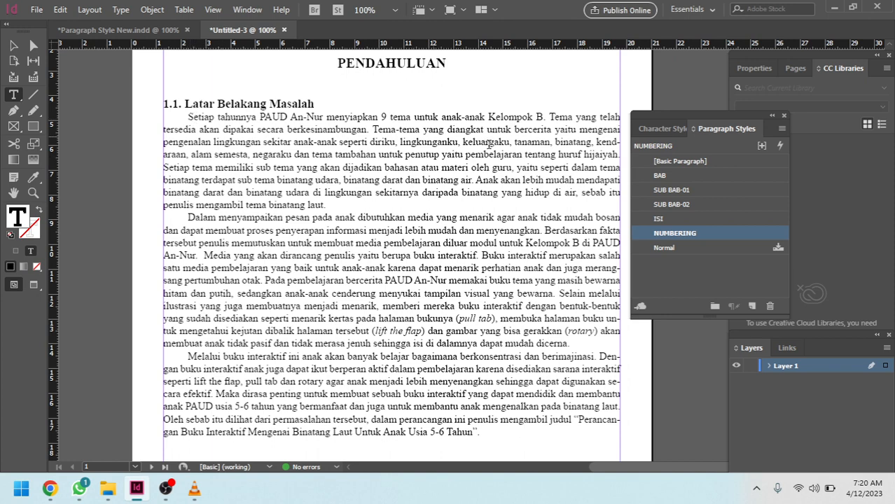
{"action": "left_click", "coordinate": [781, 128]}
{"action": "left_click", "coordinate": [557, 139]}
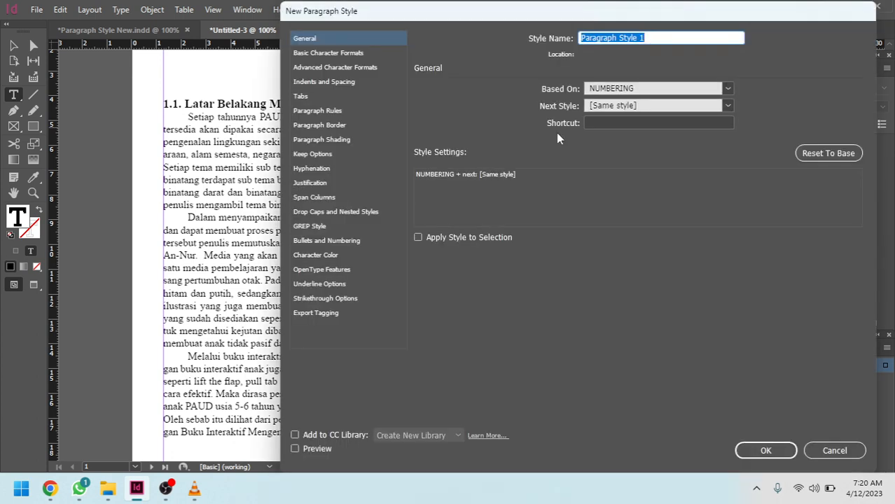
{"action": "type", "text": "ISI"}
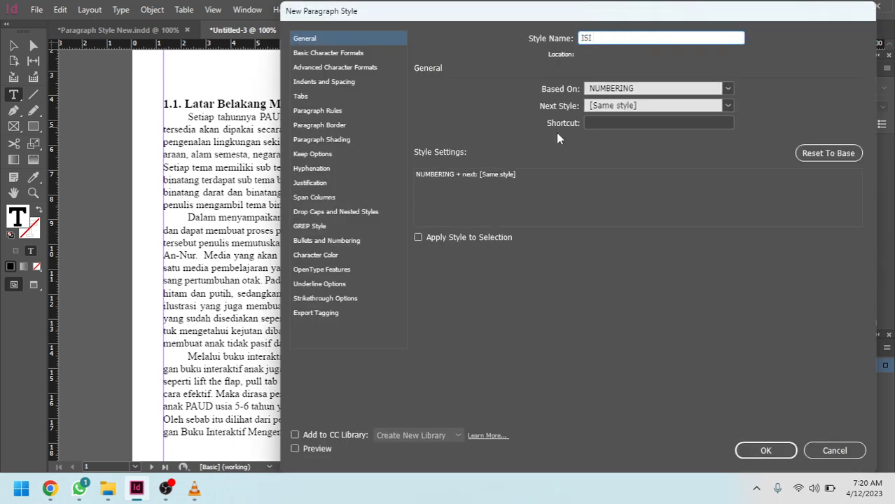
{"action": "type", "text": " DROPCAP"}
- Give the ISI DROPCAP style a drop cap of 2 lines and 1 character, and create the style
{"action": "left_click", "coordinate": [334, 57]}
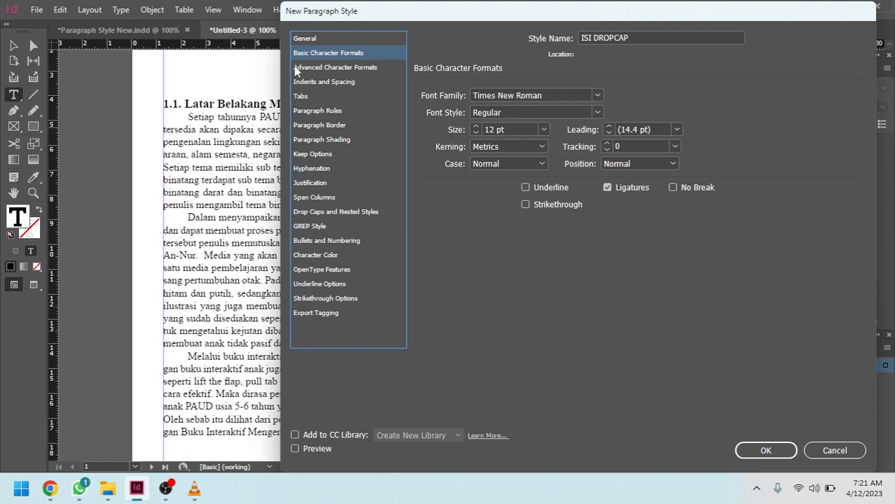
{"action": "left_click", "coordinate": [332, 67]}
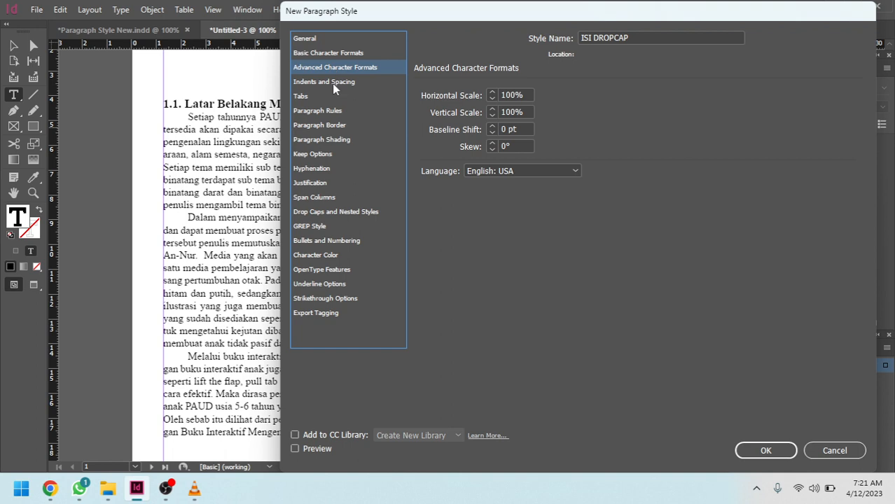
{"action": "left_click", "coordinate": [333, 83]}
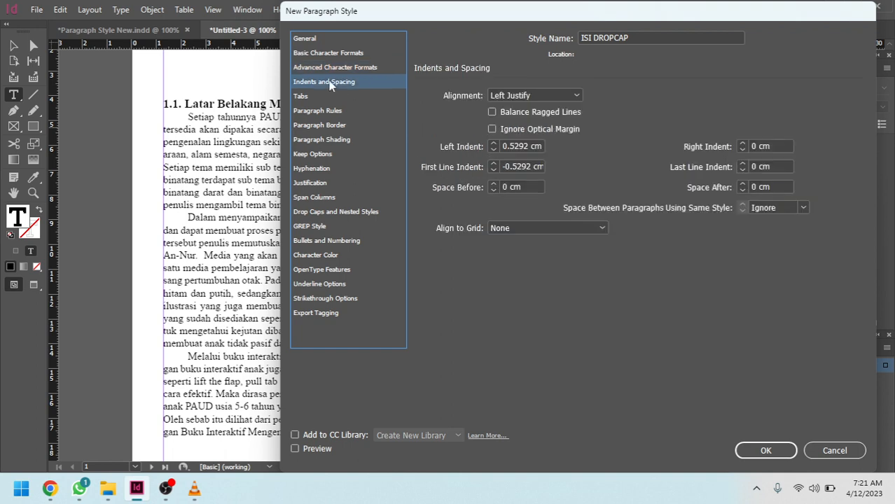
{"action": "left_click", "coordinate": [537, 95]}
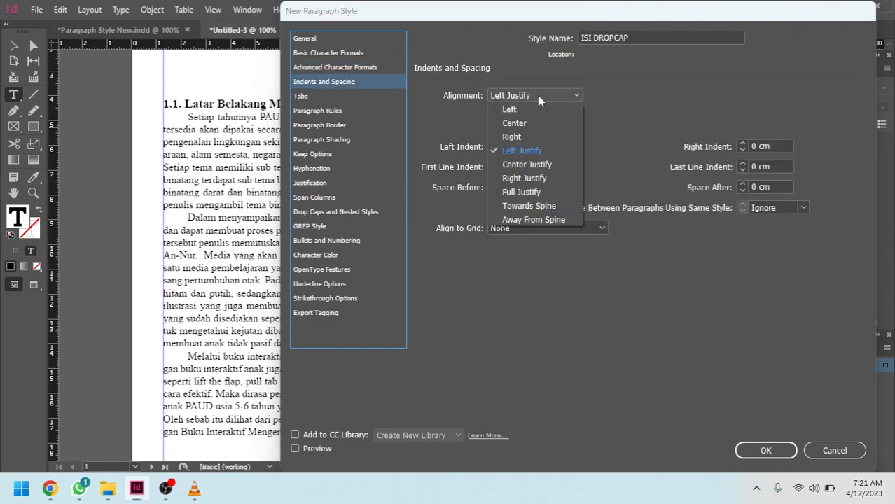
{"action": "left_click", "coordinate": [537, 95]}
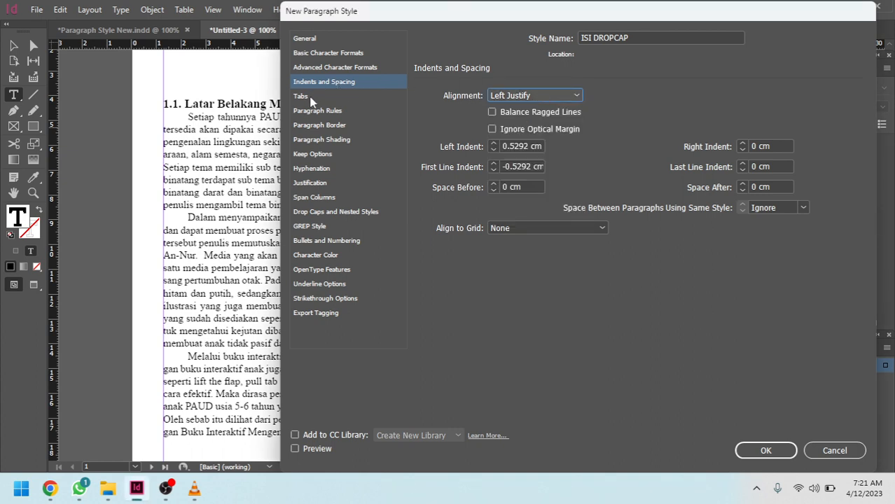
{"action": "left_click", "coordinate": [348, 213]}
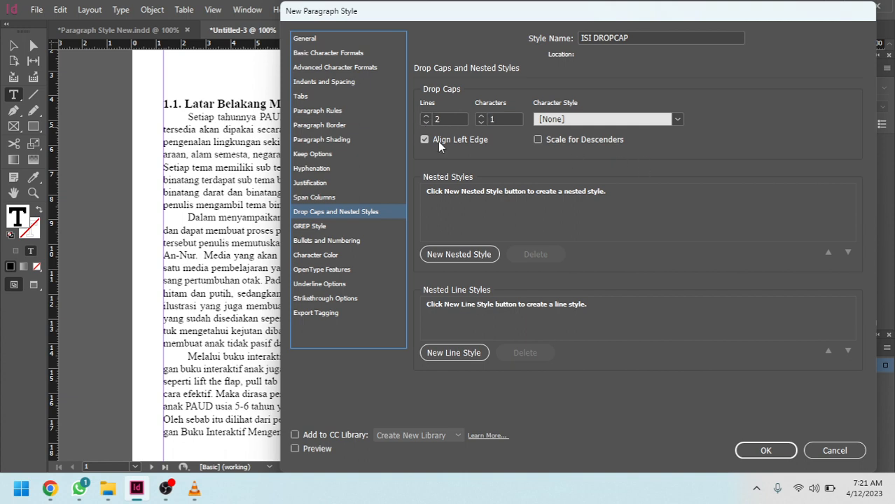
{"action": "left_click", "coordinate": [773, 452]}
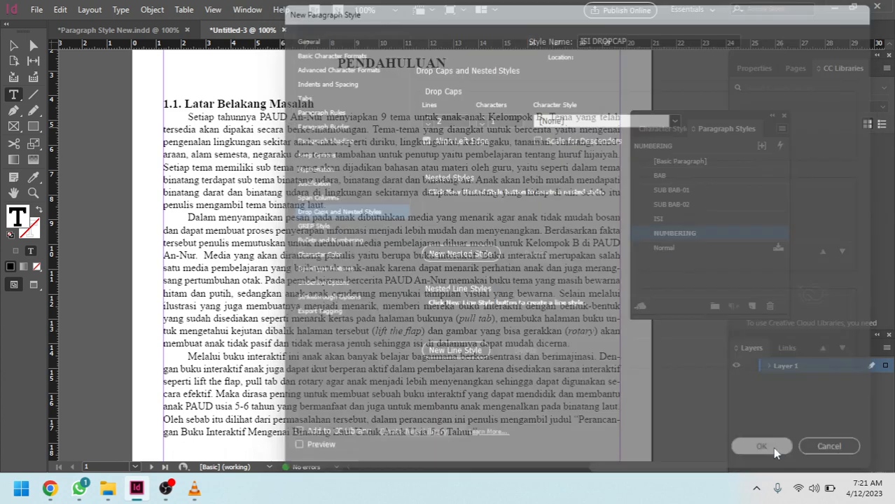
- Try ISI DROPCAP on the first paragraph under 1.1 and NUMBERING on the second, and undo both
{"action": "left_click", "coordinate": [229, 143]}
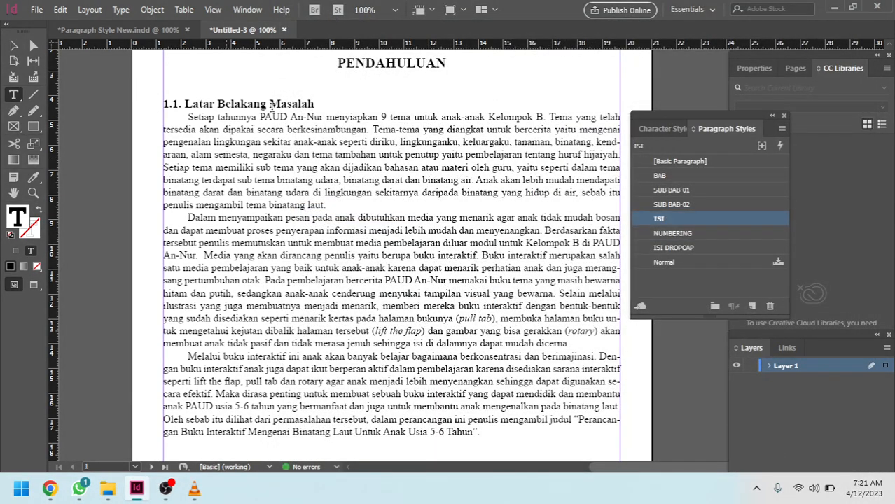
{"action": "left_click", "coordinate": [680, 250]}
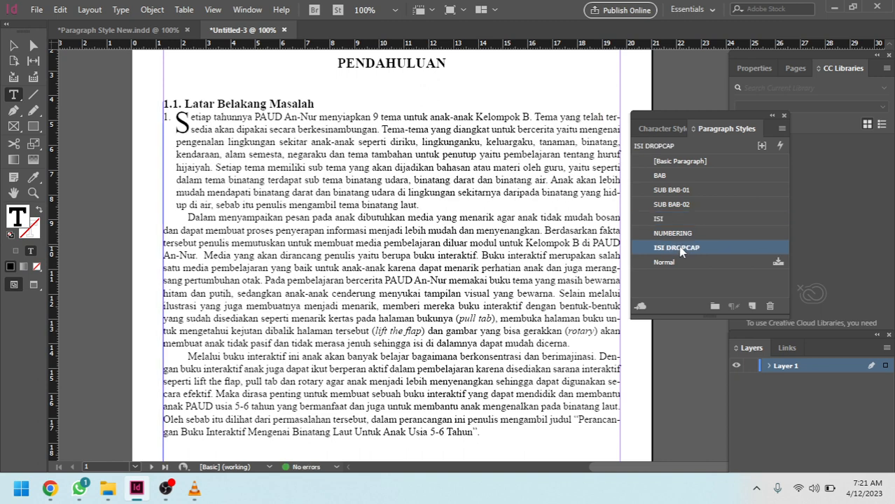
{"action": "left_click", "coordinate": [325, 256]}
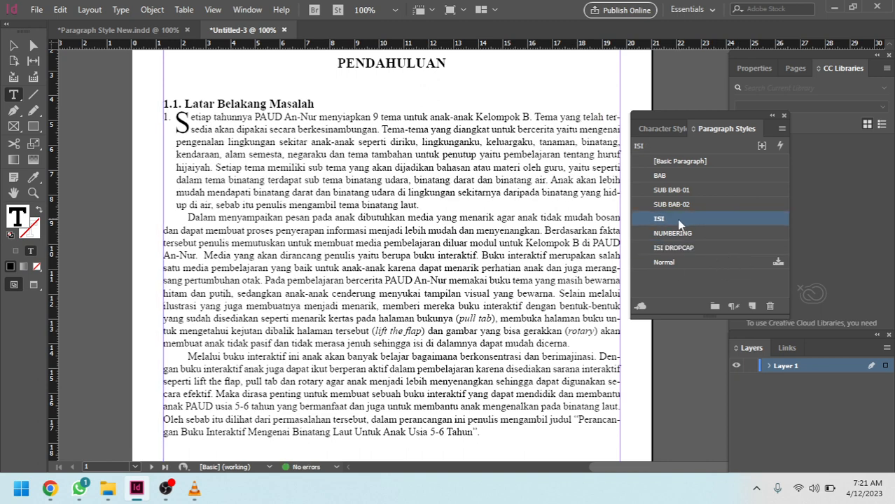
{"action": "left_click", "coordinate": [690, 233]}
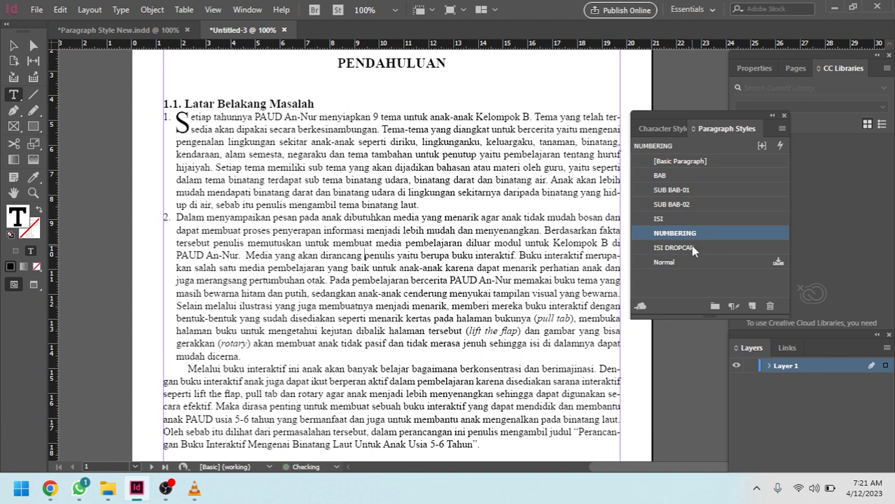
{"action": "key", "text": "ctrl+z"}
{"action": "key", "text": "ctrl+z"}
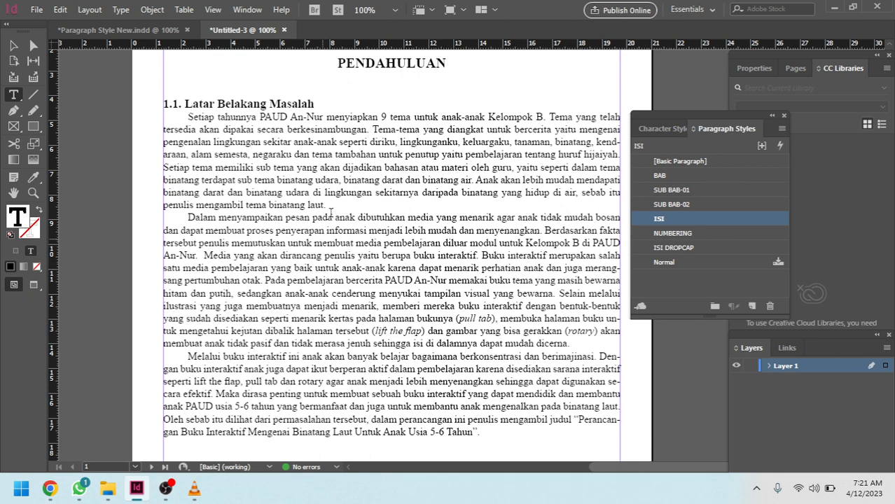
- Try the ISI DROPCAP style on the first two paragraphs under 1.1, and restore their ISI formatting
{"action": "left_click", "coordinate": [686, 247]}
{"action": "left_click", "coordinate": [395, 255]}
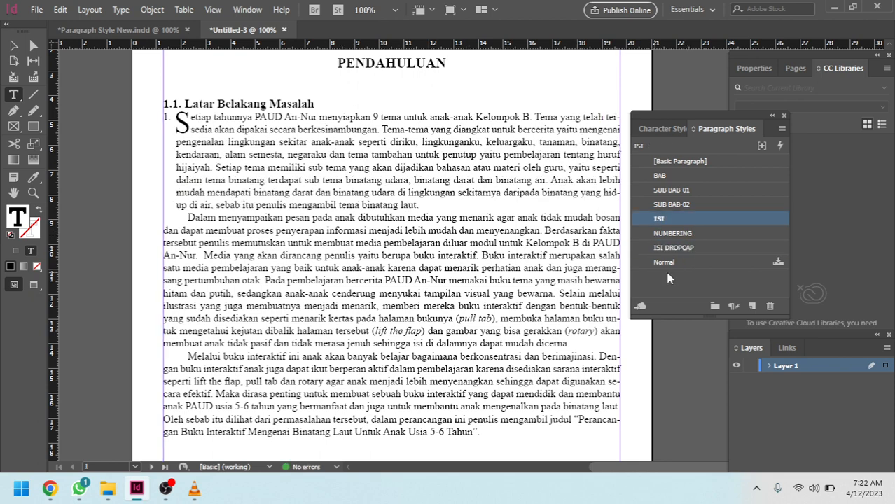
{"action": "left_click", "coordinate": [682, 249]}
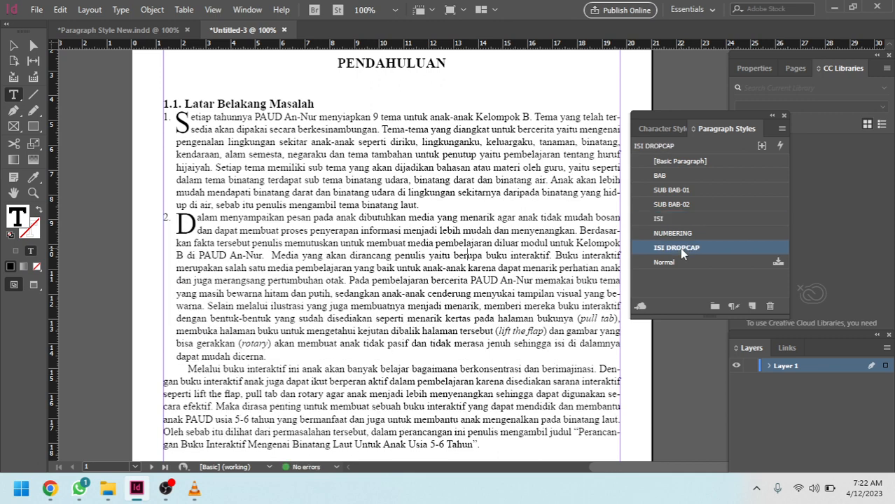
{"action": "key", "text": "ctrl+z"}
{"action": "key", "text": "ctrl+z"}
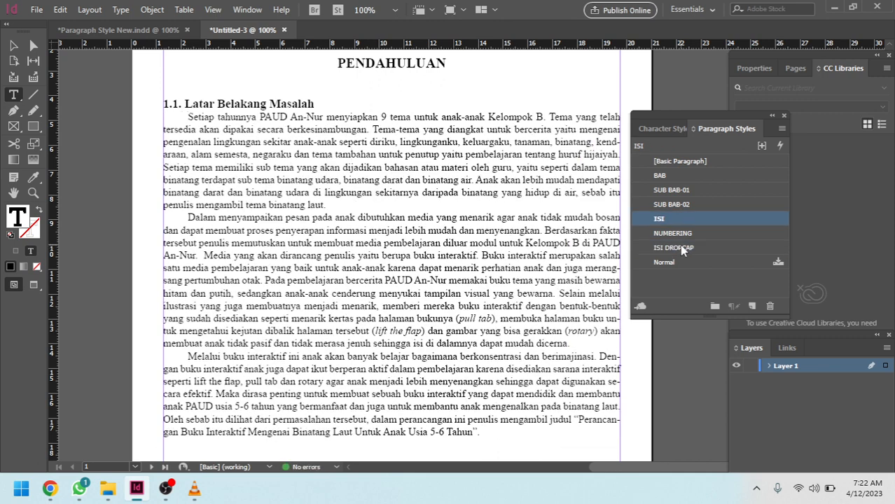
{"action": "key", "text": "ctrl+shift+z"}
{"action": "right_click", "coordinate": [684, 248]}
{"action": "left_click_drag", "start_coordinate": [345, 204], "coordinate": [355, 219]}
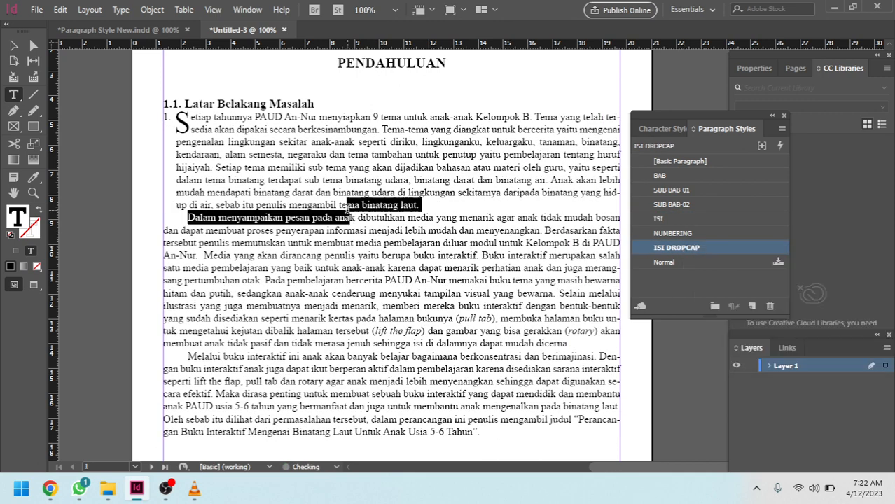
{"action": "key", "text": "ctrl+z"}
- Set the ISI DROPCAP style's list type to None and apply the style to the first paragraph under 1.1
{"action": "right_click", "coordinate": [677, 249]}
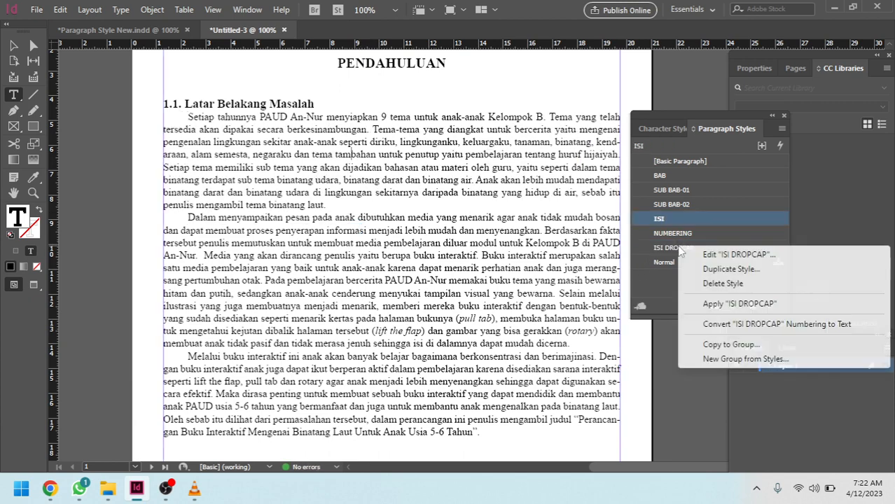
{"action": "left_click", "coordinate": [738, 254]}
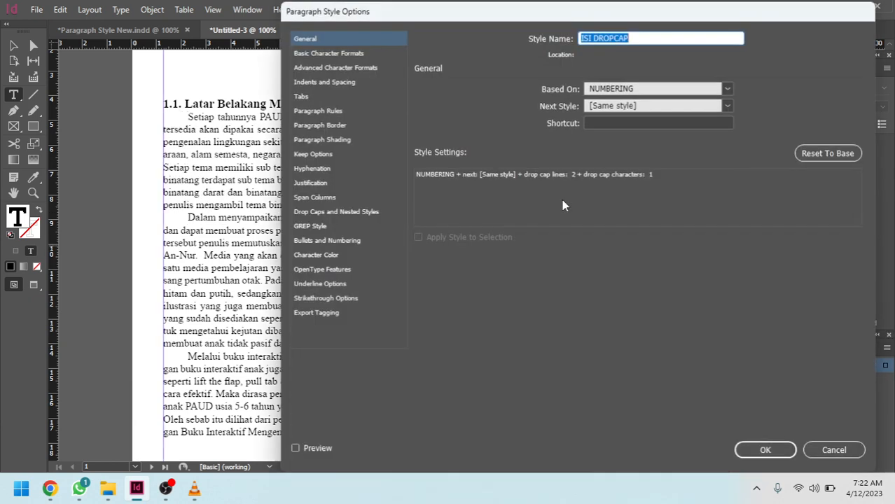
{"action": "left_click", "coordinate": [315, 242]}
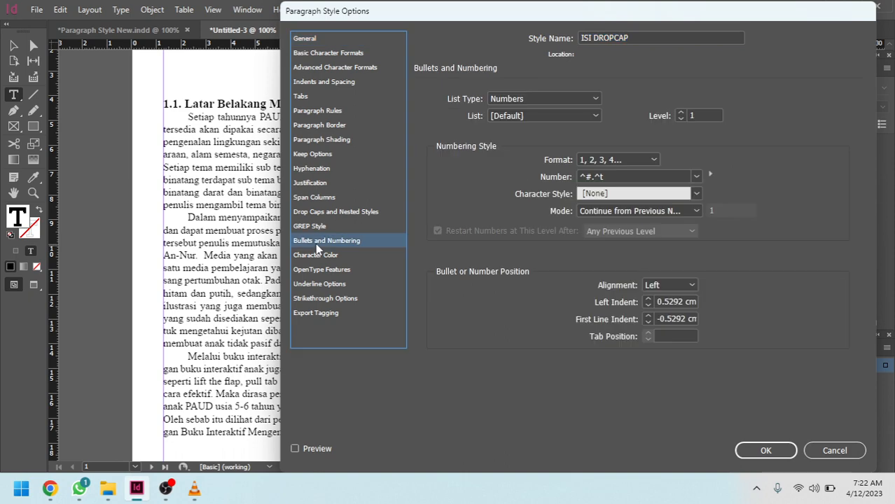
{"action": "left_click", "coordinate": [543, 99]}
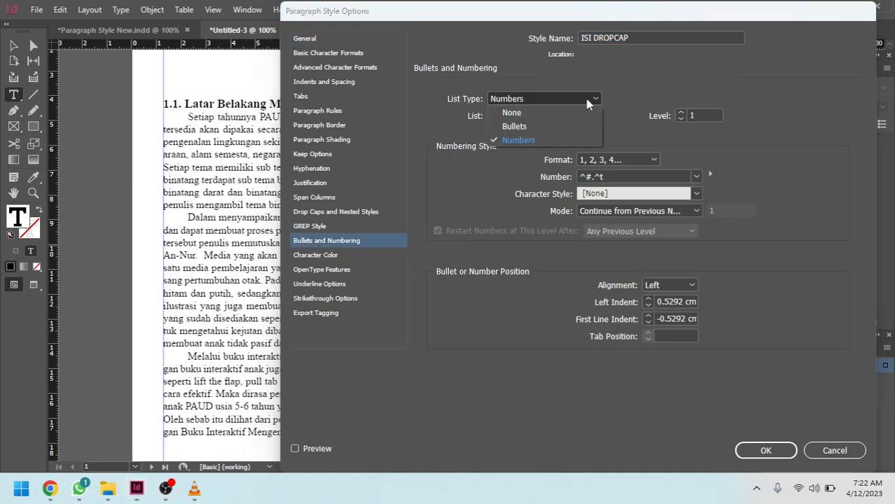
{"action": "left_click", "coordinate": [548, 110]}
{"action": "left_click", "coordinate": [765, 450]}
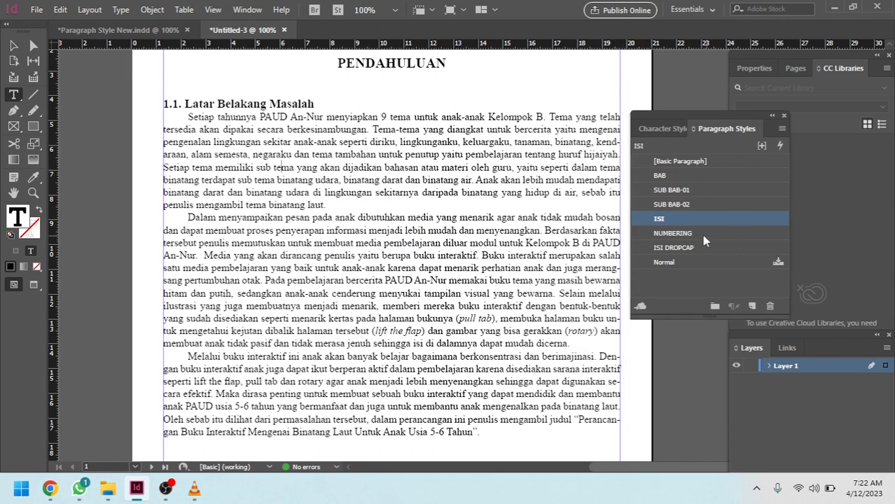
{"action": "left_click", "coordinate": [683, 251]}
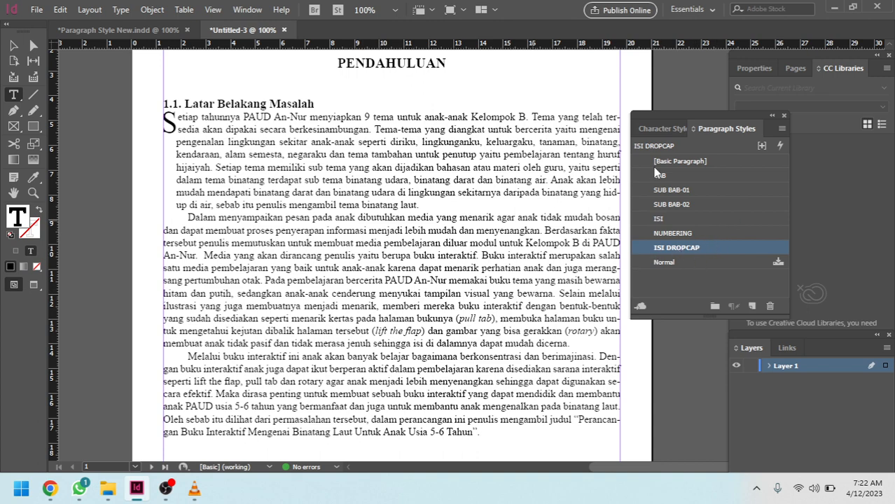
- Try to move the left indent marker on the ISI DROPCAP style's tab ruler, and cancel the edit
{"action": "right_click", "coordinate": [681, 250]}
{"action": "left_click", "coordinate": [742, 256]}
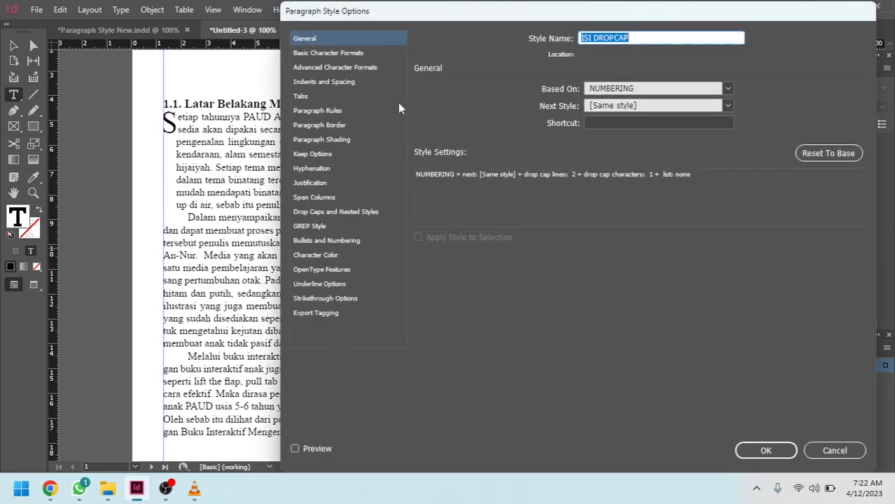
{"action": "left_click", "coordinate": [337, 98]}
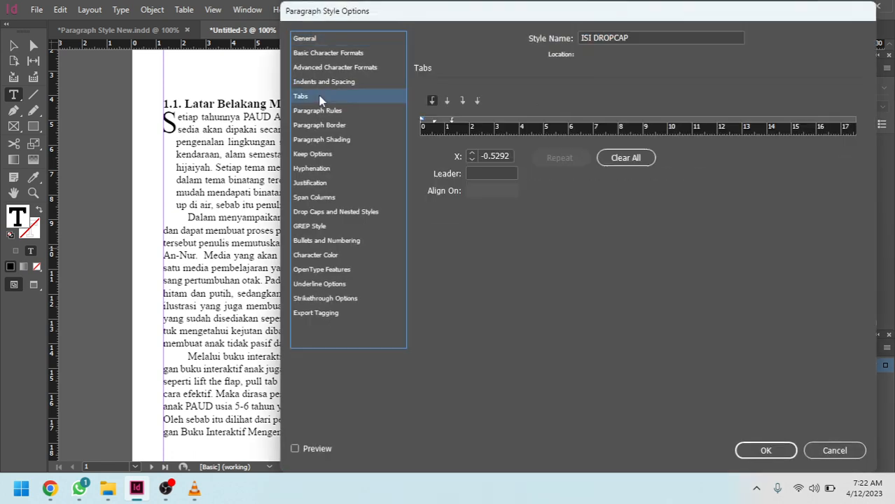
{"action": "left_click", "coordinate": [434, 125]}
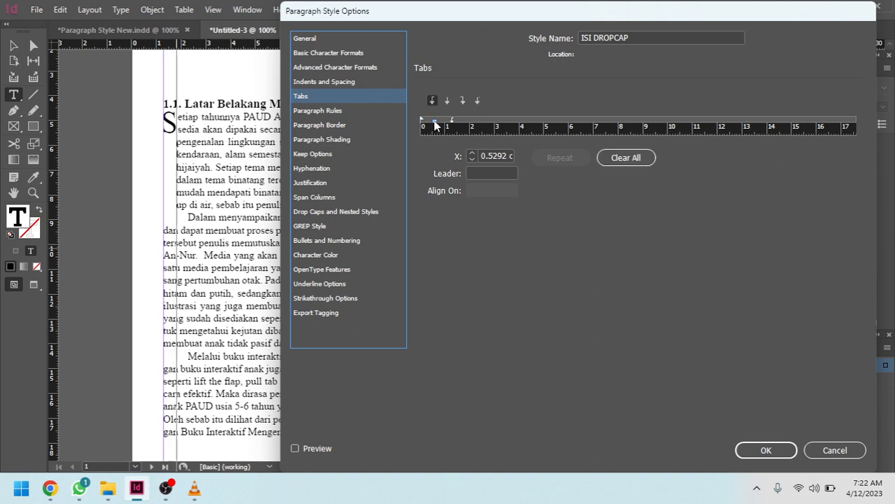
{"action": "mouse_move", "coordinate": [434, 123]}
{"action": "left_mouse_down"}
{"action": "mouse_move", "coordinate": [426, 124]}
{"action": "mouse_move", "coordinate": [430, 136]}
{"action": "left_mouse_up"}
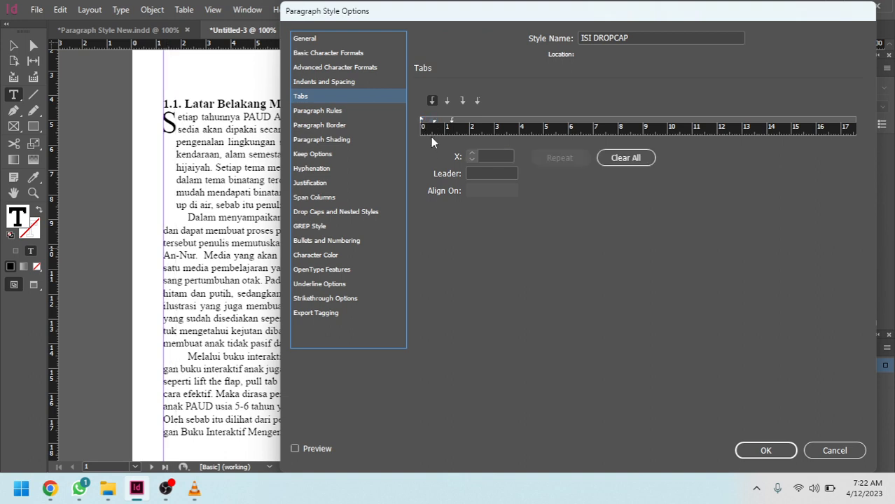
{"action": "left_click", "coordinate": [435, 125]}
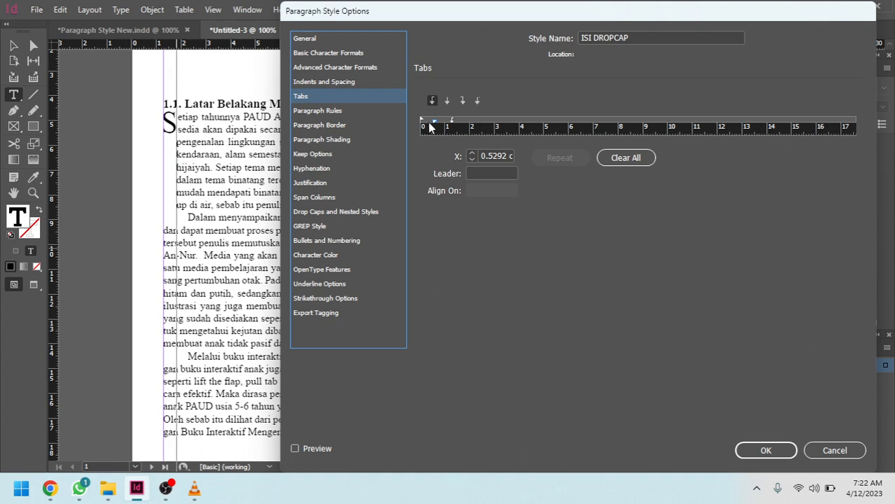
{"action": "left_click_drag", "start_coordinate": [434, 125], "coordinate": [508, 150]}
{"action": "left_click", "coordinate": [435, 124]}
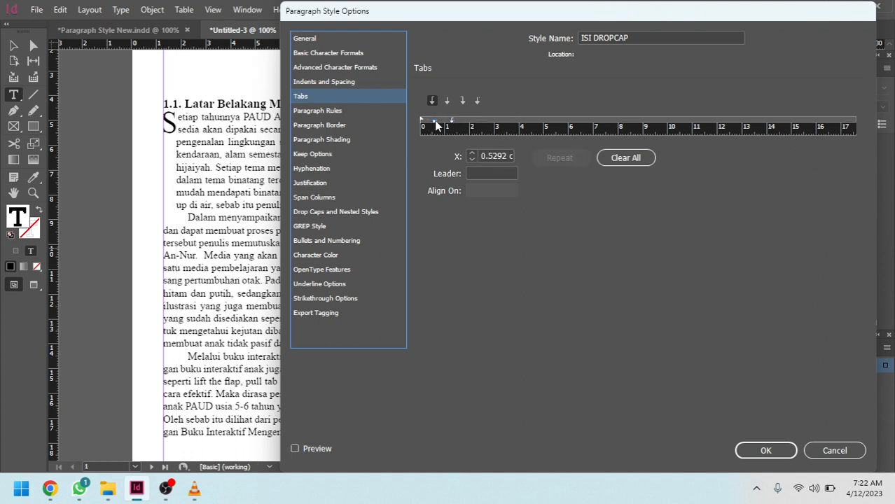
{"action": "left_click_drag", "start_coordinate": [435, 124], "coordinate": [430, 142]}
{"action": "left_click", "coordinate": [434, 124]}
{"action": "left_click", "coordinate": [826, 450]}
- Switch the first paragraph under 1.1 between ISI and ISI DROPCAP to compare them, and end on ISI
{"action": "right_click", "coordinate": [677, 248]}
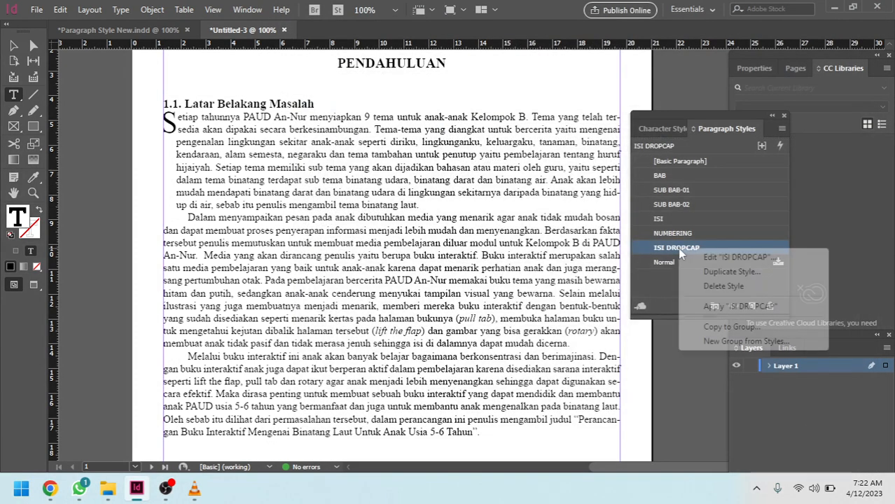
{"action": "key", "text": "Escape"}
{"action": "left_click", "coordinate": [665, 218]}
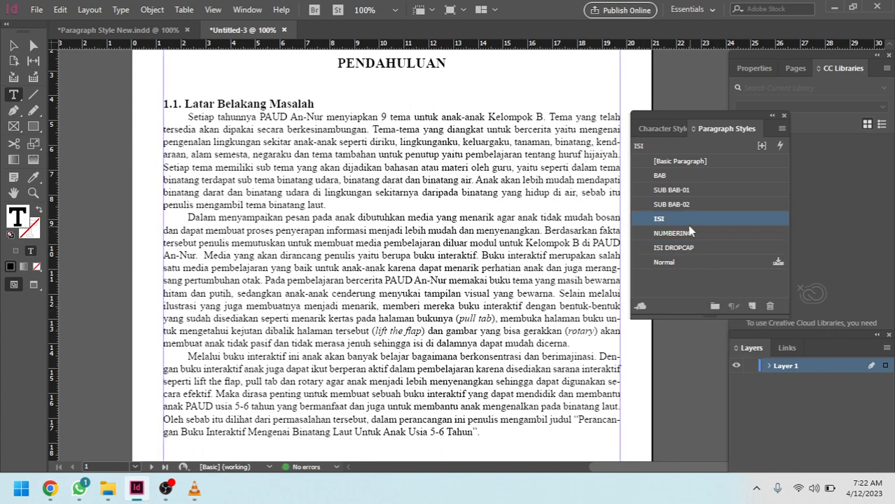
{"action": "left_click", "coordinate": [695, 248]}
{"action": "right_click", "coordinate": [699, 251]}
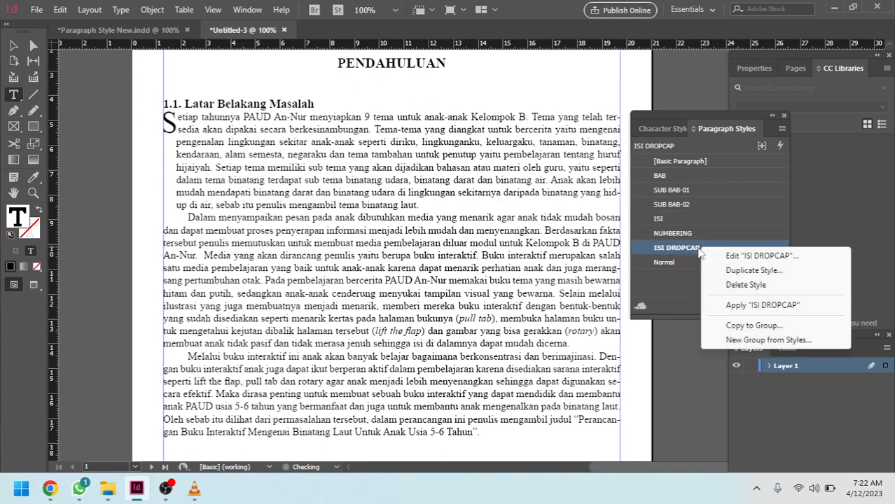
{"action": "key", "text": "Escape"}
{"action": "left_click", "coordinate": [658, 218]}
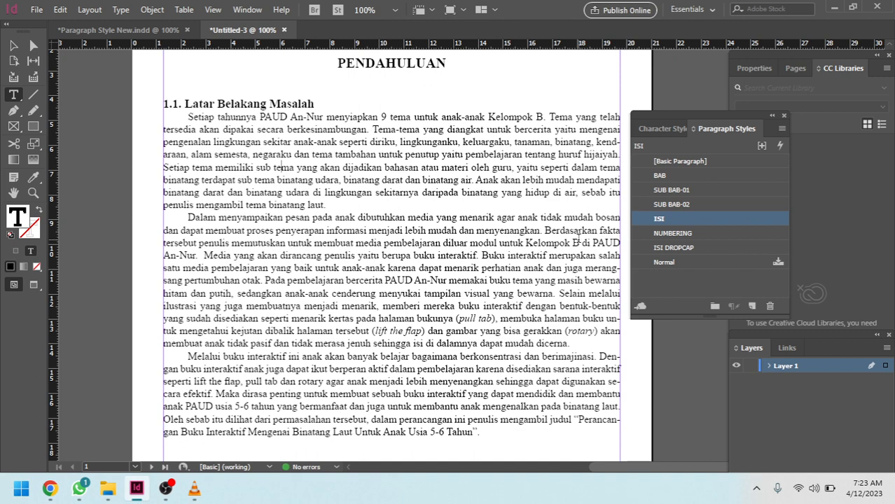
{"action": "right_click", "coordinate": [672, 253]}
{"action": "key", "text": "Escape"}
- Delete the ISI DROPCAP paragraph style, replacing it with [Basic Paragraph], and reapply ISI to the first paragraph under 1.1
{"action": "left_click", "coordinate": [672, 254]}
{"action": "right_click", "coordinate": [672, 254]}
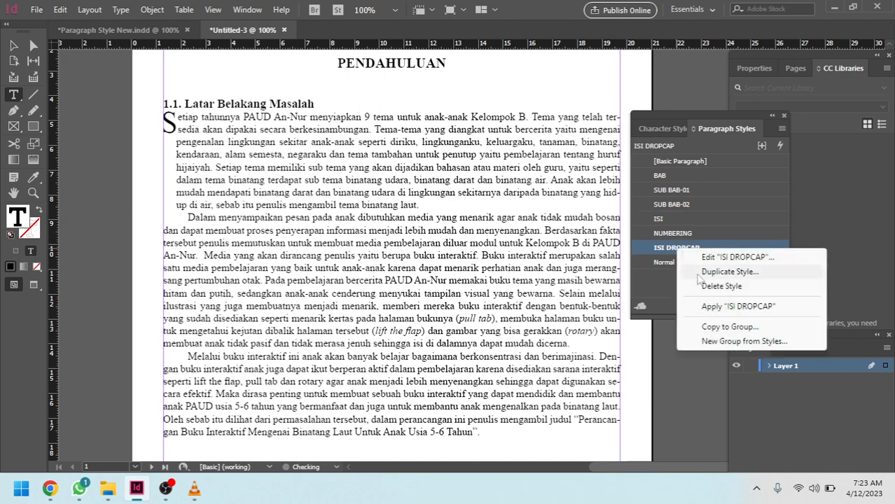
{"action": "left_click", "coordinate": [764, 287]}
{"action": "left_click", "coordinate": [462, 263]}
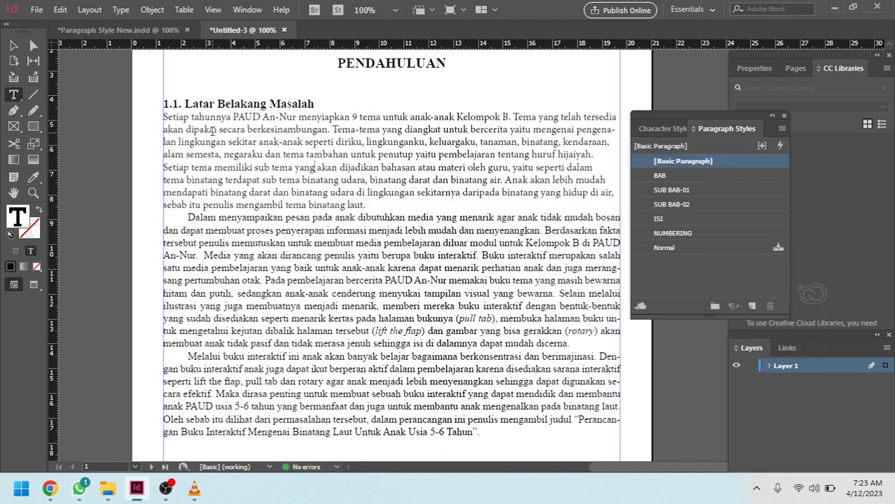
{"action": "left_click", "coordinate": [659, 219]}
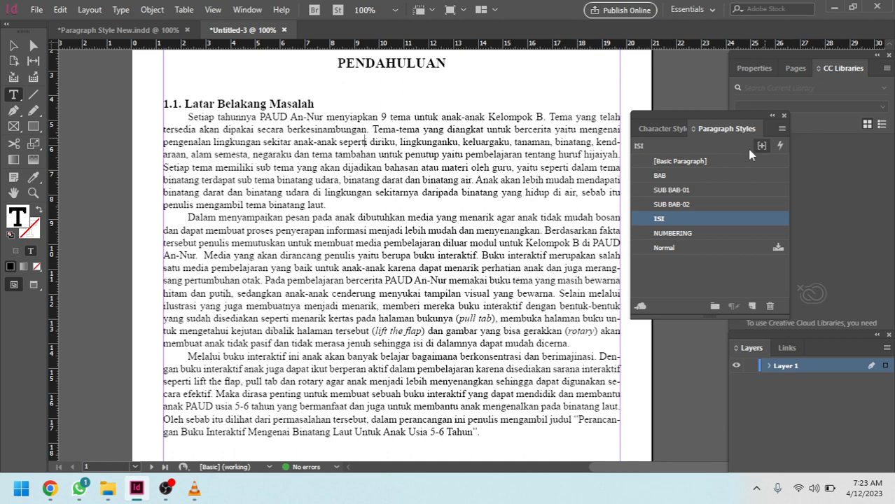
- Reapply ISI to the first paragraph under 1.1 and start a new paragraph style named ISI DROPCAP
{"action": "left_click", "coordinate": [723, 158]}
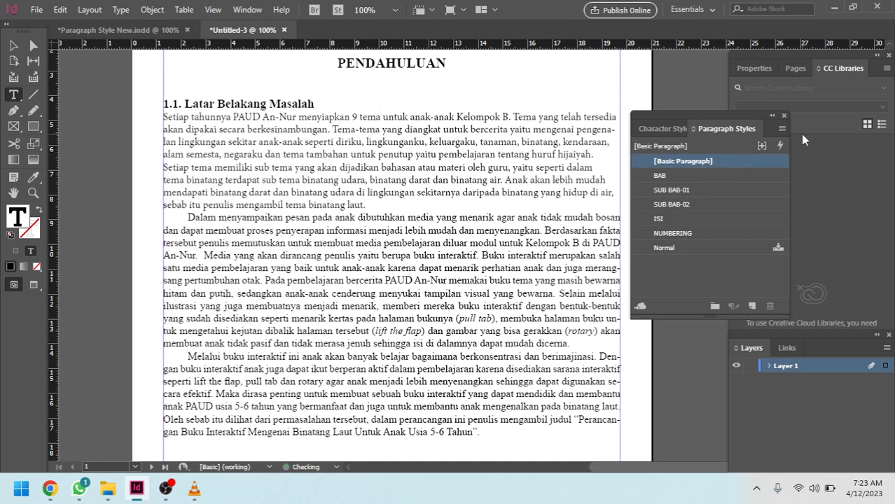
{"action": "left_click", "coordinate": [679, 218]}
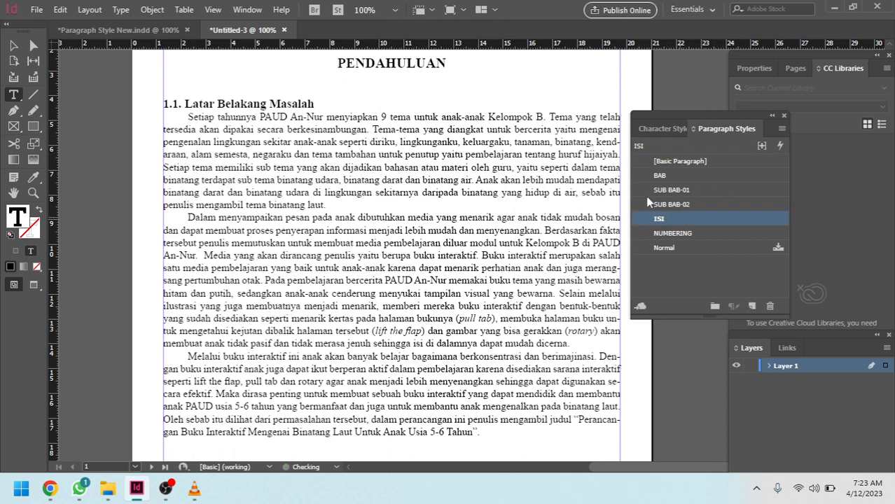
{"action": "left_click", "coordinate": [14, 47]}
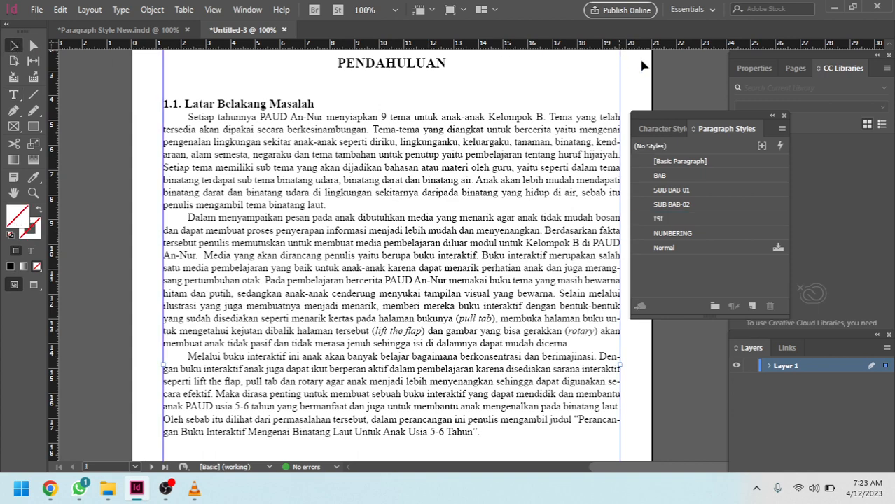
{"action": "left_click", "coordinate": [781, 128]}
{"action": "left_click", "coordinate": [660, 135]}
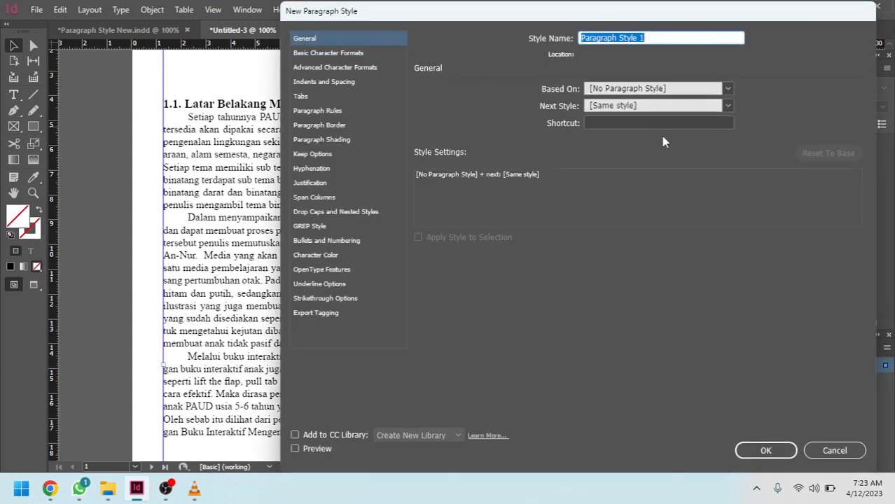
{"action": "key", "text": "BackSpace"}
{"action": "type", "text": "ISI"}
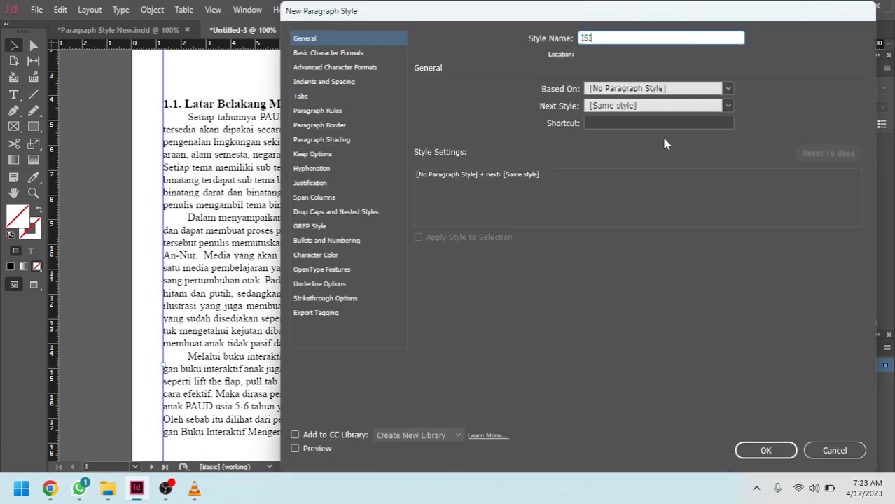
{"action": "type", "text": " DROPCAP"}
- Base the new ISI DROPCAP style on [No Paragraph Style]
{"action": "left_click", "coordinate": [350, 54]}
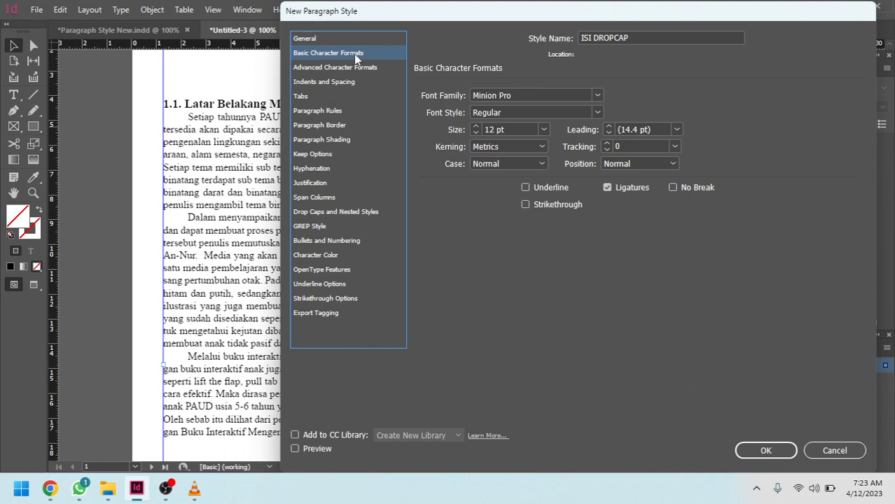
{"action": "left_click_drag", "start_coordinate": [525, 95], "coordinate": [443, 90]}
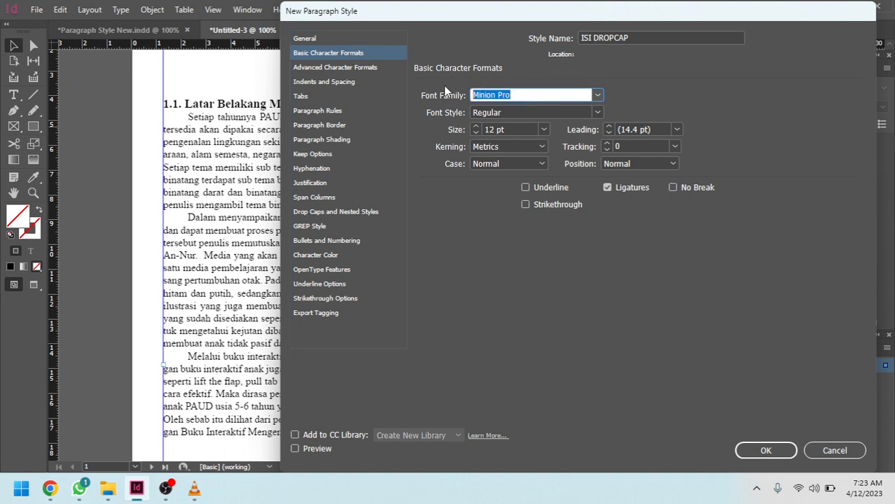
{"action": "left_click", "coordinate": [308, 38]}
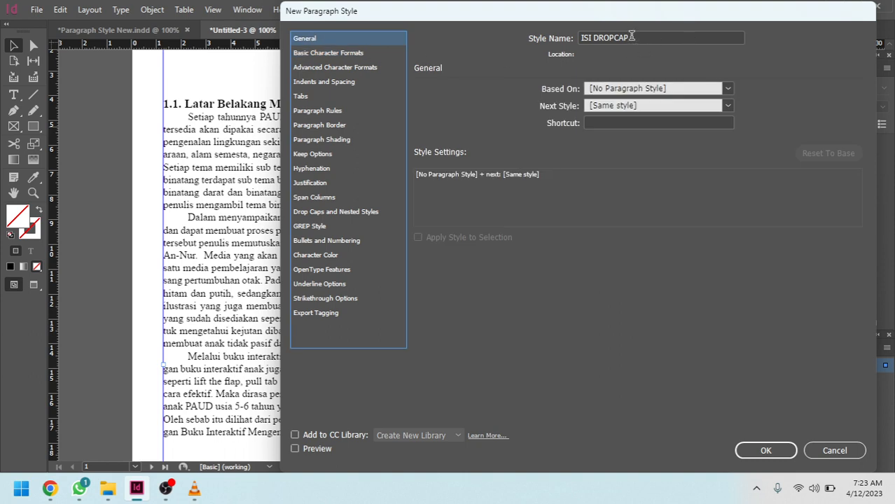
{"action": "left_click_drag", "start_coordinate": [631, 38], "coordinate": [569, 46]}
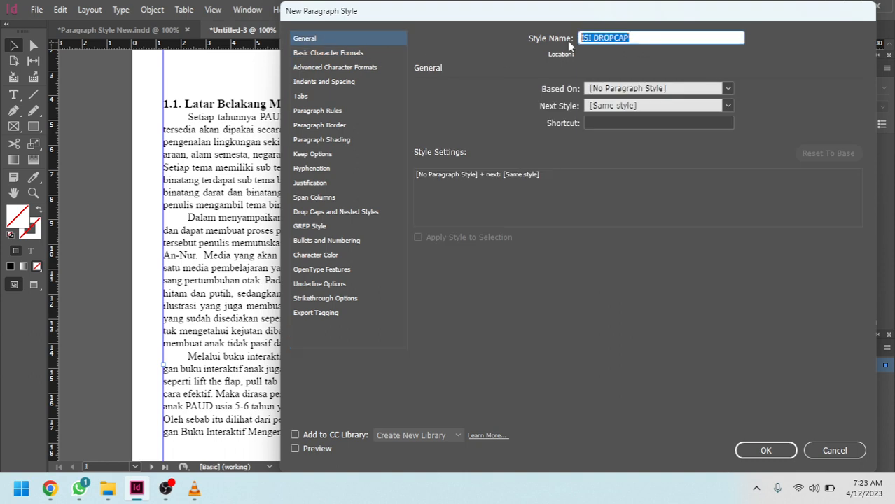
{"action": "left_click", "coordinate": [596, 94]}
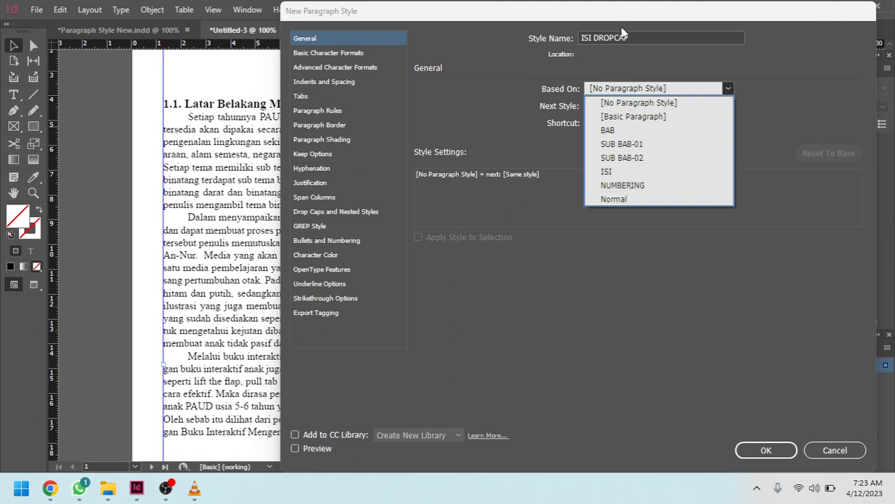
{"action": "left_click", "coordinate": [619, 35]}
{"action": "left_click_drag", "start_coordinate": [583, 37], "coordinate": [528, 38]}
{"action": "left_click", "coordinate": [608, 37]}
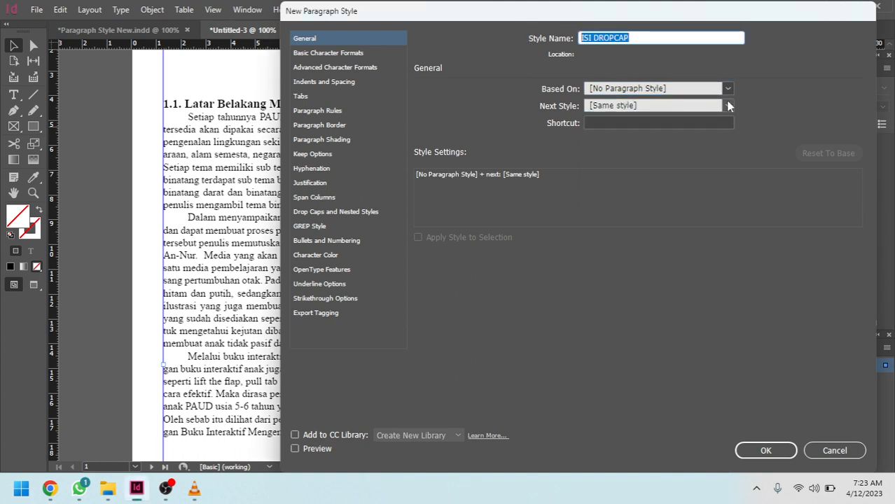
{"action": "left_click", "coordinate": [727, 89]}
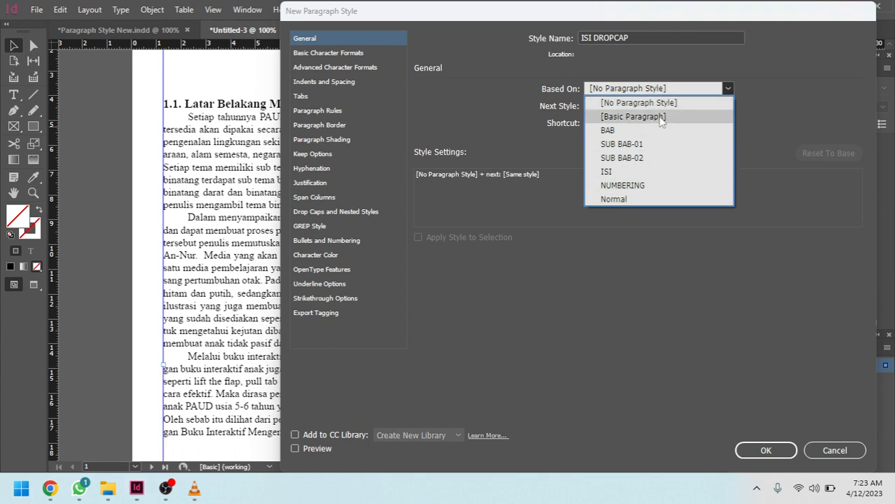
{"action": "left_click", "coordinate": [648, 103]}
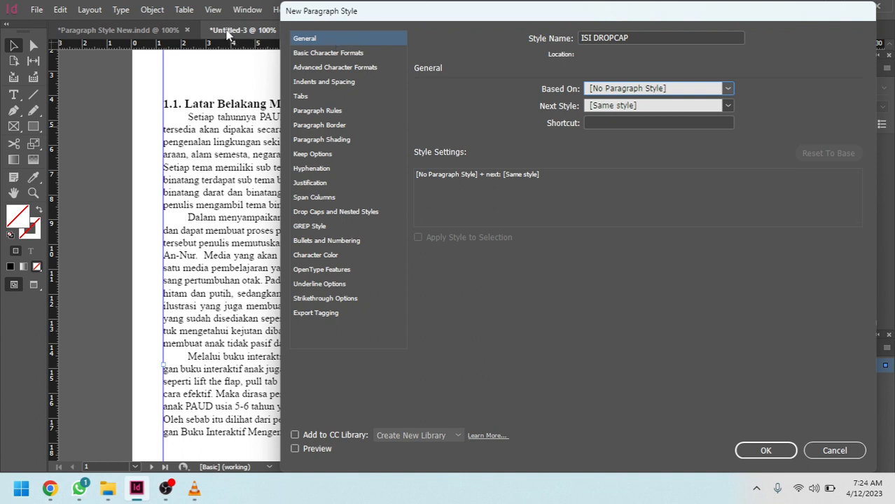
{"action": "left_click", "coordinate": [635, 35]}
{"action": "left_click", "coordinate": [302, 44]}
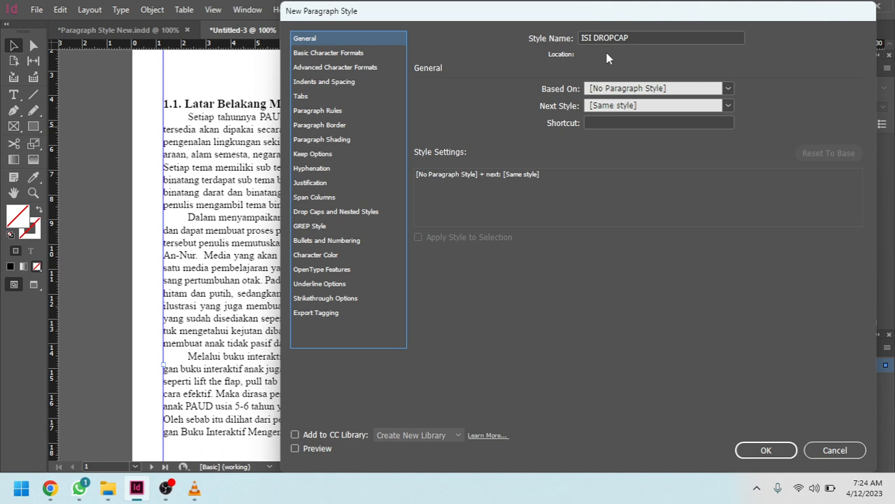
- Set the ISI DROPCAP style's font to Times New Roman, Regular, 12 pt
{"action": "left_click", "coordinate": [336, 56]}
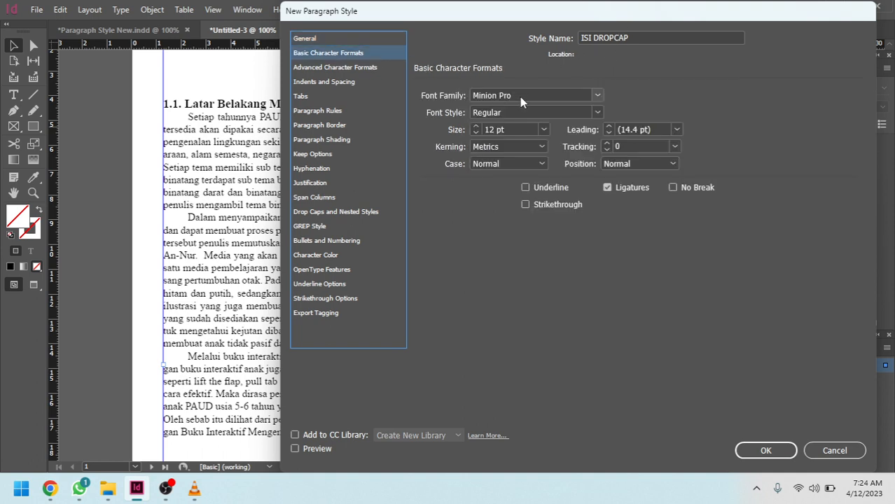
{"action": "left_click_drag", "start_coordinate": [520, 96], "coordinate": [203, 102]}
{"action": "type", "text": "Times New Roman"}
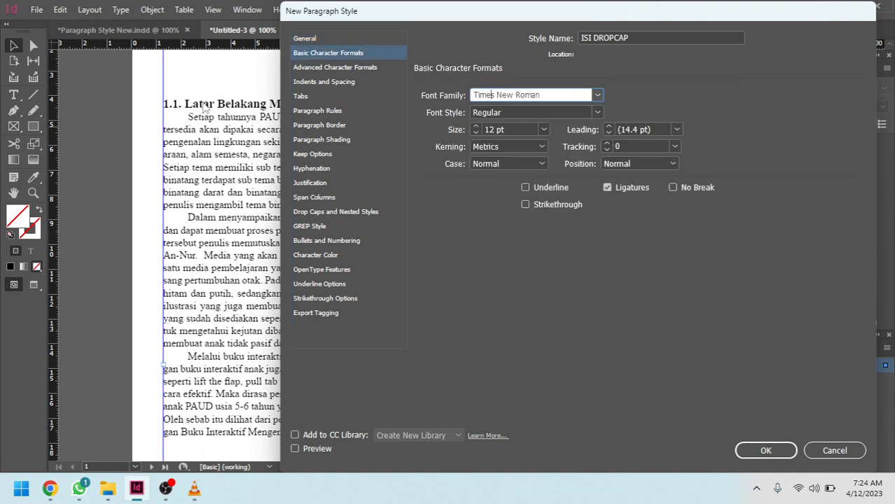
{"action": "double_click", "coordinate": [500, 112]}
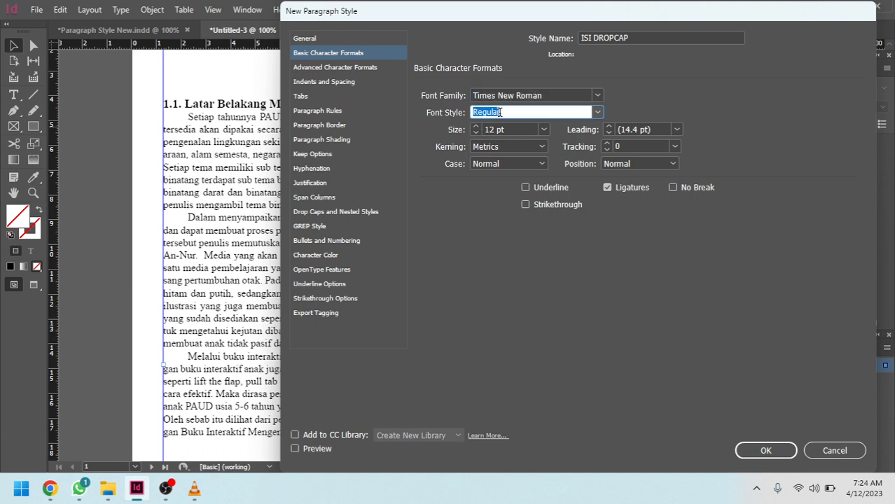
{"action": "left_click", "coordinate": [597, 113]}
{"action": "left_click", "coordinate": [597, 114]}
{"action": "left_click", "coordinate": [547, 128]}
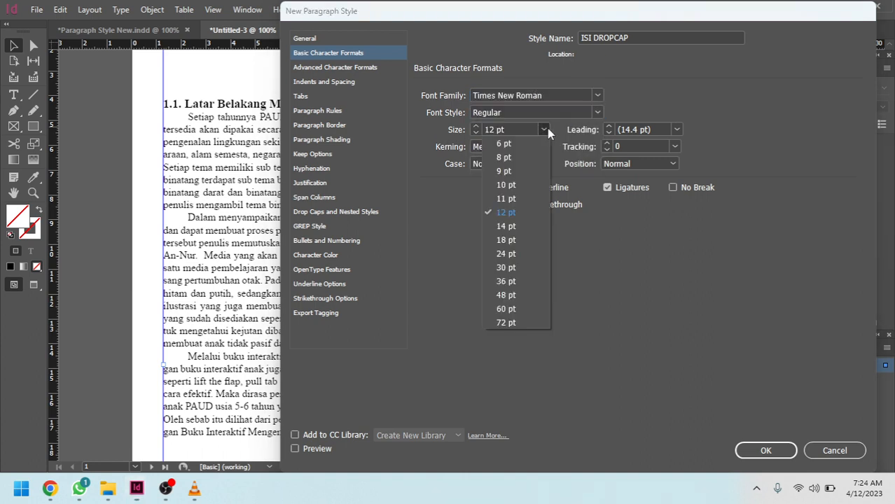
{"action": "left_click", "coordinate": [547, 129]}
- Set the ISI DROPCAP style's alignment to Left Justify
{"action": "left_click", "coordinate": [304, 69]}
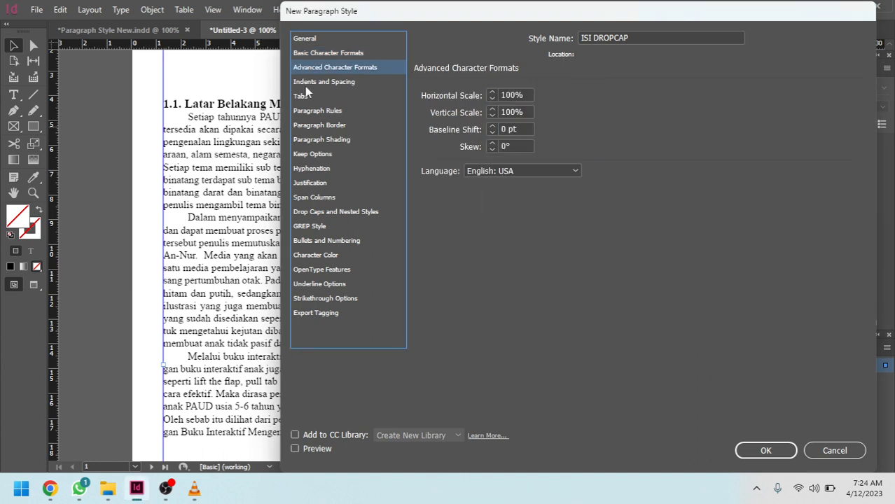
{"action": "left_click", "coordinate": [311, 84]}
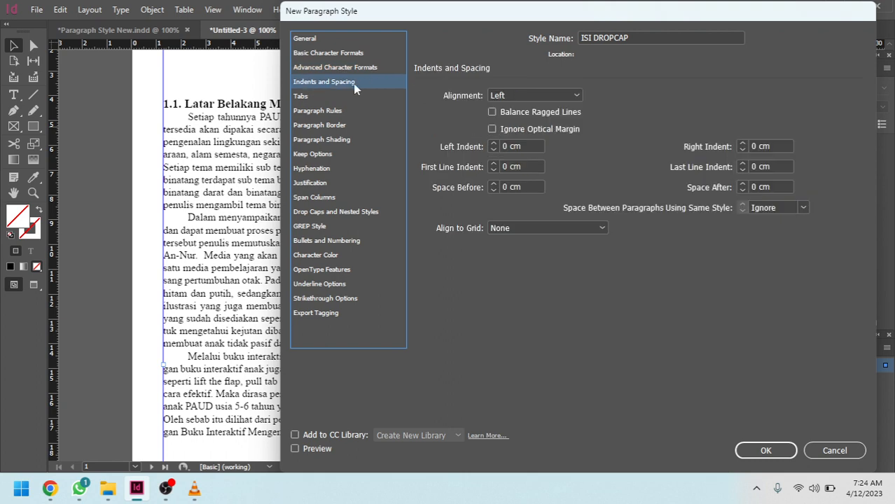
{"action": "left_click", "coordinate": [577, 96]}
{"action": "left_click", "coordinate": [526, 150]}
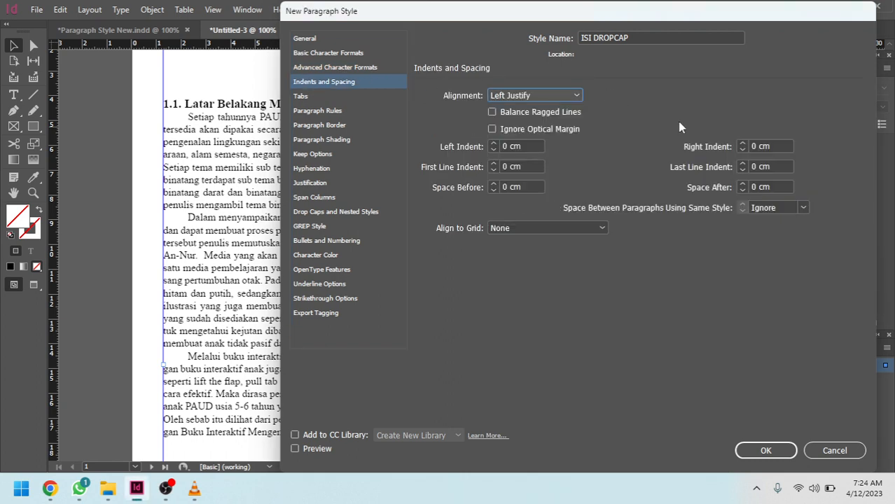
- Give the ISI DROPCAP style a drop cap of 2 lines and 1 character, and save the style
{"action": "left_click", "coordinate": [317, 96]}
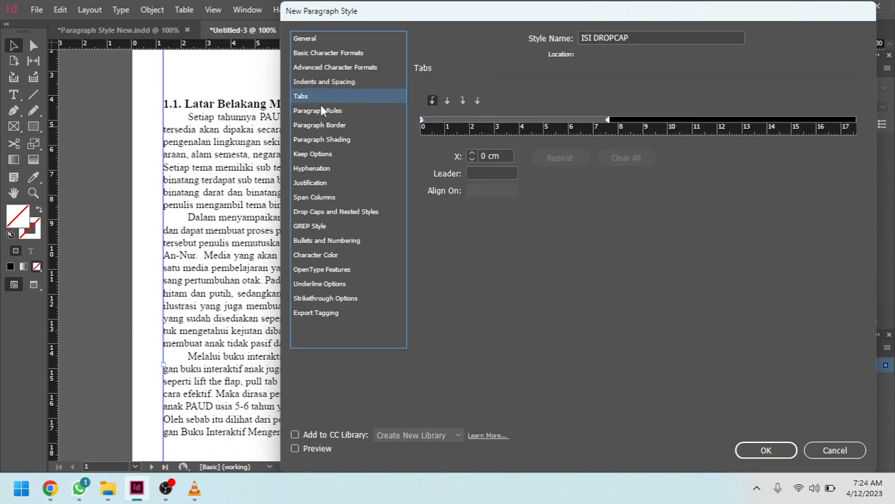
{"action": "left_click", "coordinate": [305, 213]}
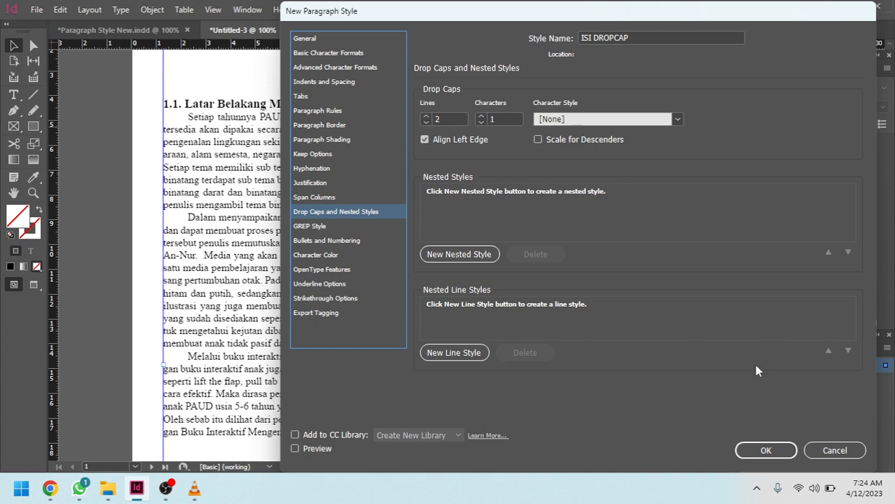
{"action": "left_click", "coordinate": [765, 450]}
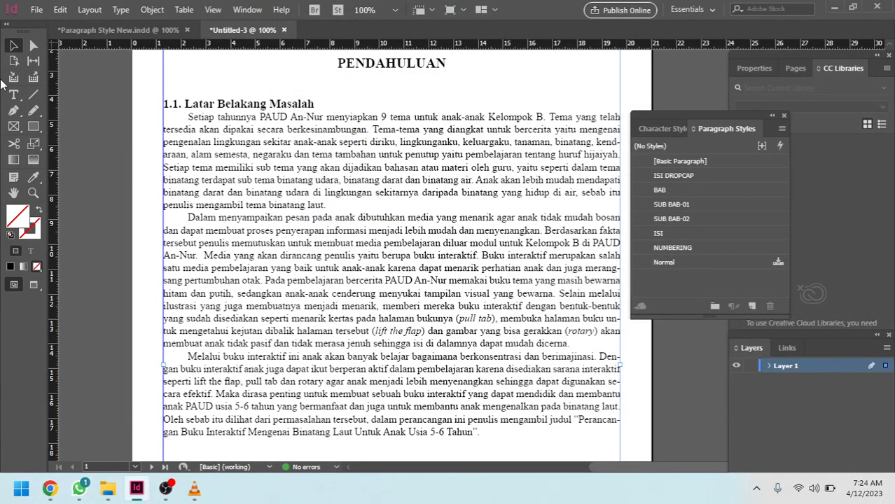
- Apply the ISI DROPCAP style to the three body paragraphs under 1.1 Latar Belakang Masalah
{"action": "left_click", "coordinate": [13, 94]}
{"action": "left_click", "coordinate": [336, 141]}
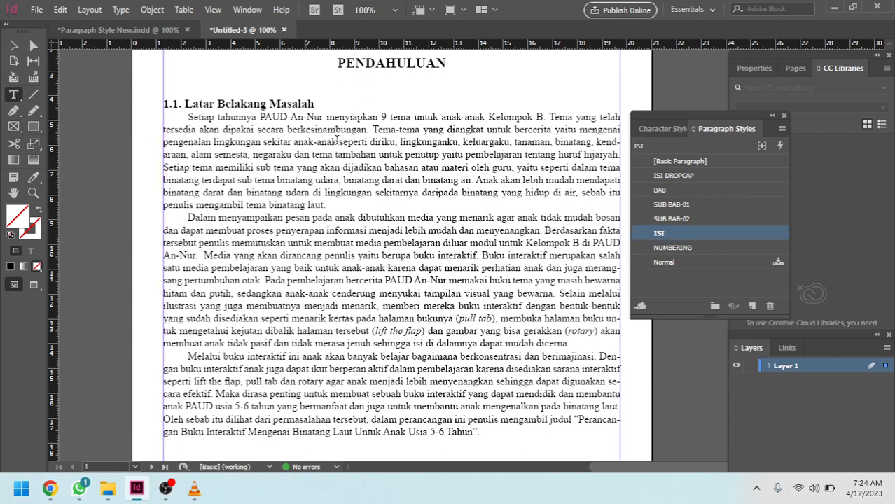
{"action": "left_click", "coordinate": [679, 176]}
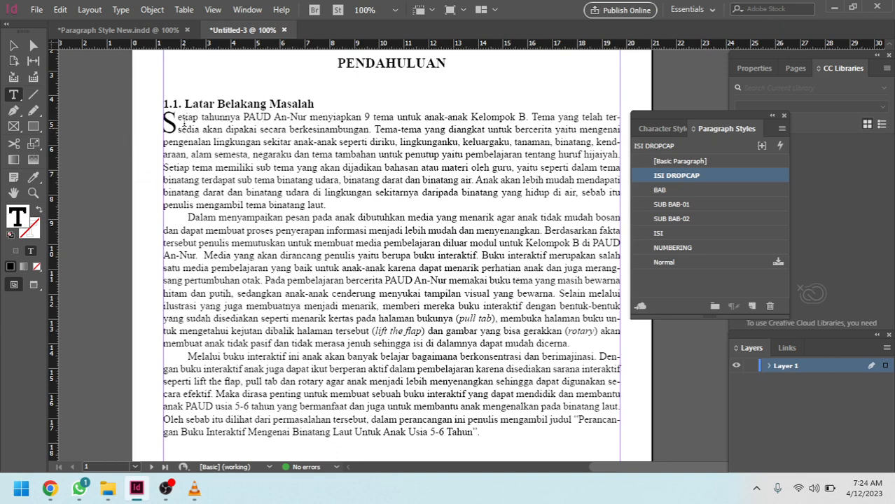
{"action": "left_click", "coordinate": [273, 280]}
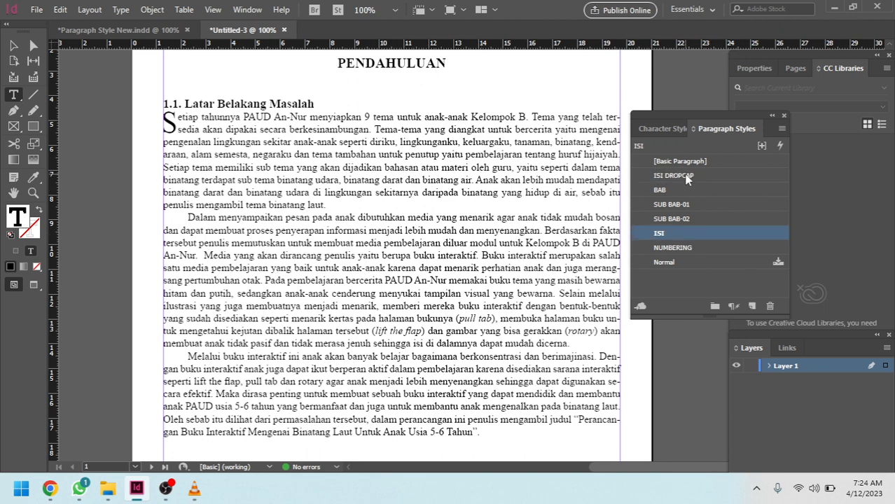
{"action": "left_click", "coordinate": [684, 176]}
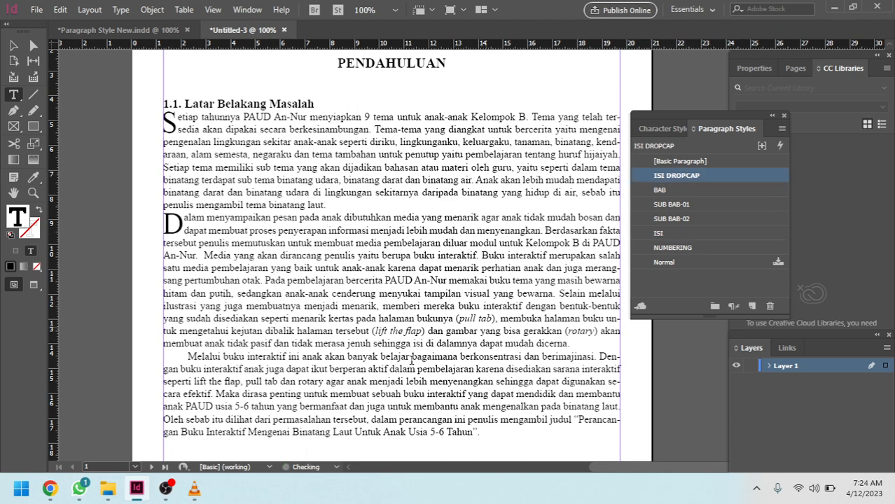
{"action": "left_click", "coordinate": [676, 176]}
- Review the drop cap paragraphs under 1.1 and the section 1.2 text, and return to the first paragraph
{"action": "scroll", "coordinate": [440, 266], "scroll_direction": "down", "scroll_amount": 7}
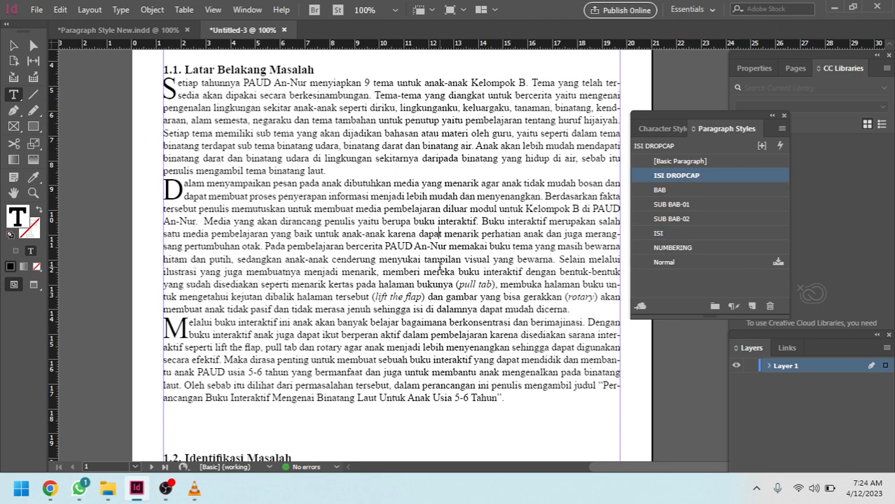
{"action": "scroll", "coordinate": [440, 265], "scroll_direction": "up", "scroll_amount": 8}
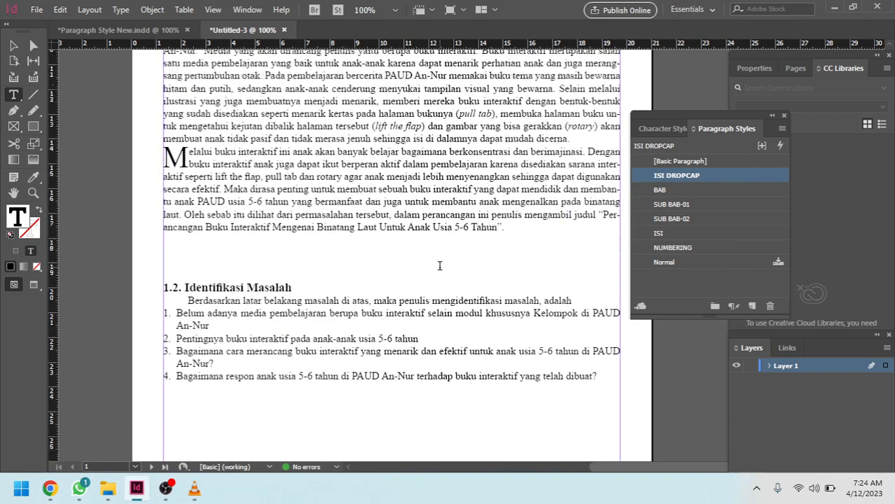
{"action": "scroll", "coordinate": [439, 265], "scroll_direction": "down", "scroll_amount": 2}
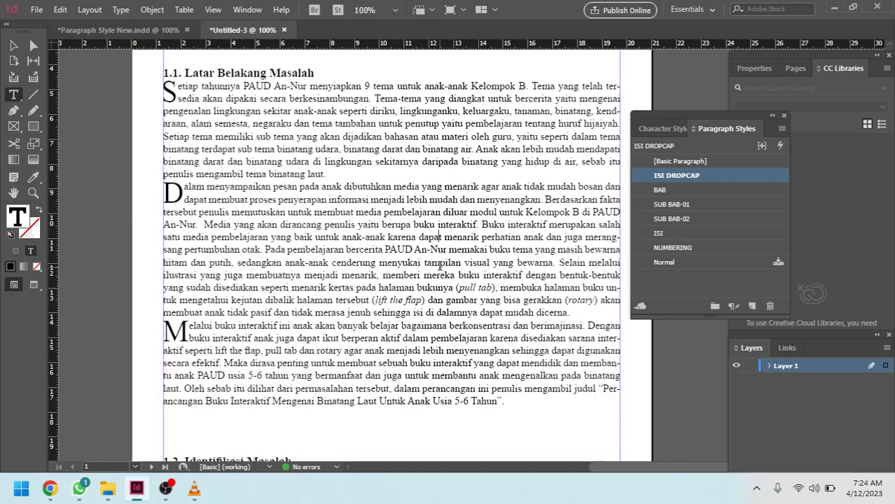
{"action": "scroll", "coordinate": [440, 265], "scroll_direction": "up", "scroll_amount": 2}
{"action": "scroll", "coordinate": [438, 266], "scroll_direction": "down", "scroll_amount": 1}
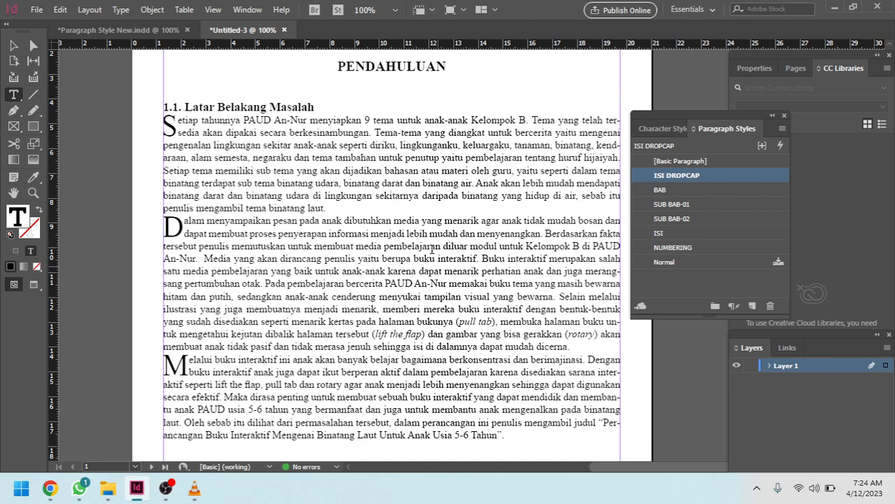
{"action": "left_click", "coordinate": [270, 170]}
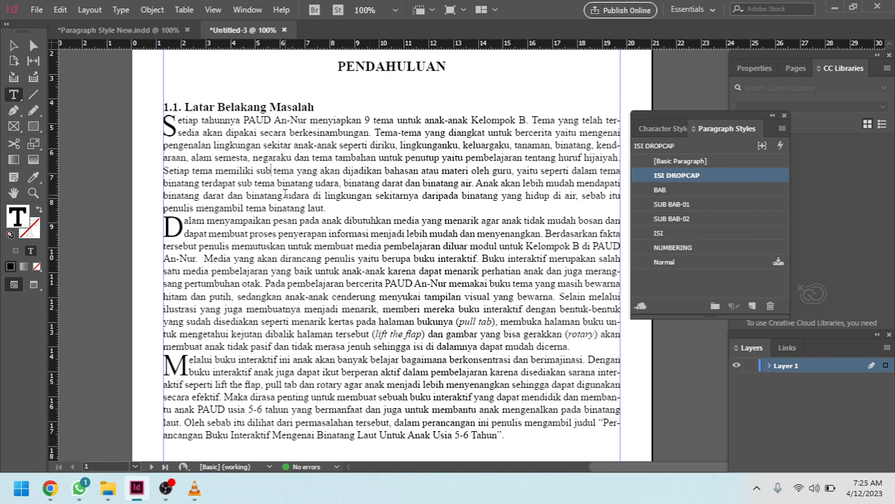